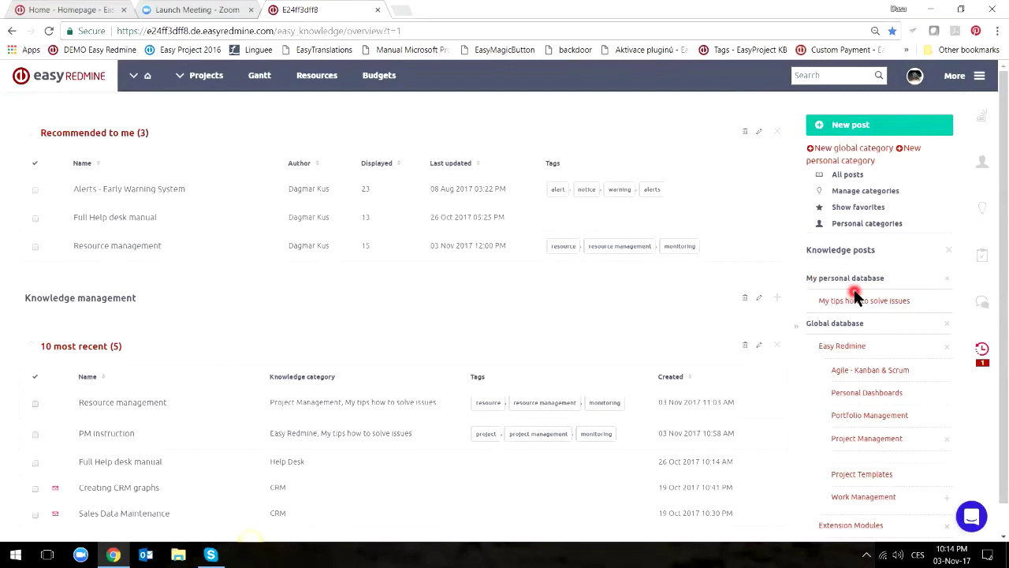
View the posts in the global database's Easy Redmine category in a new browser tab, and return to the knowledge base overview.
click(839, 351)
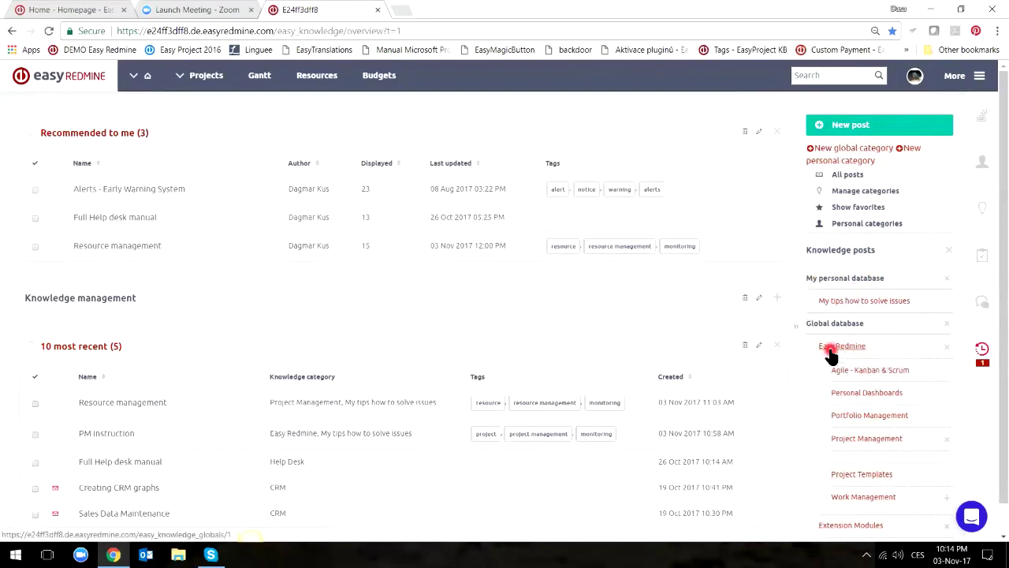
click(850, 351)
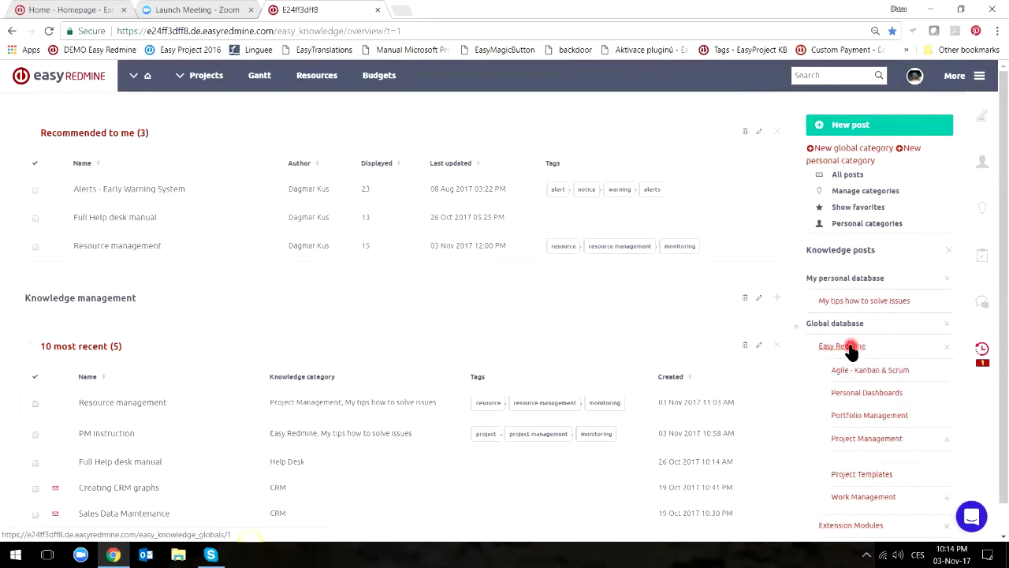
click(408, 11)
click(438, 11)
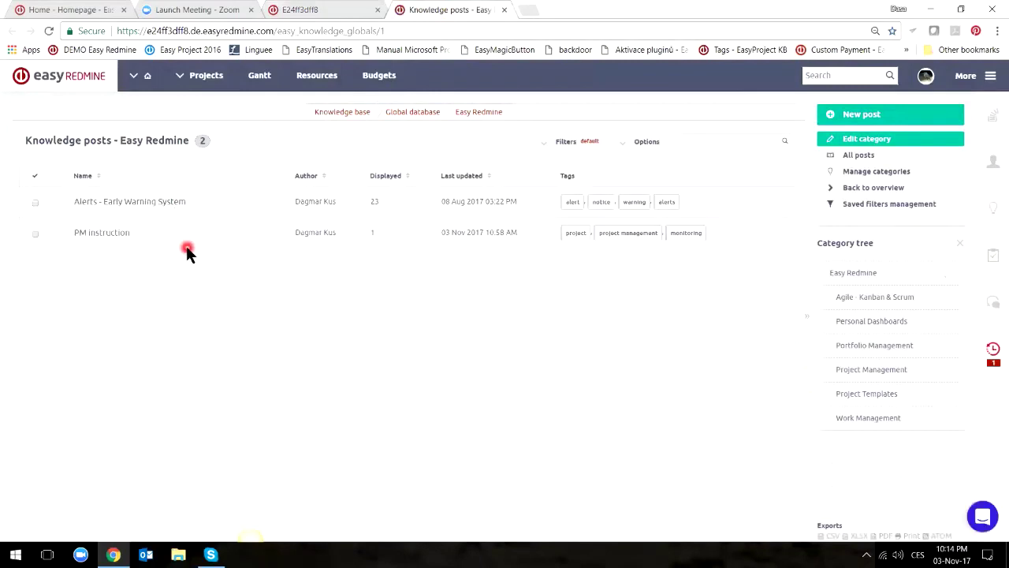
click(870, 190)
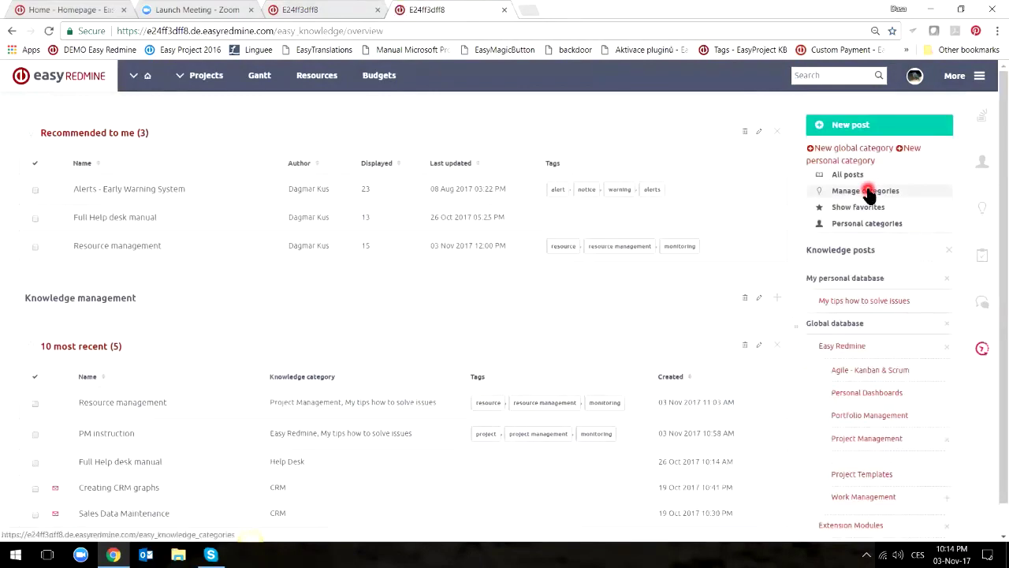
In category management, rename the Agile - Kanban & Scrum category to "Agile - Kanban & Scrum1111" and save it.
click(824, 193)
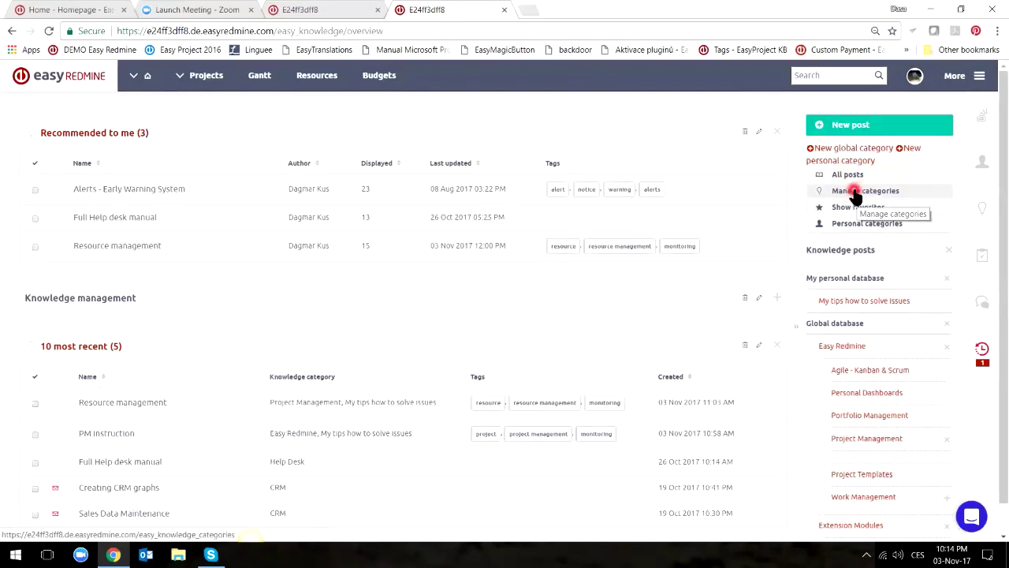
click(856, 194)
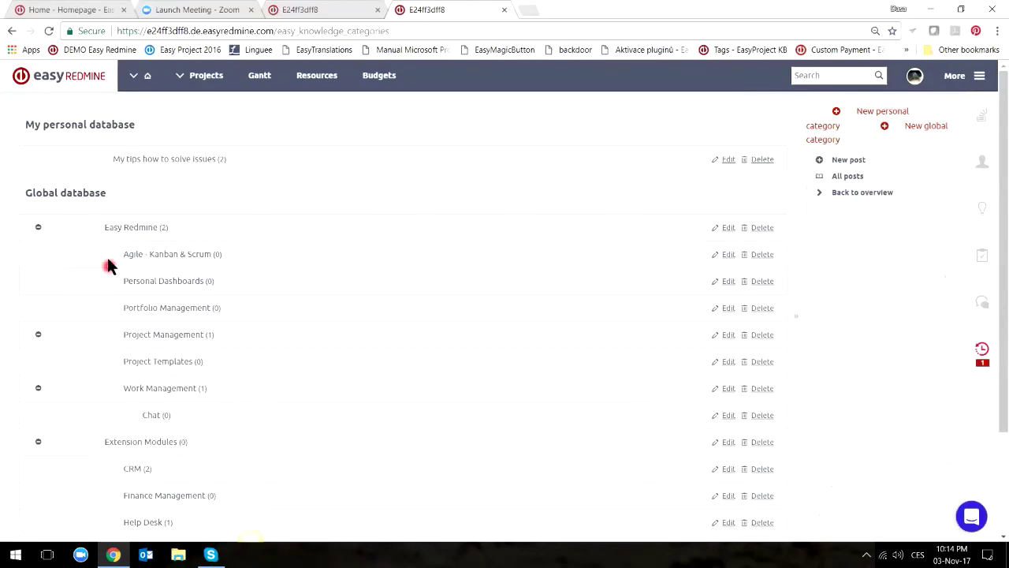
click(731, 256)
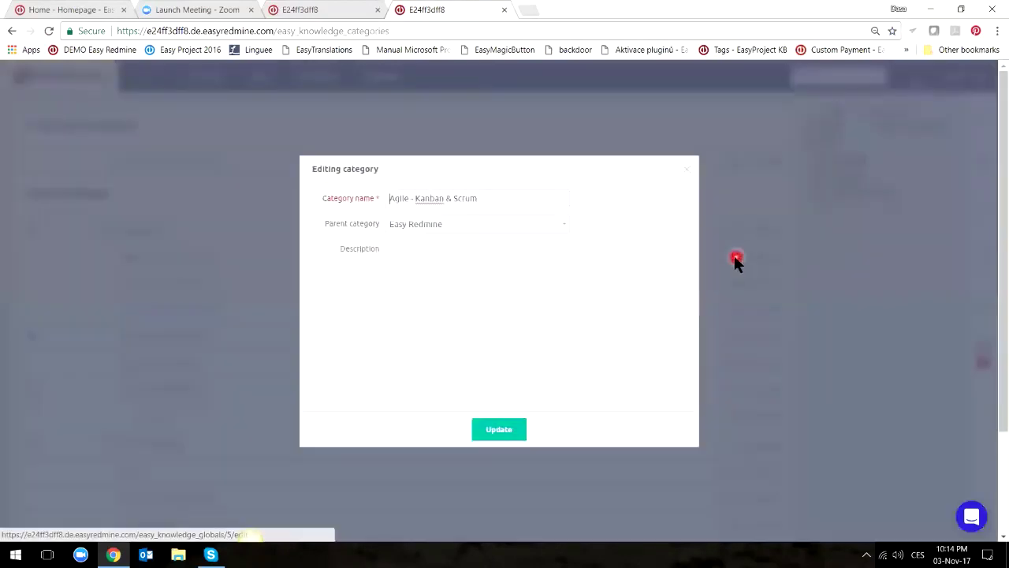
click(524, 195)
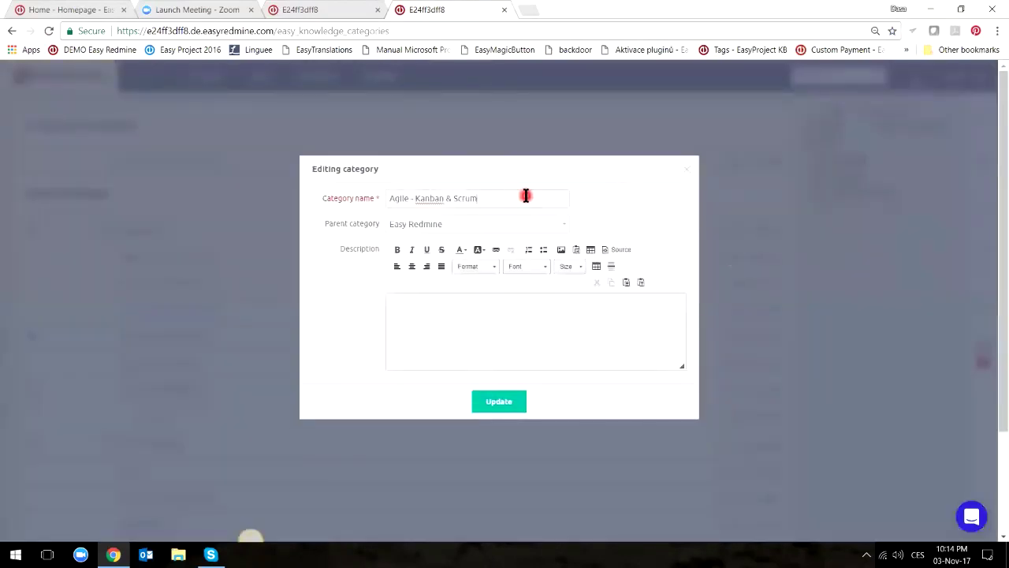
click(507, 401)
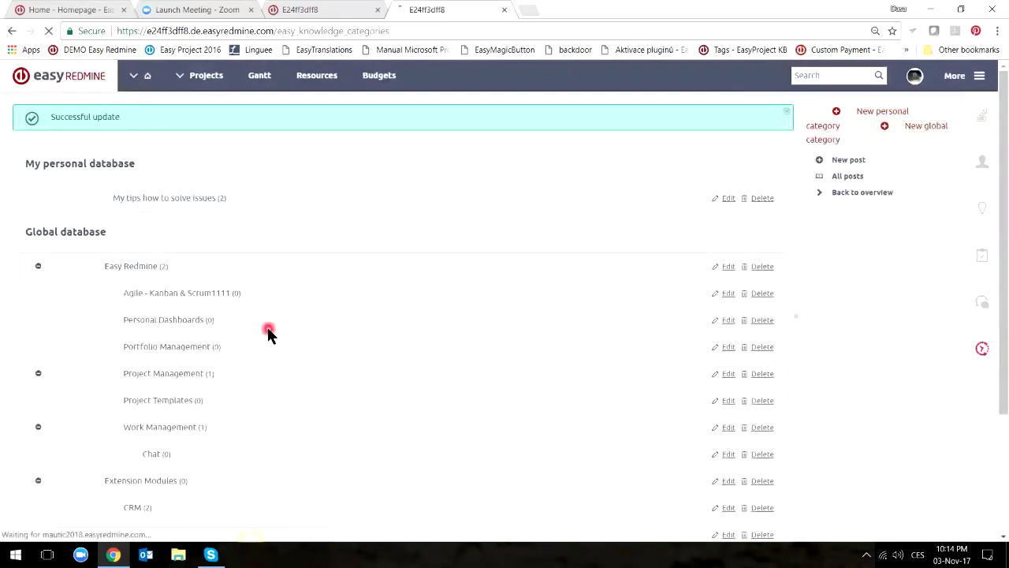
Delete the Chat subcategory under Work Management and return to the knowledge base overview.
scroll(237, 331, down, 2)
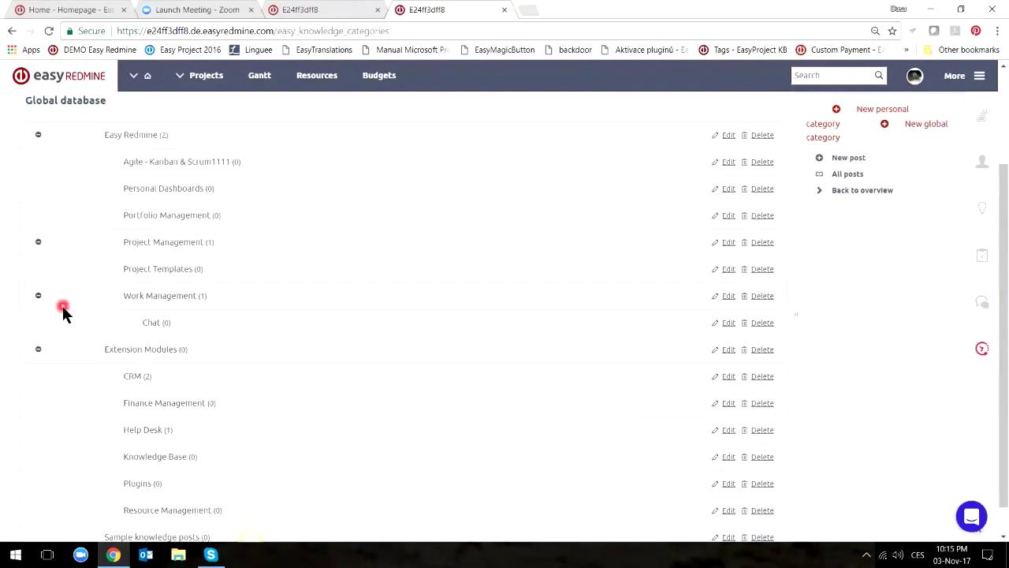
click(769, 328)
click(557, 105)
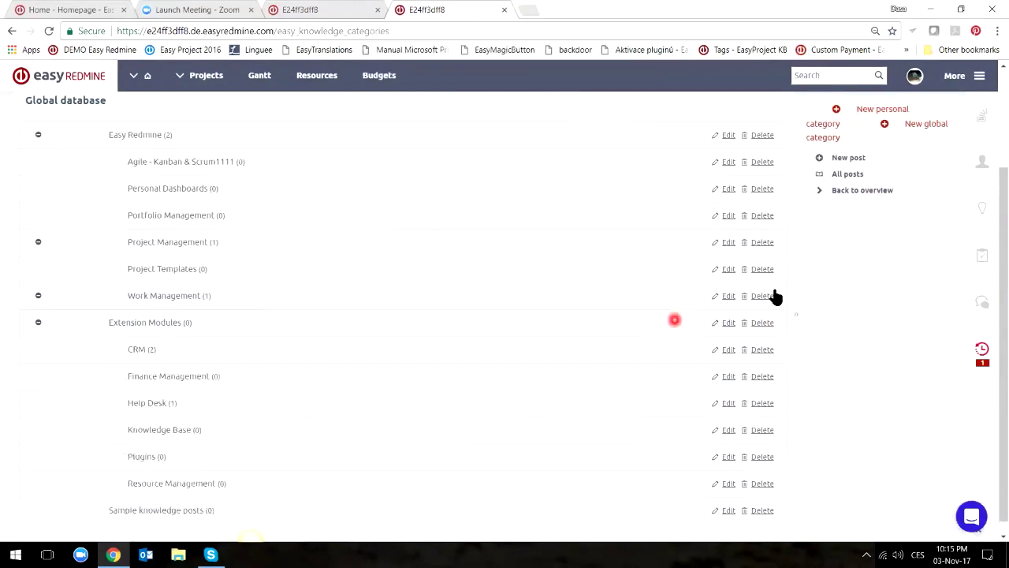
click(866, 192)
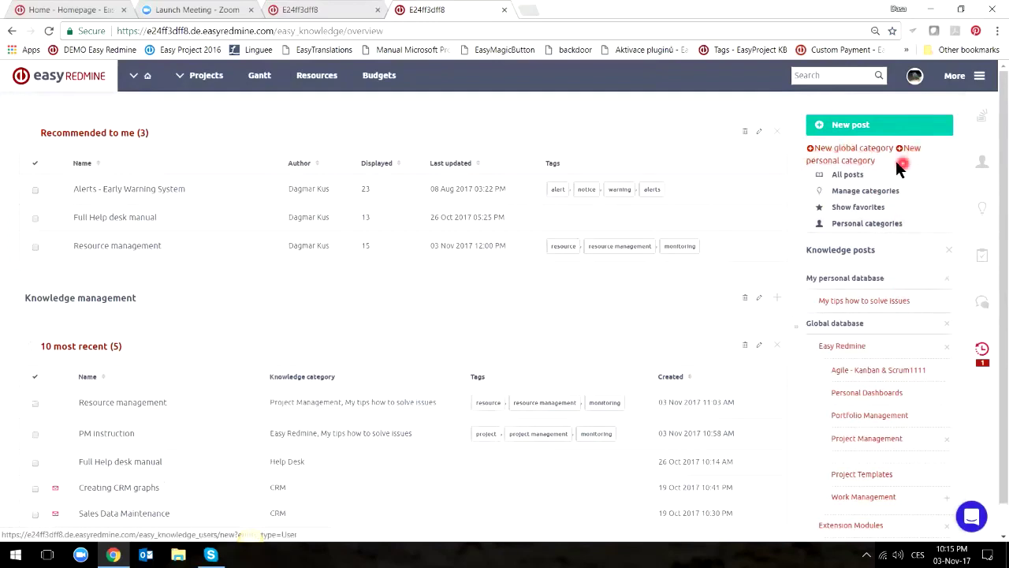
Start a new global category and name it "Reporting".
click(839, 149)
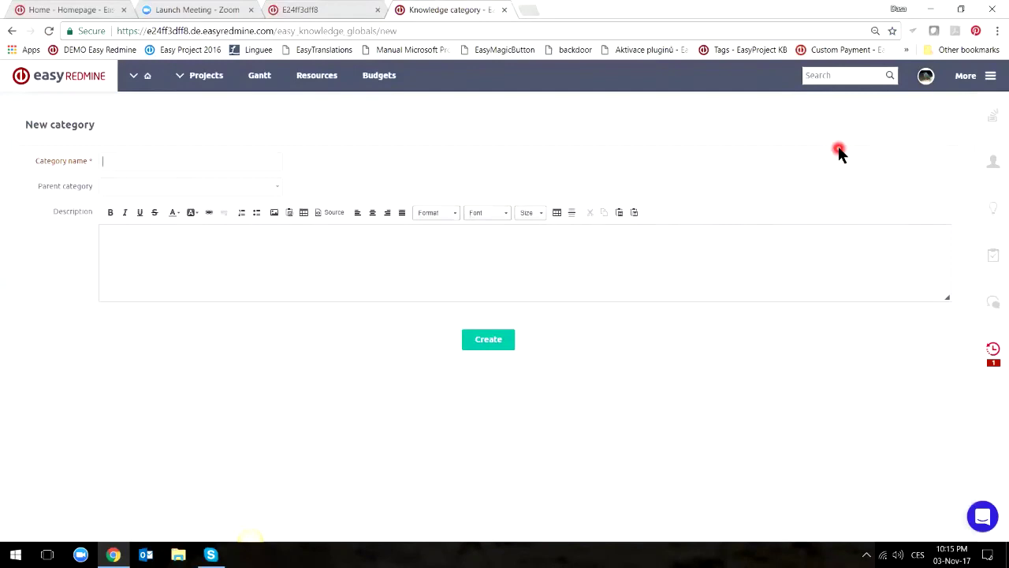
text(Ro)
text(porting)
click(521, 169)
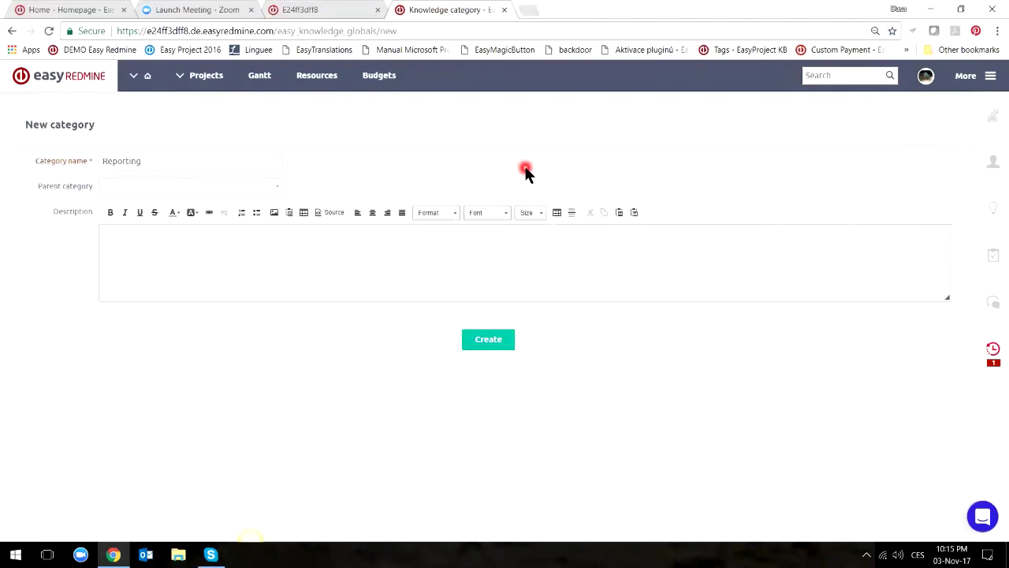
click(476, 156)
Set Project Management as the parent of the Reporting category, add a short description, and create the category.
click(124, 189)
click(275, 191)
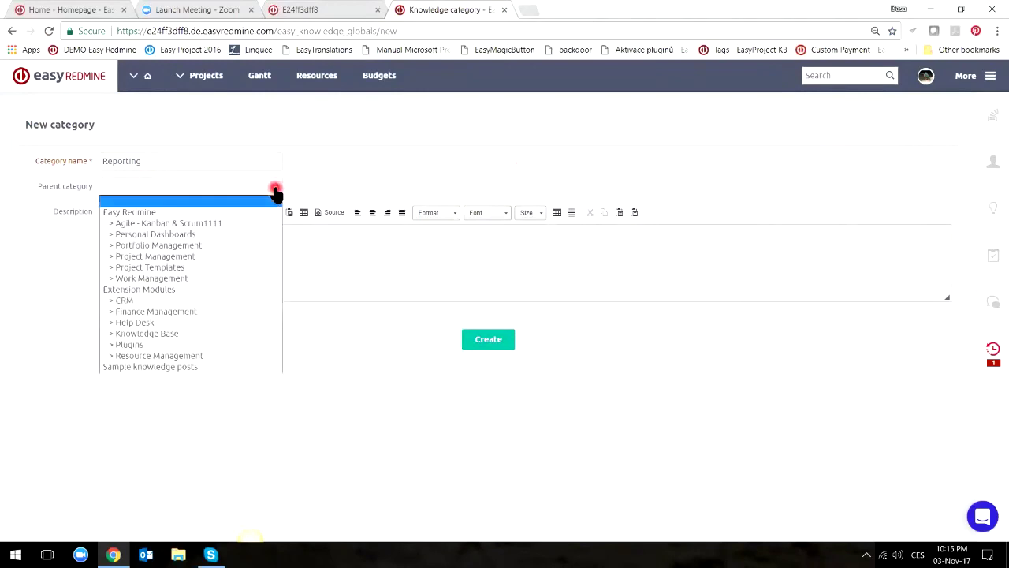
click(174, 260)
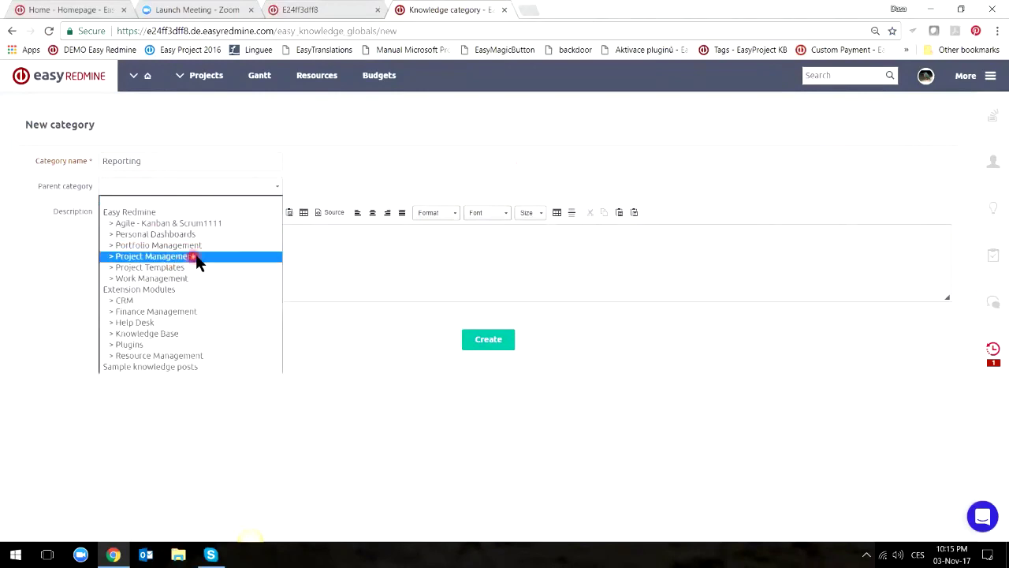
click(243, 253)
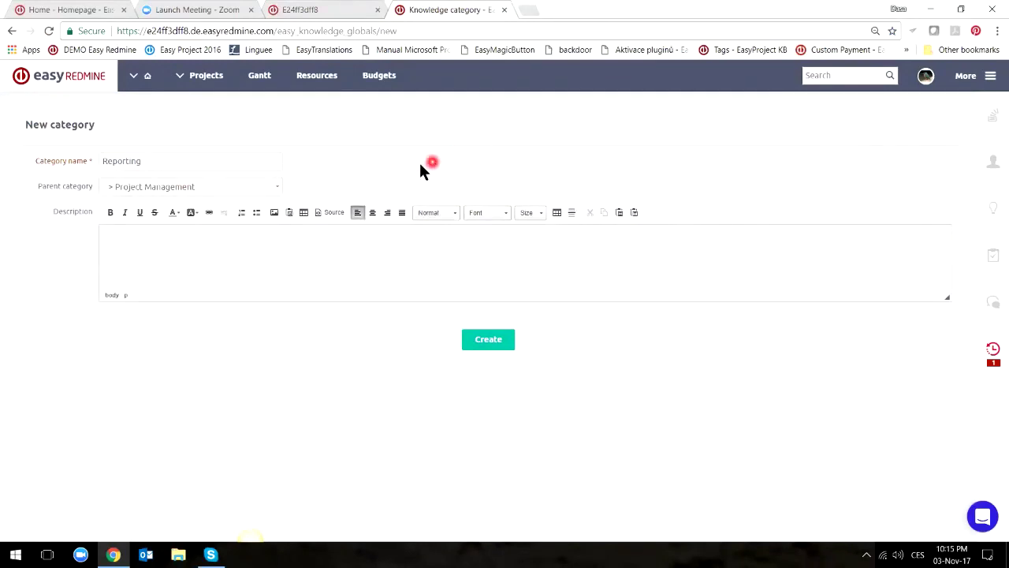
click(389, 253)
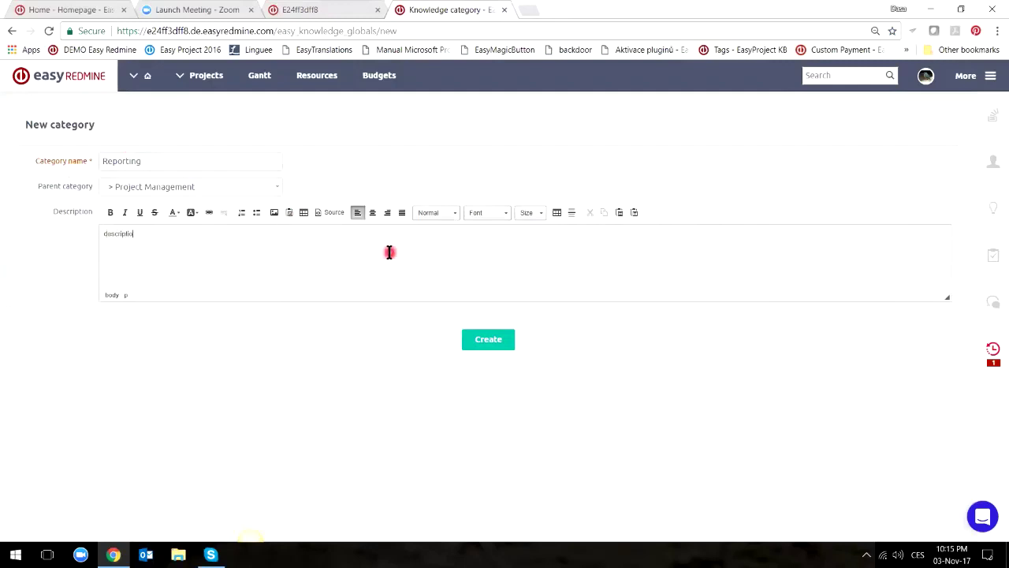
click(501, 336)
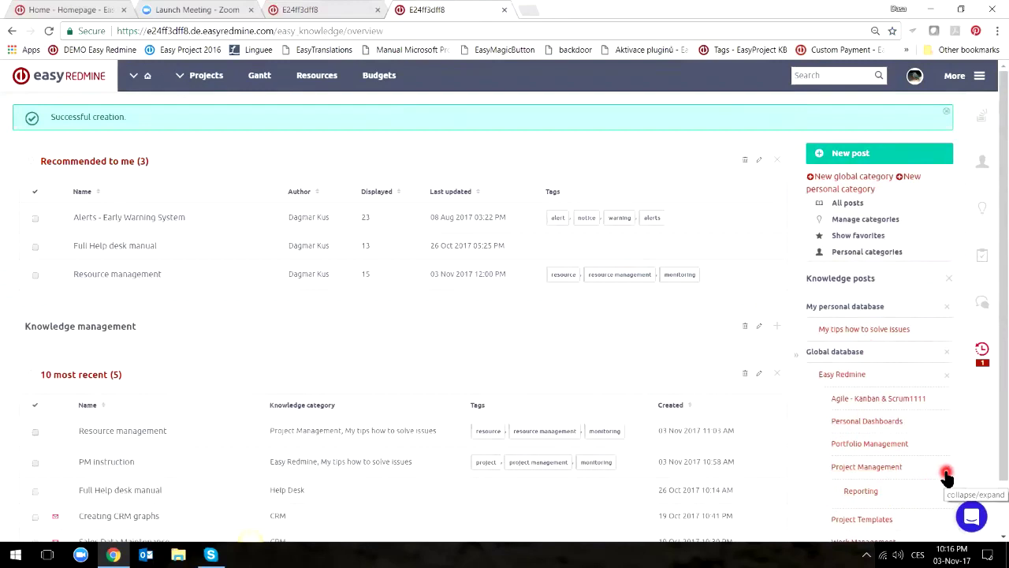
List all knowledge posts and add an Author filter set to the author of the Resource management post.
click(847, 202)
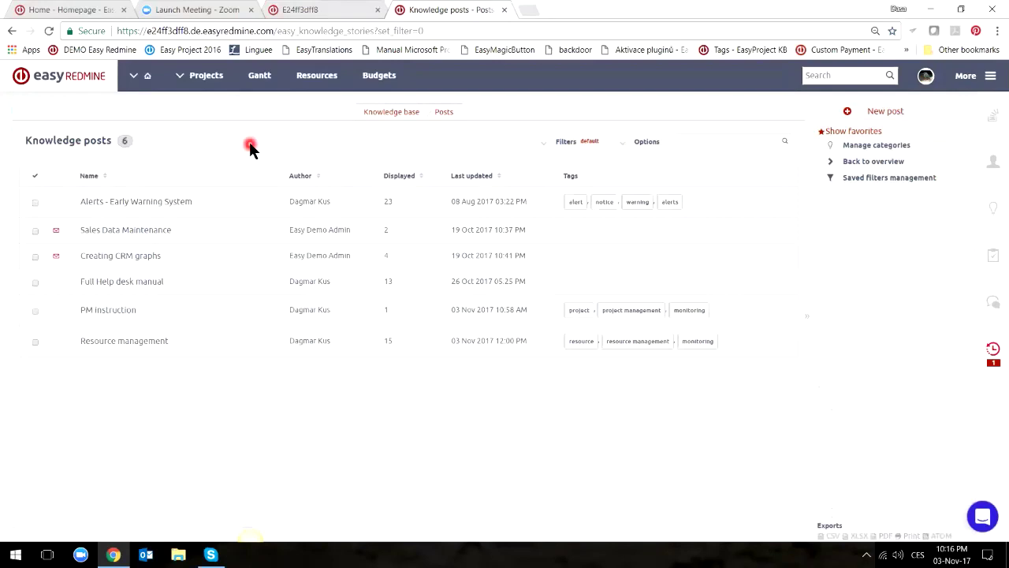
click(214, 359)
click(550, 146)
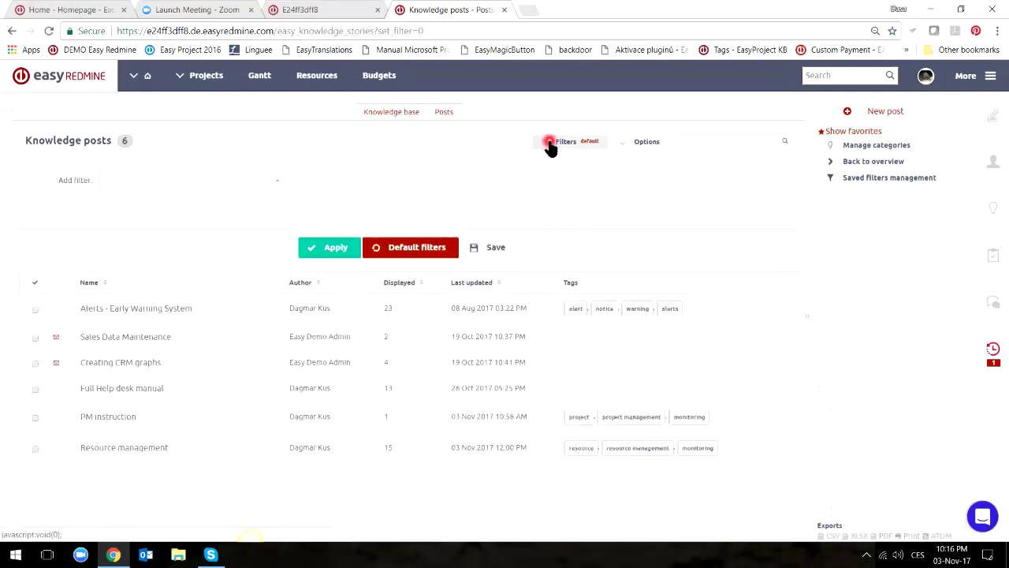
click(276, 186)
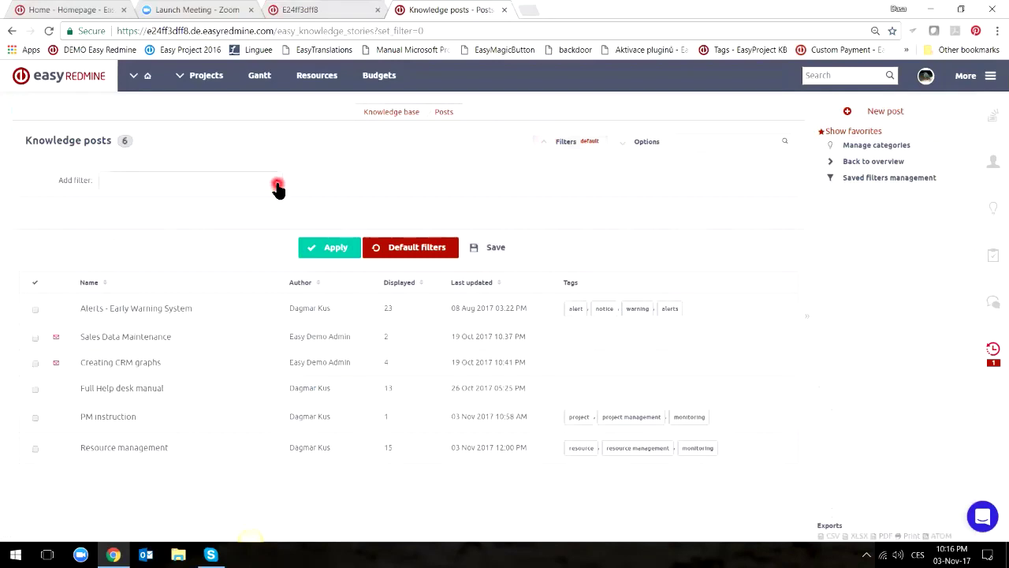
click(145, 218)
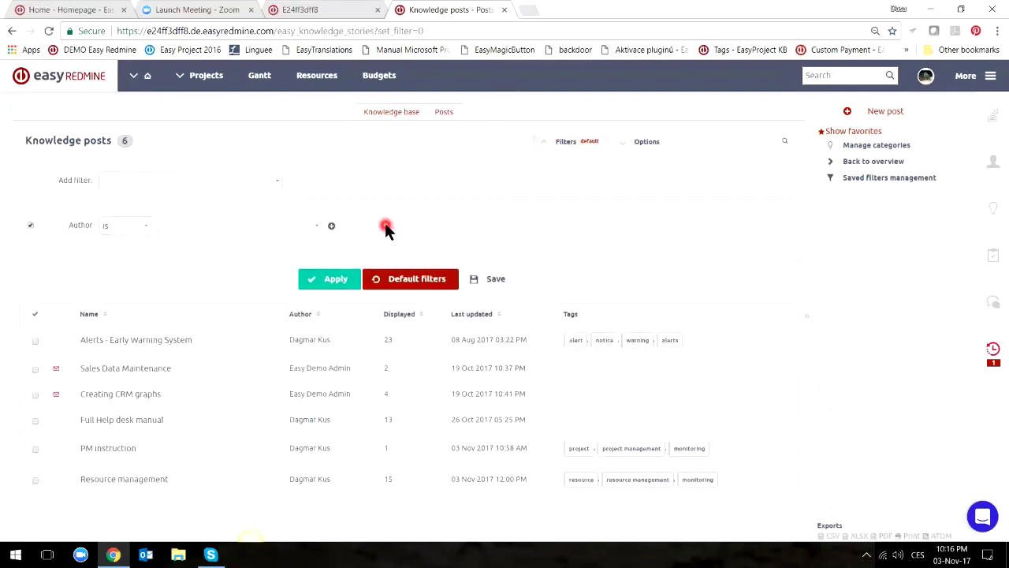
click(313, 228)
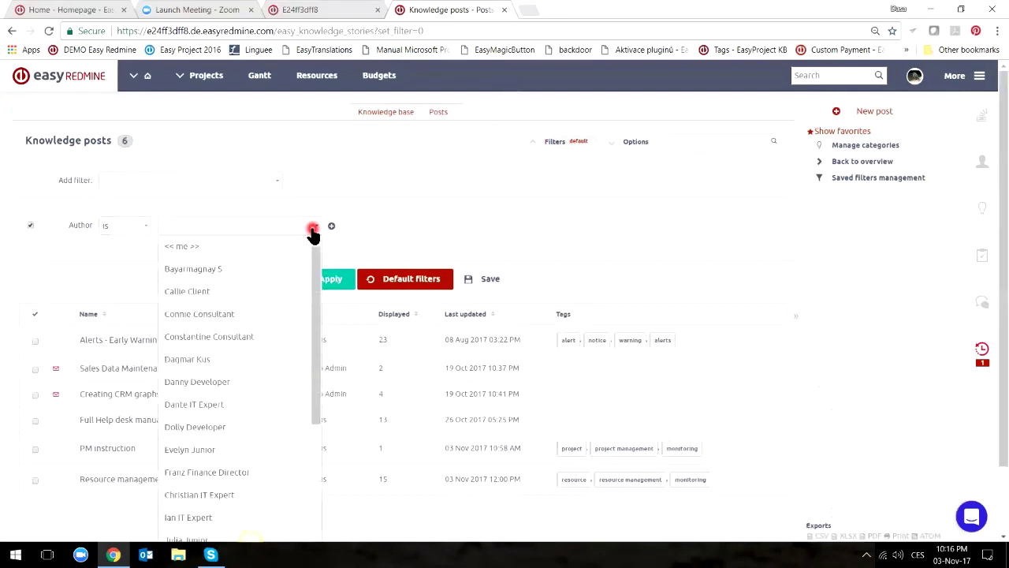
click(226, 359)
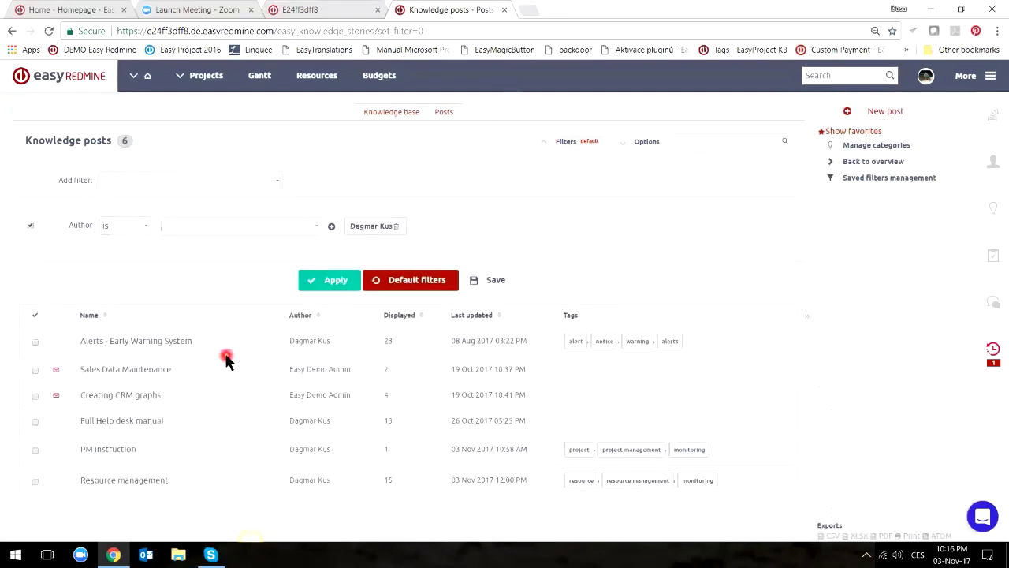
Replace the Tags column with Created, place Created before Last updated, and apply the filter and column settings to the post list.
click(644, 143)
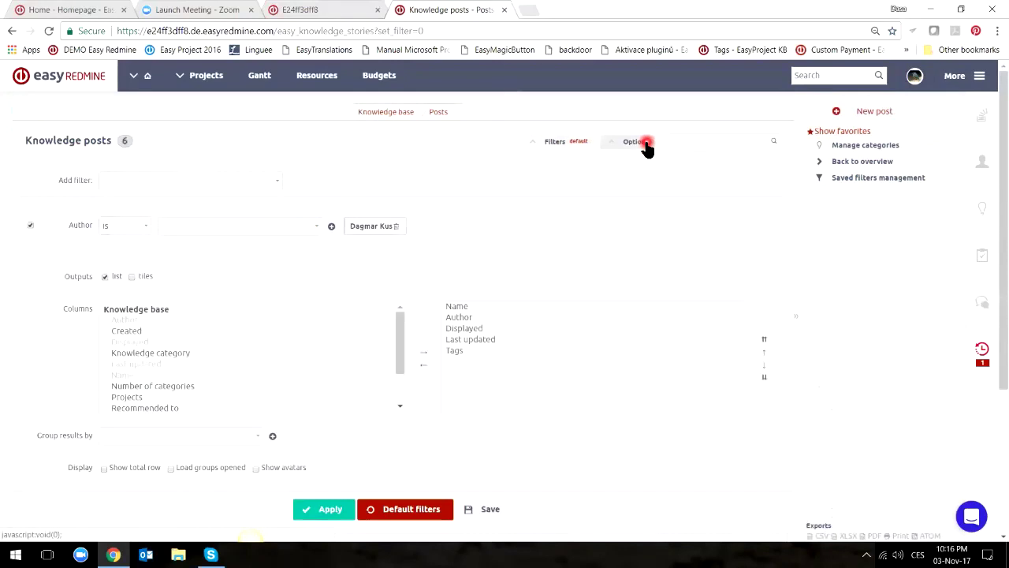
scroll(564, 225, down, 2)
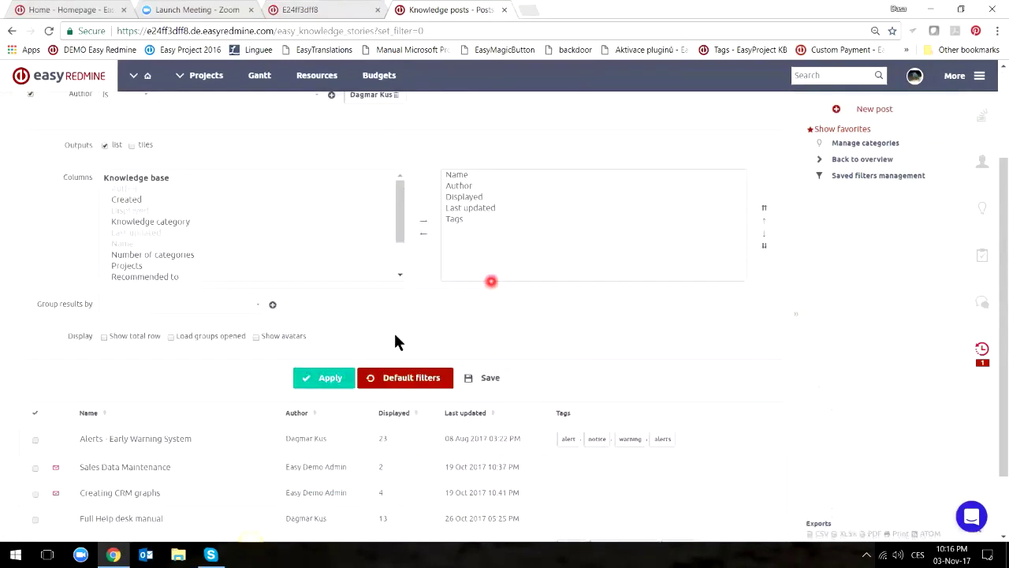
click(456, 220)
click(423, 233)
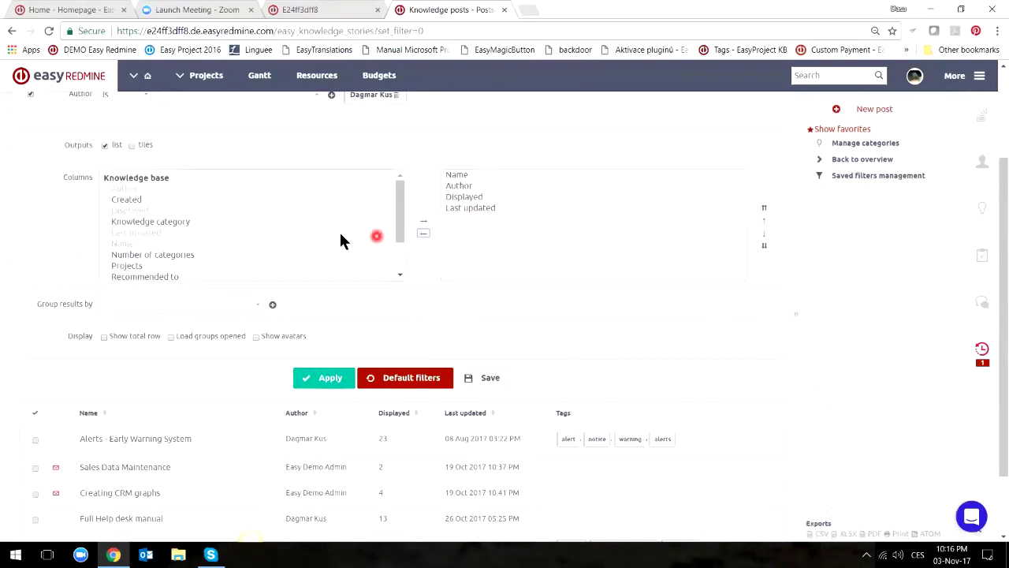
click(126, 199)
click(425, 224)
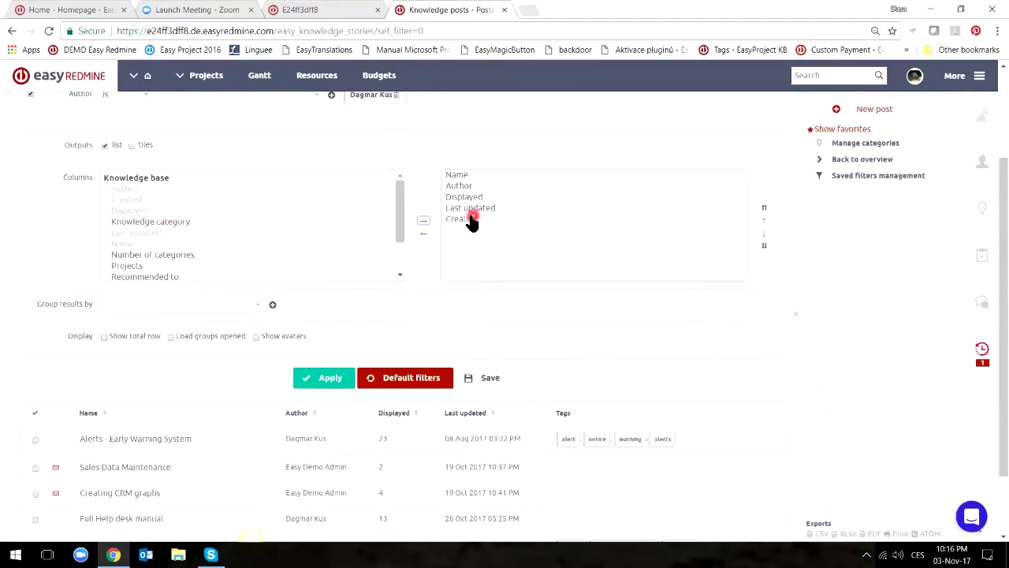
click(477, 218)
click(766, 222)
click(311, 382)
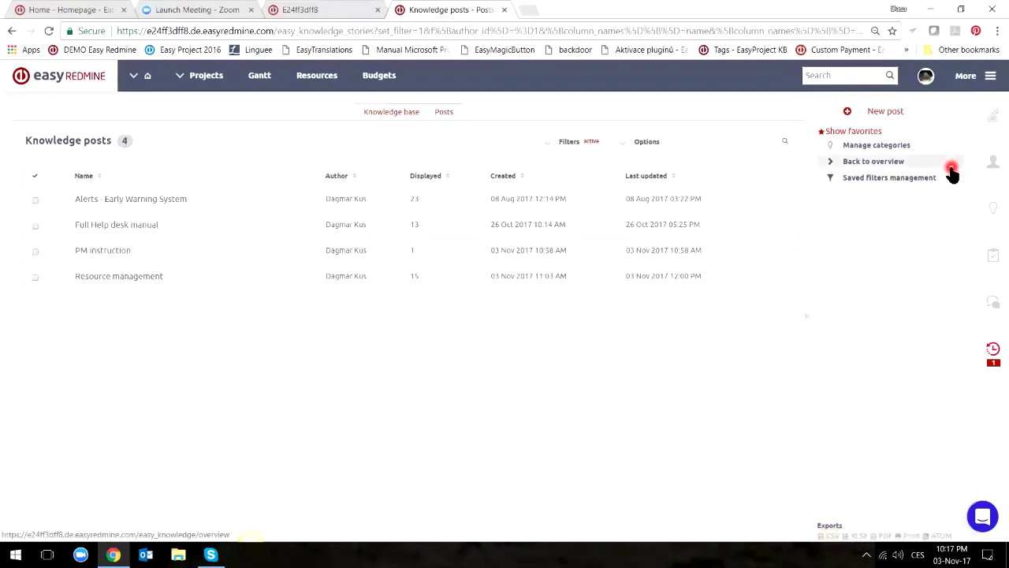
Go back to the knowledge base overview and display only the favorite posts.
click(873, 162)
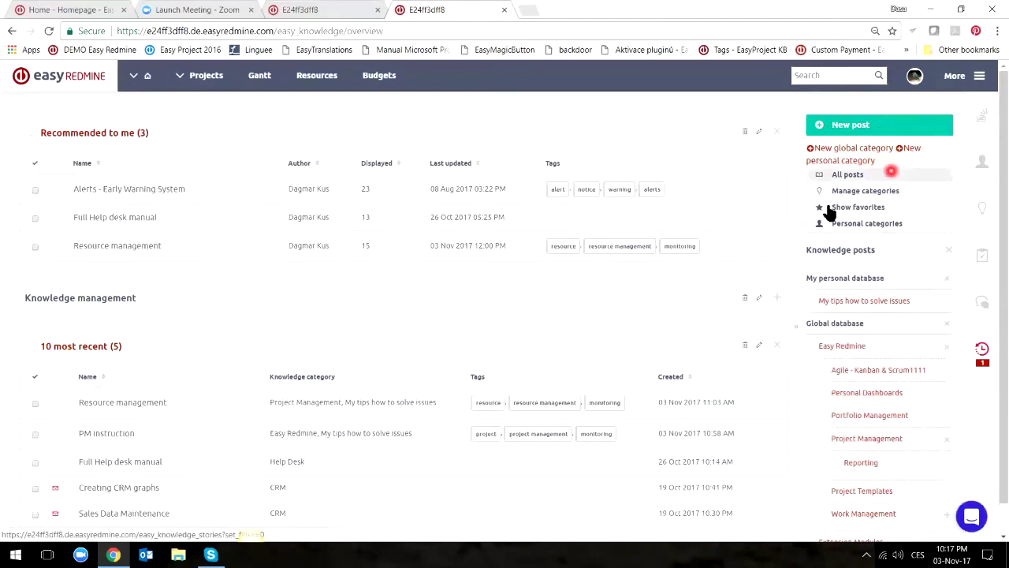
click(891, 209)
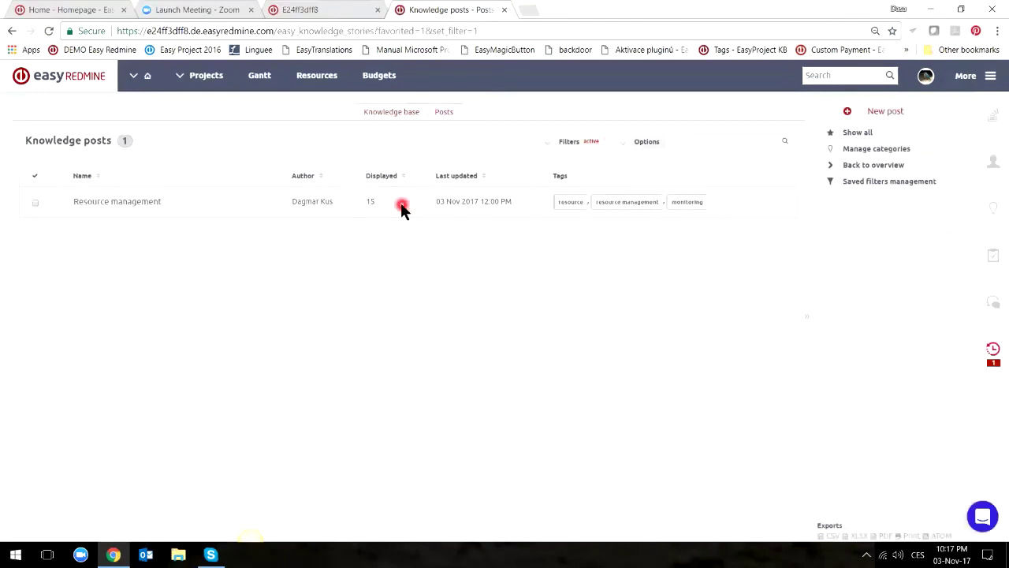
Return to the overview, open the personal categories, and view the posts in "My tips how to solve issues".
click(947, 169)
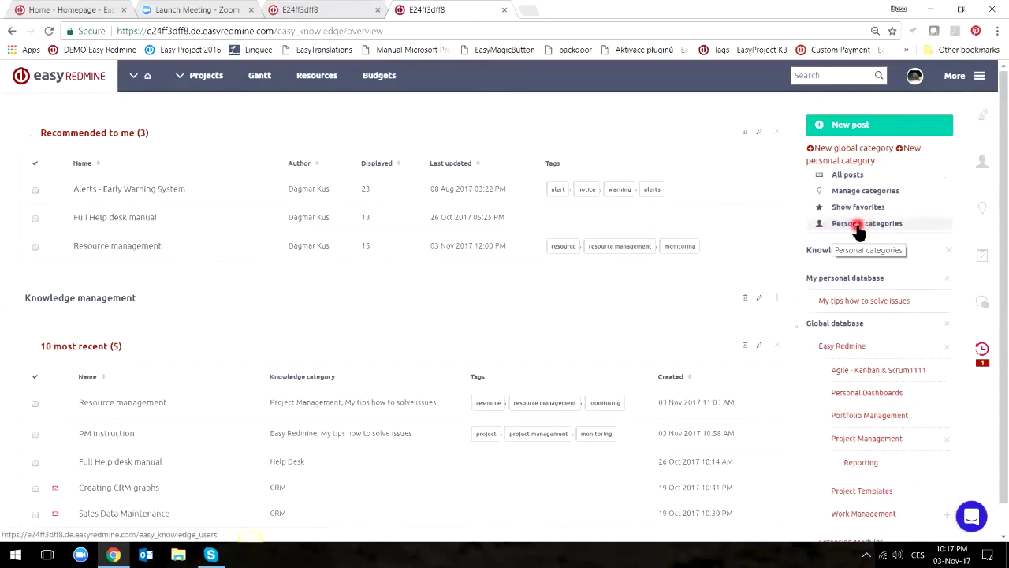
click(857, 224)
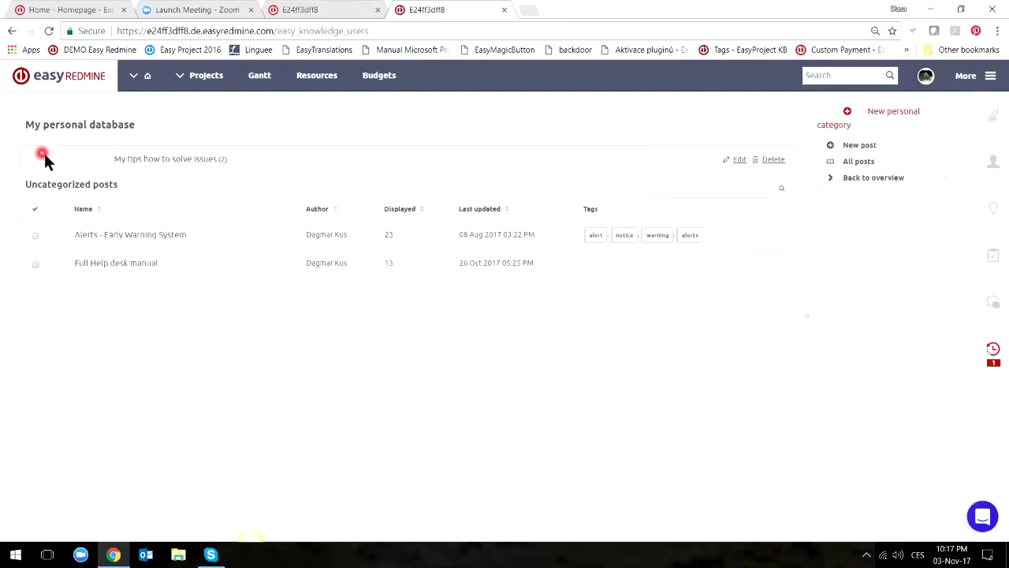
click(157, 159)
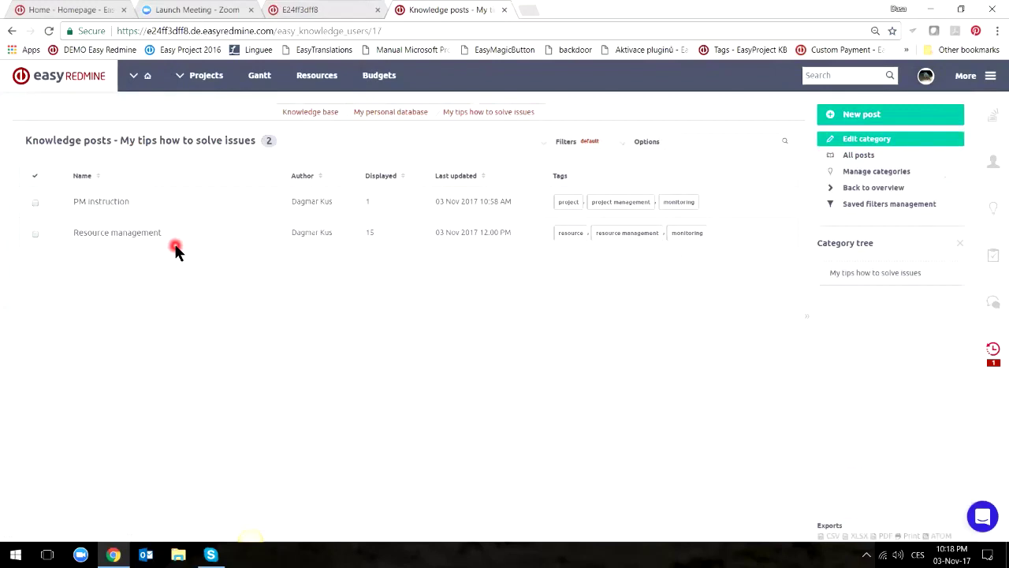
Start a new knowledge post titled "Gantt chart" and add PM instruction as its related post.
click(867, 116)
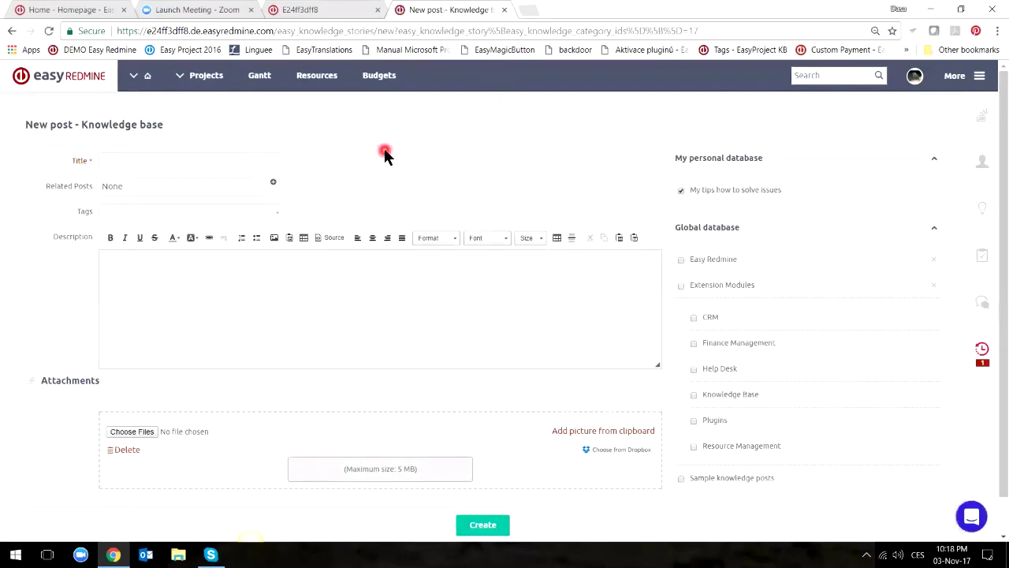
click(208, 161)
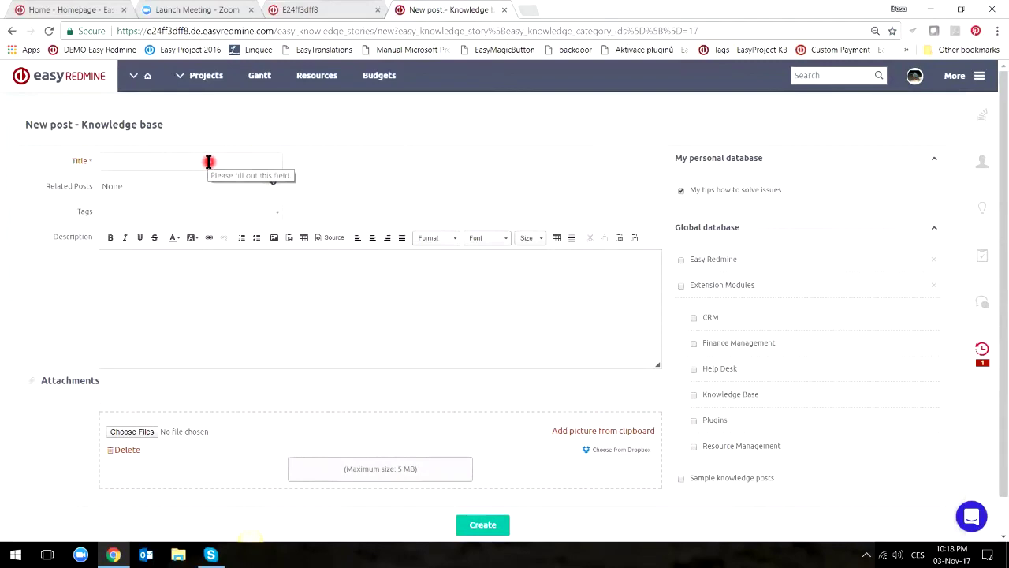
text(Gantt chart)
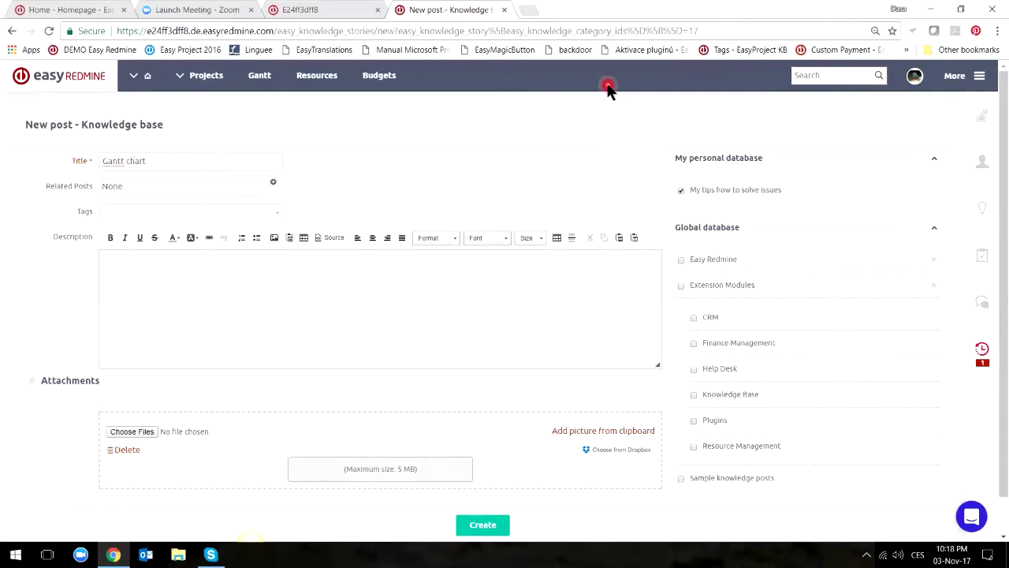
click(158, 191)
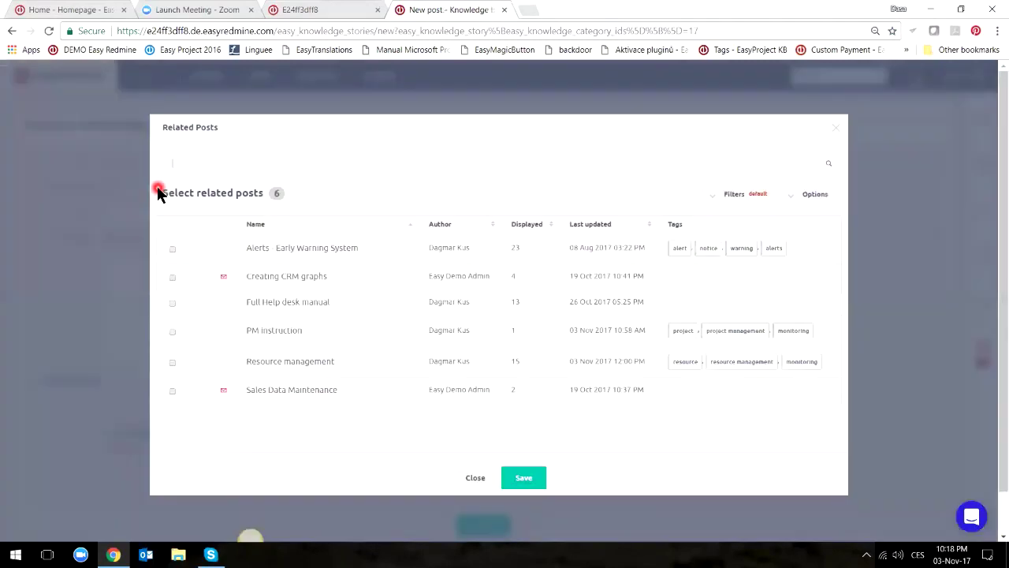
click(172, 331)
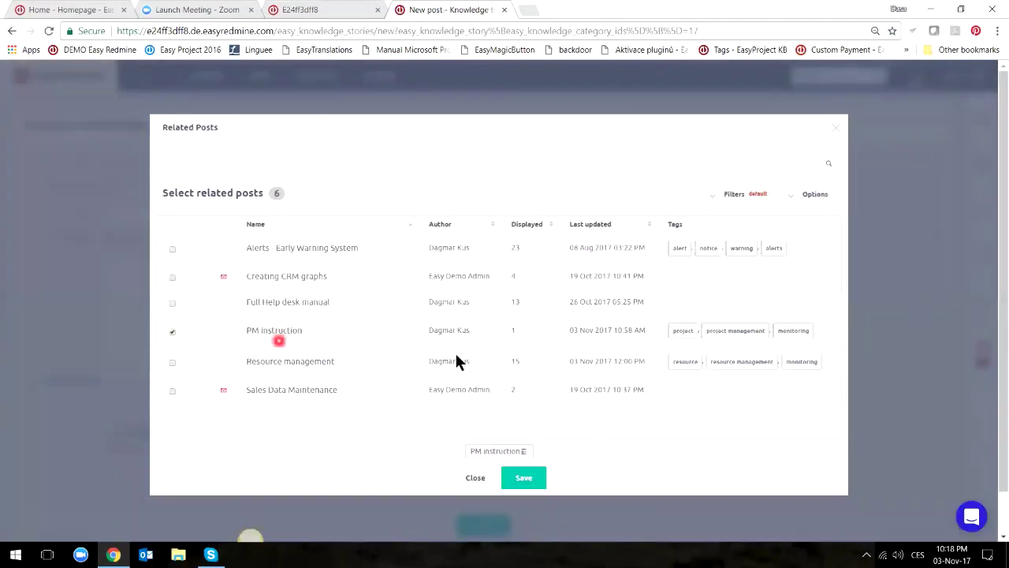
click(528, 478)
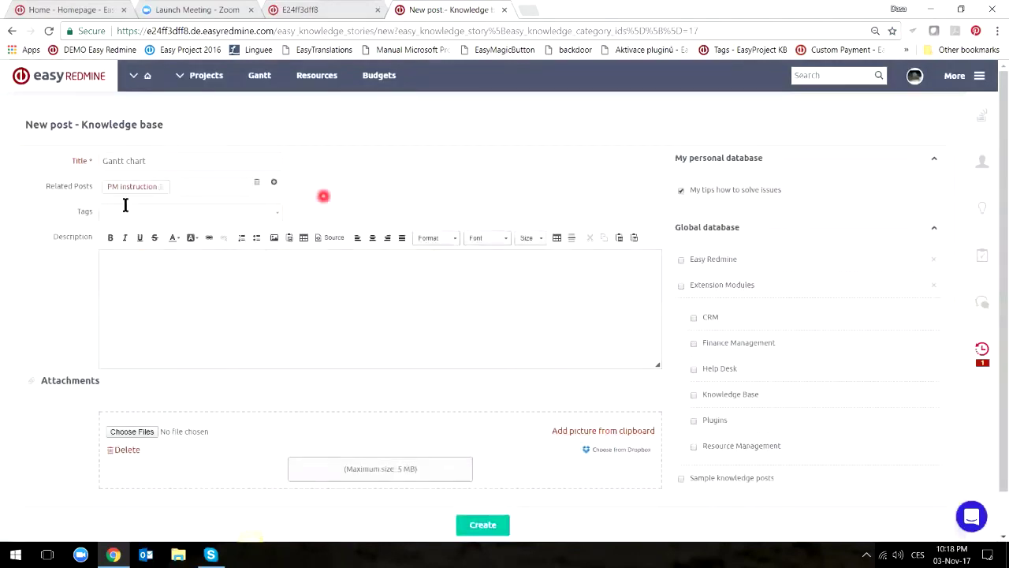
Tag the new post with the existing "resource management" tag and a new "planning" tag.
click(277, 213)
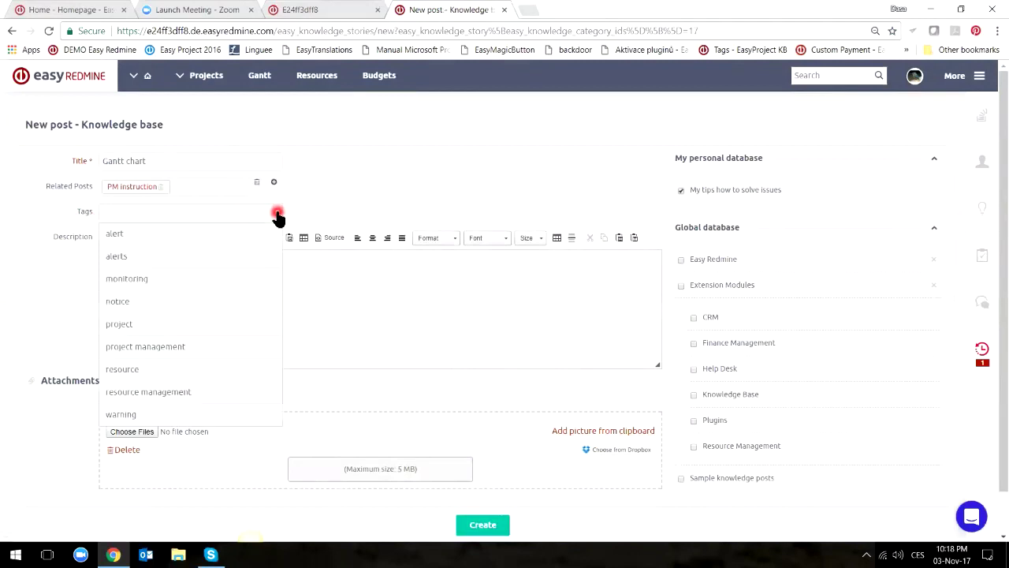
click(194, 389)
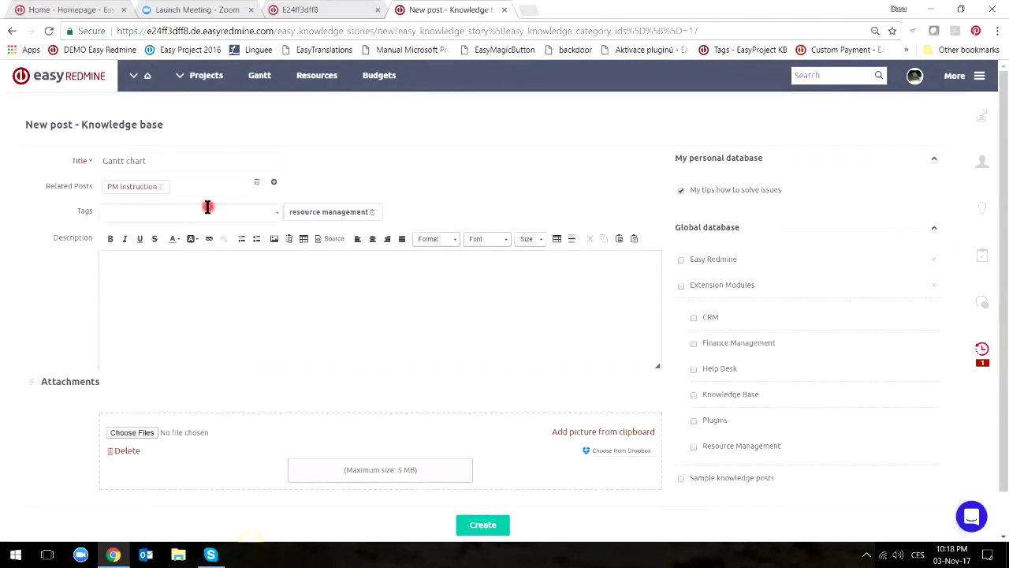
text(planning)
key(Return)
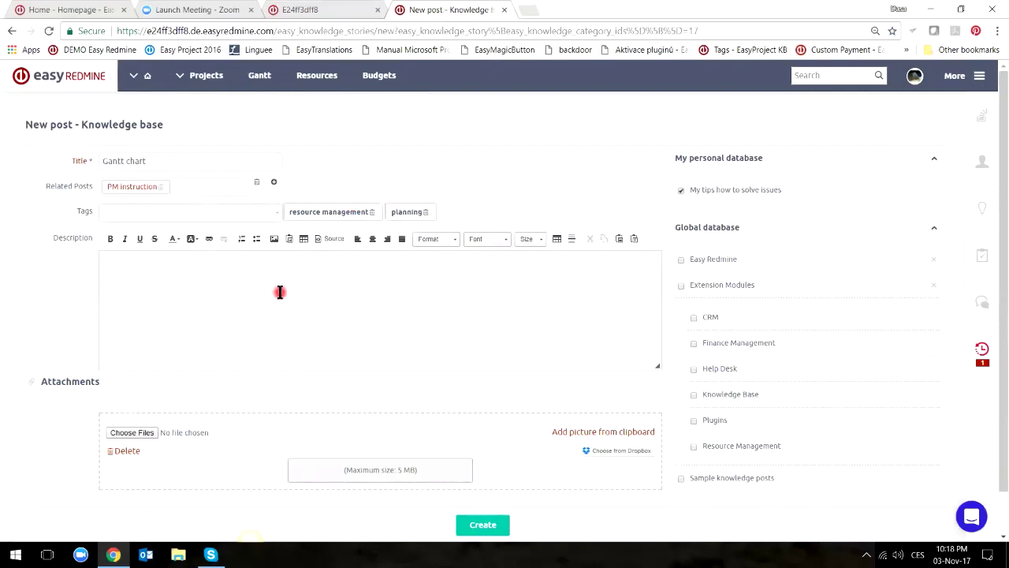
Enter "guideline" as the description of the new post.
click(164, 288)
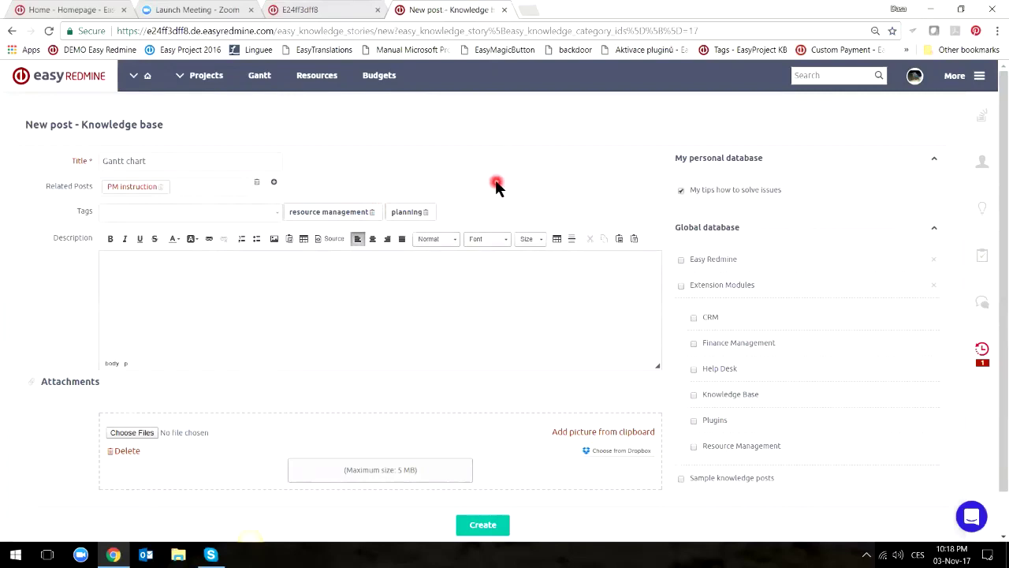
text(guideline)
click(19, 397)
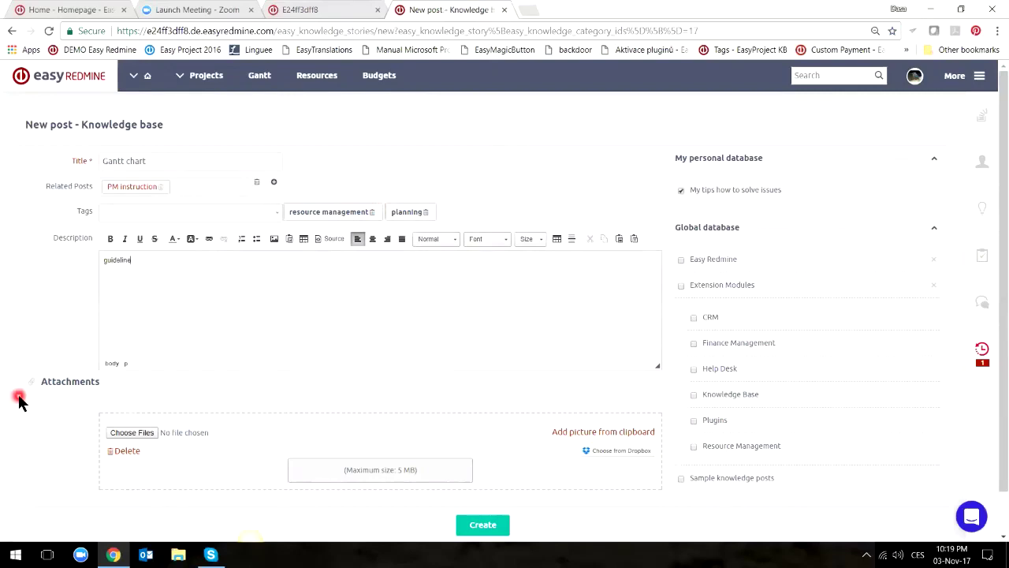
click(131, 403)
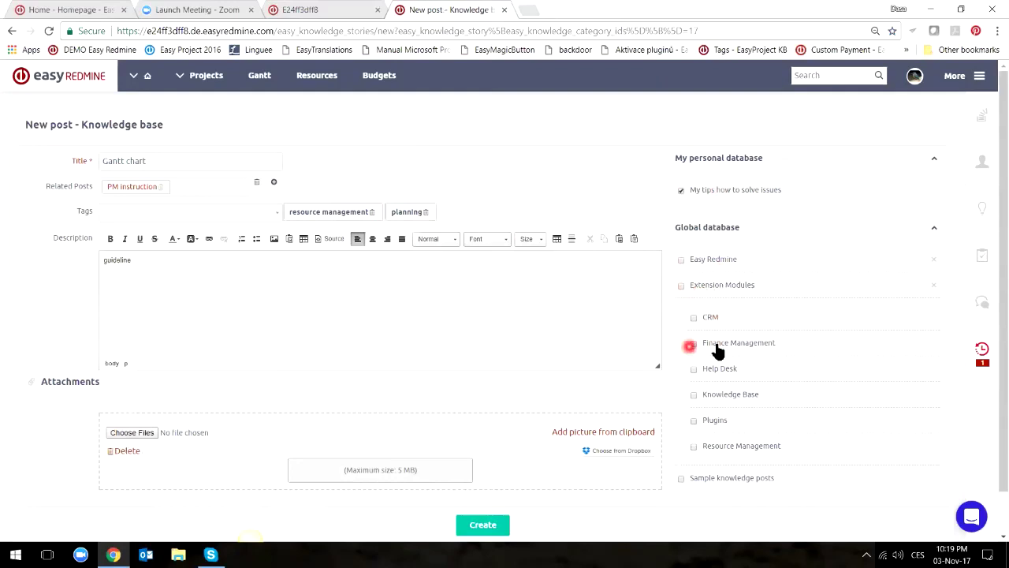
Assign the post to the global categories Extension Modules and Easy Redmine, create it, and dismiss the notification.
click(680, 284)
click(681, 259)
click(484, 527)
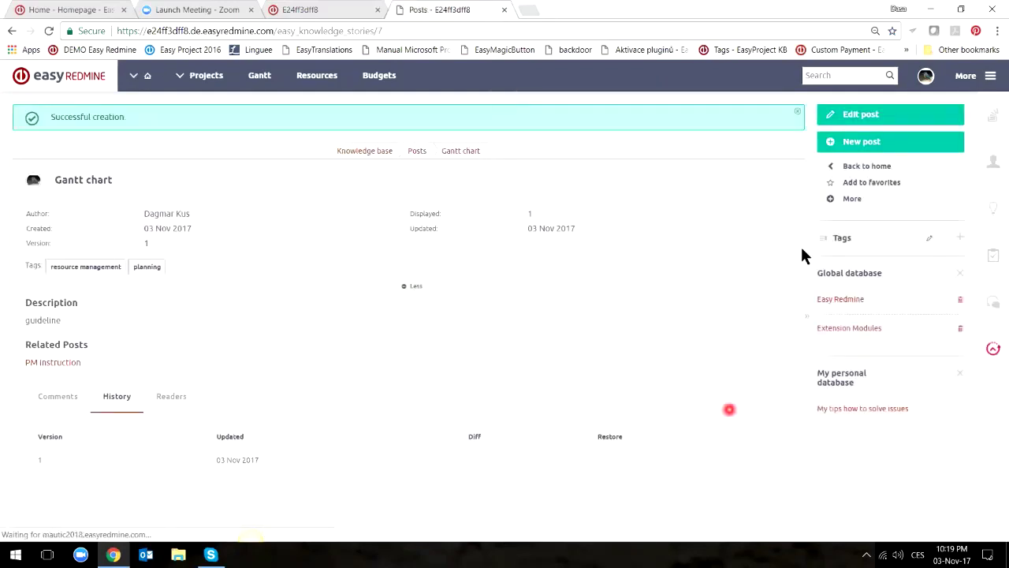
click(799, 115)
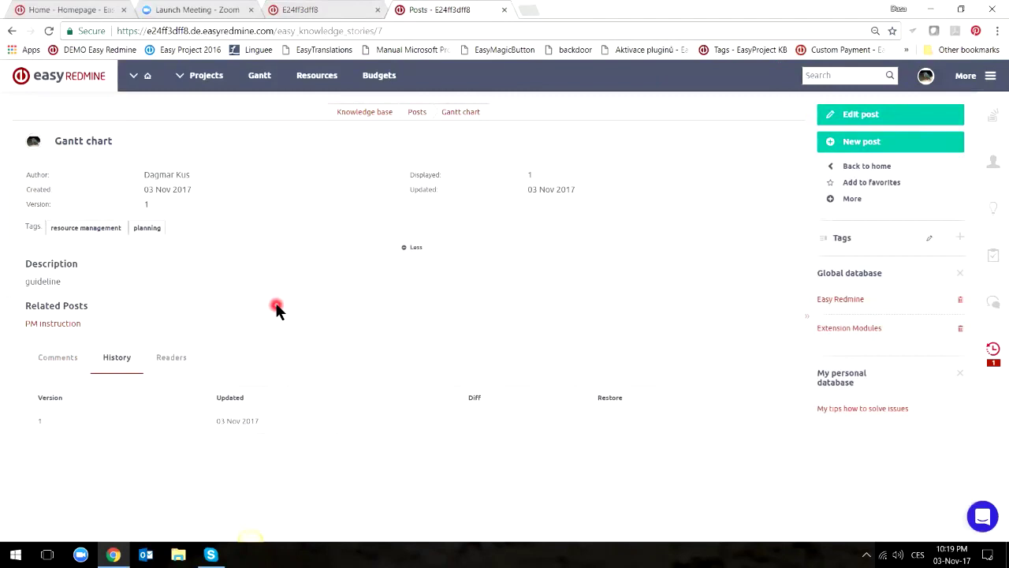
Search the knowledge base sidebar for "resource" and open the Resource management post.
click(994, 212)
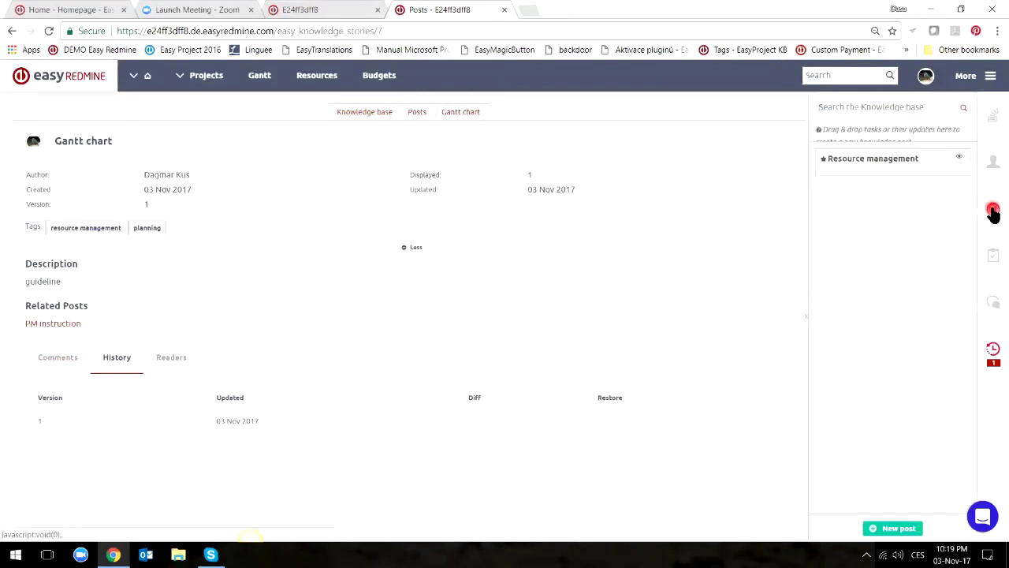
click(847, 106)
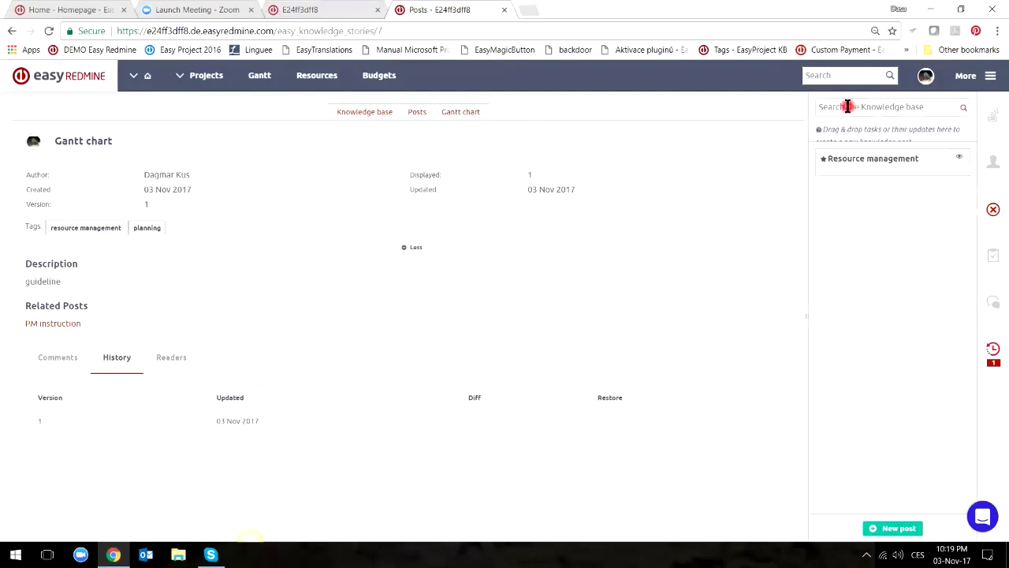
click(936, 295)
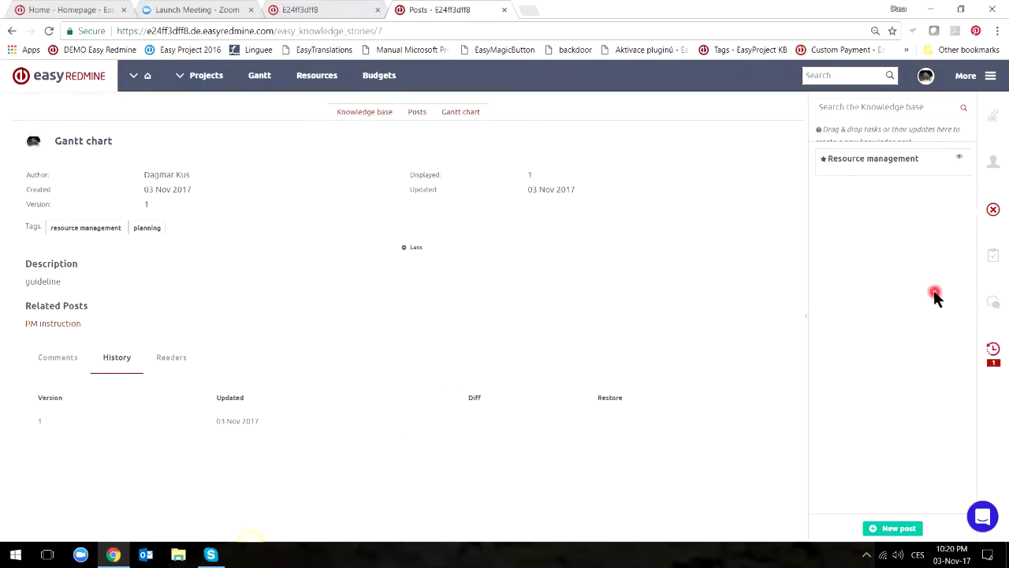
click(997, 199)
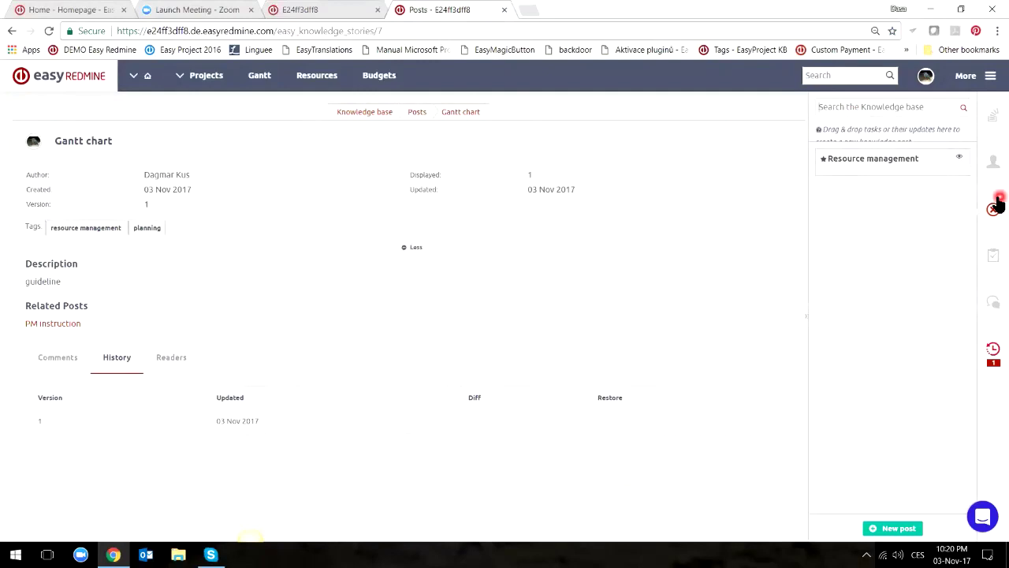
click(739, 219)
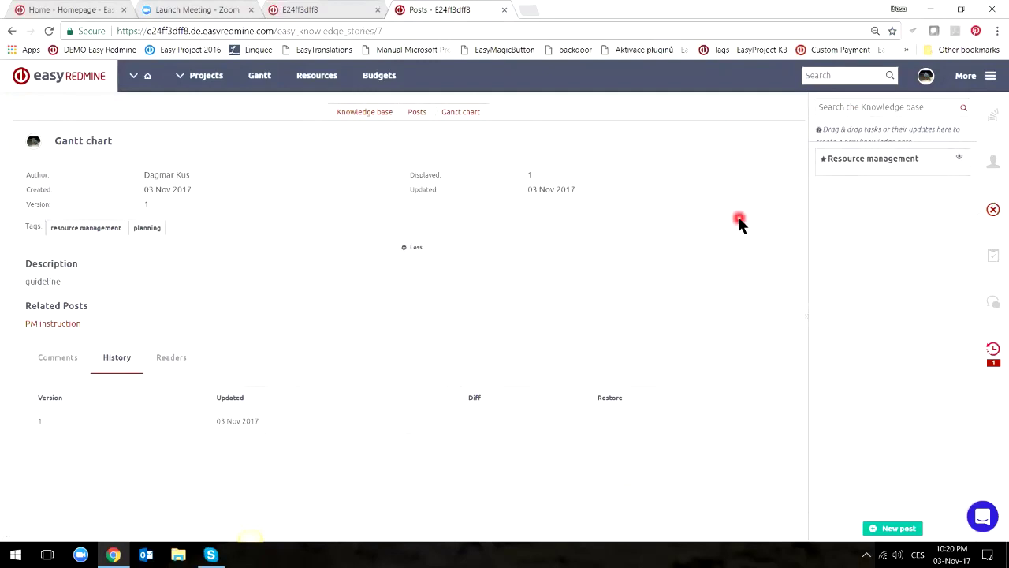
click(896, 158)
click(948, 261)
text(resource)
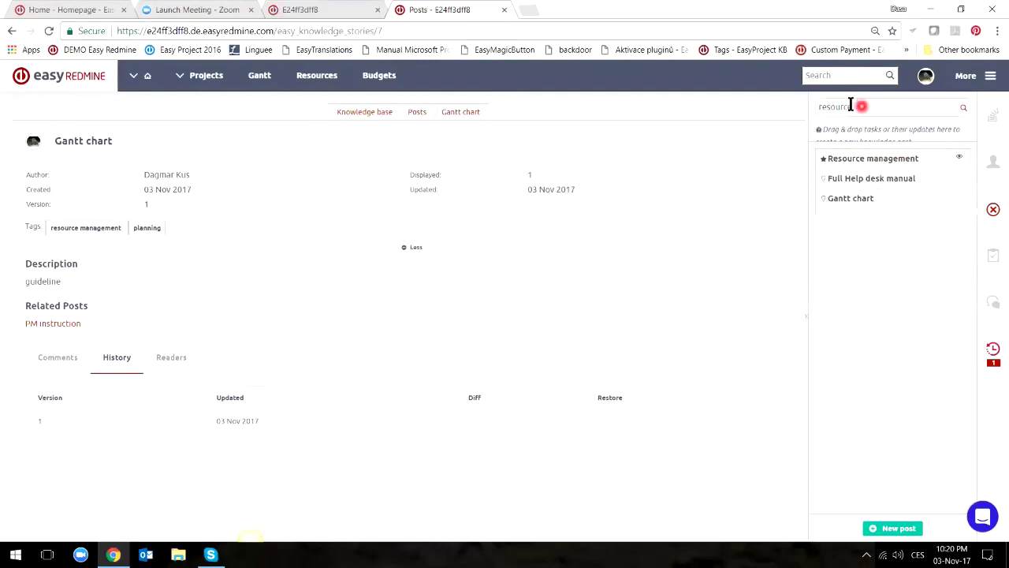
click(891, 161)
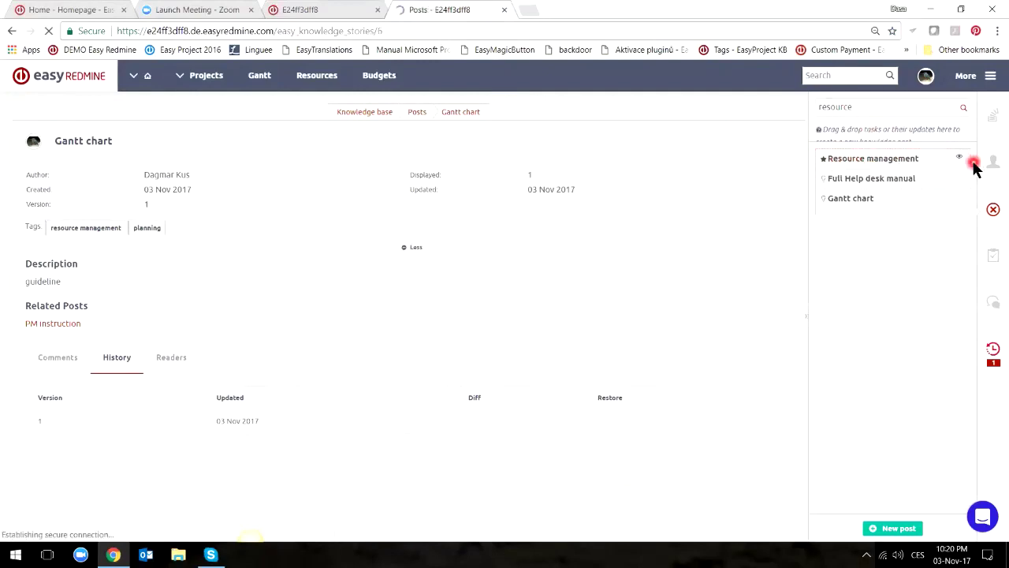
Show the knowledge base sidebar next to the Resource management post and close it again.
click(983, 212)
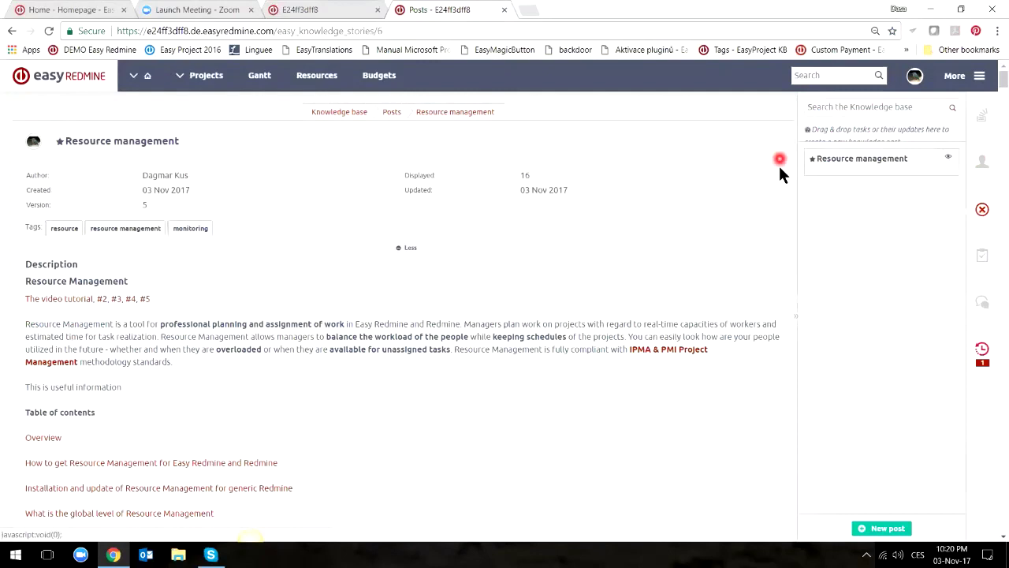
click(837, 159)
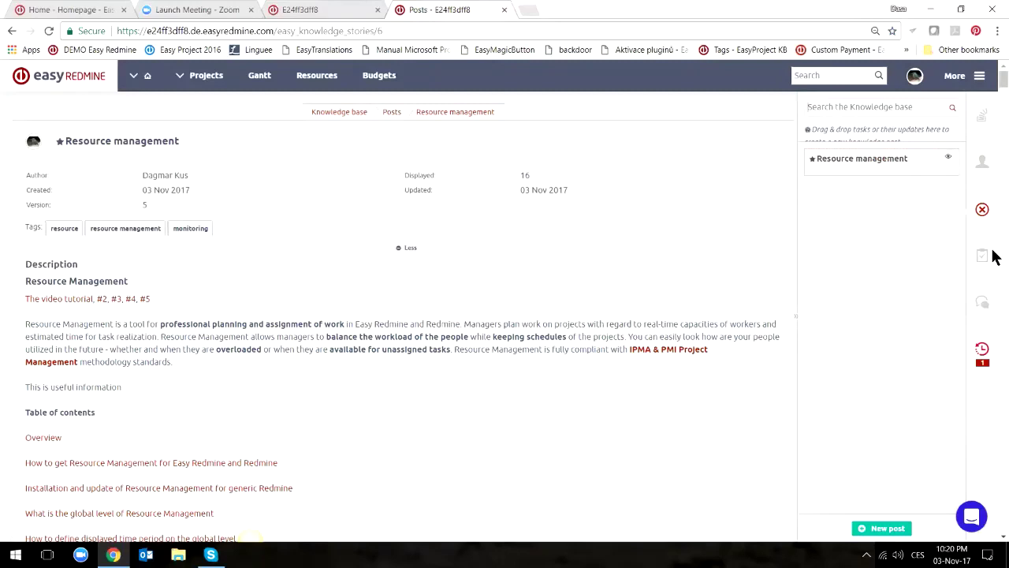
click(983, 210)
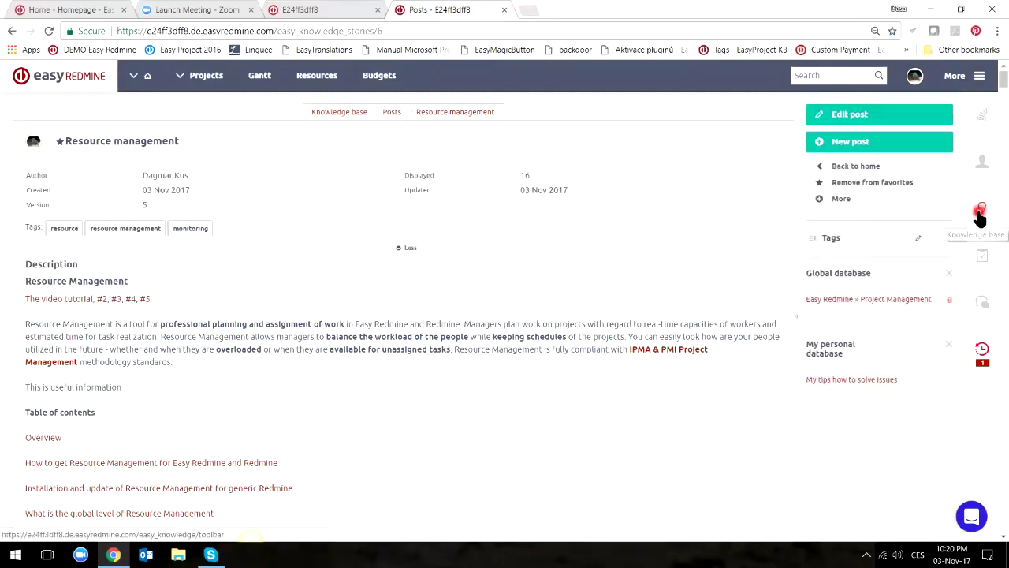
Collapse the post's additional details, view its linked video tutorial in a separate tab, and close that tab.
click(199, 222)
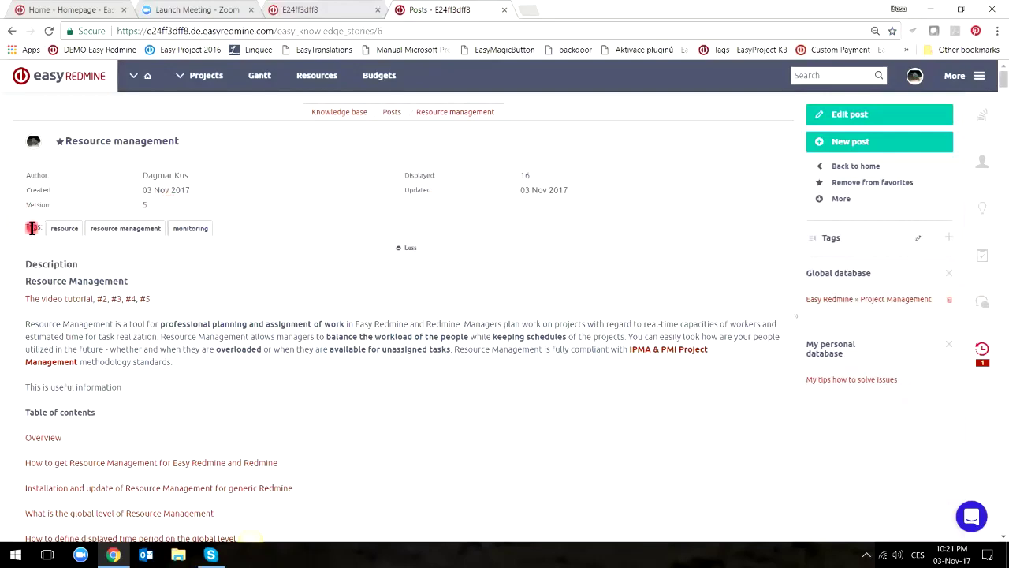
click(407, 248)
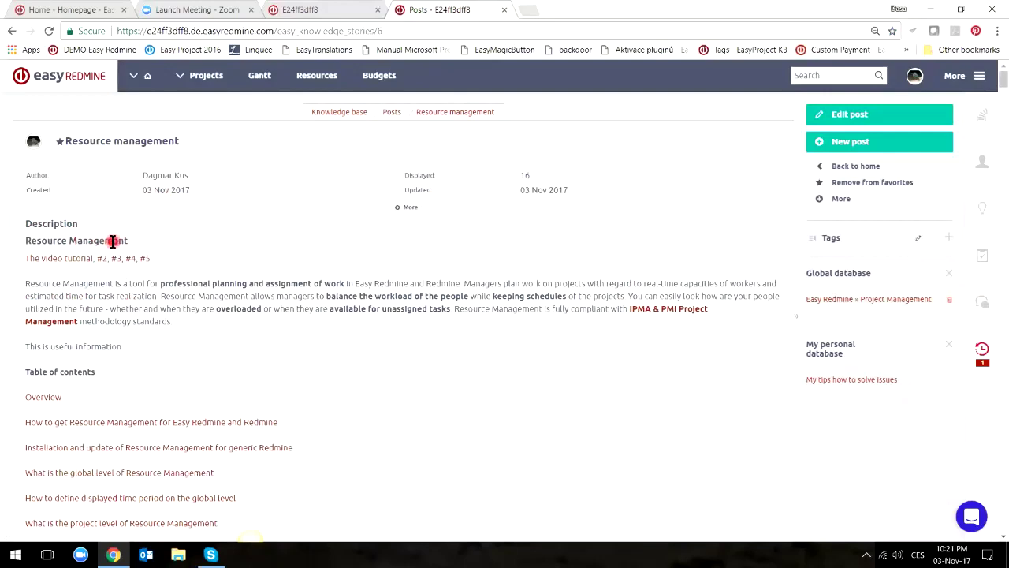
click(82, 266)
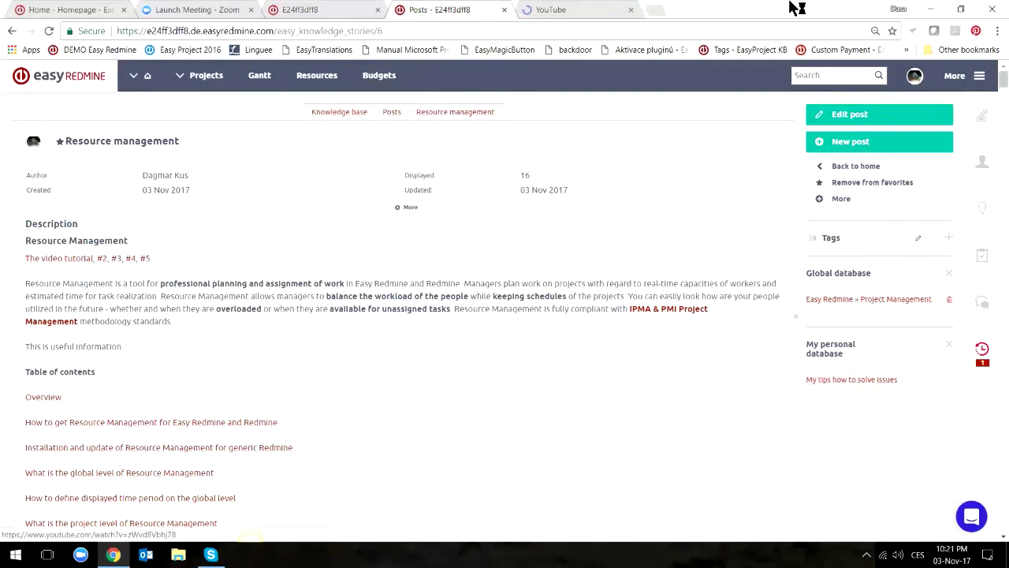
click(575, 13)
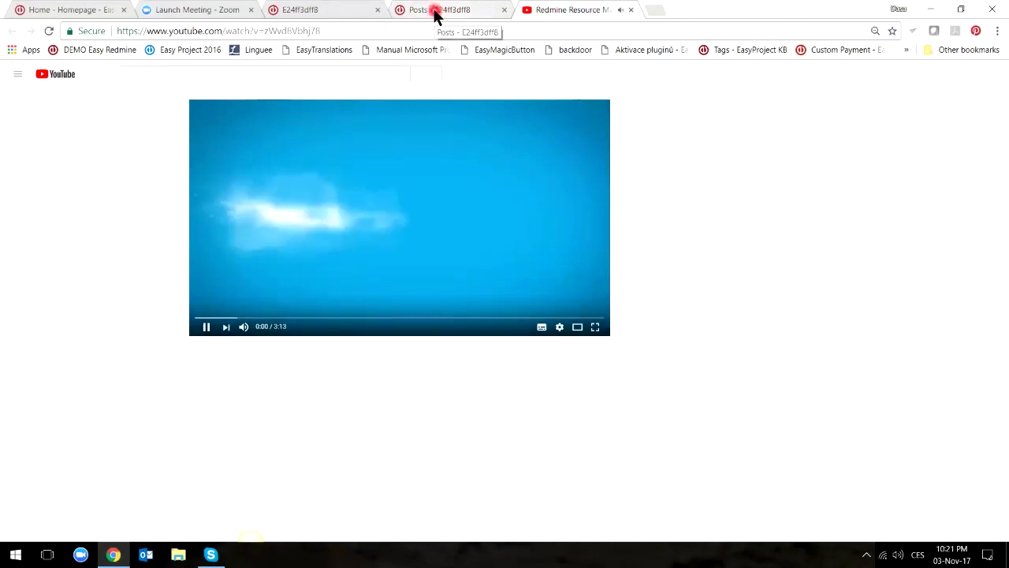
click(436, 14)
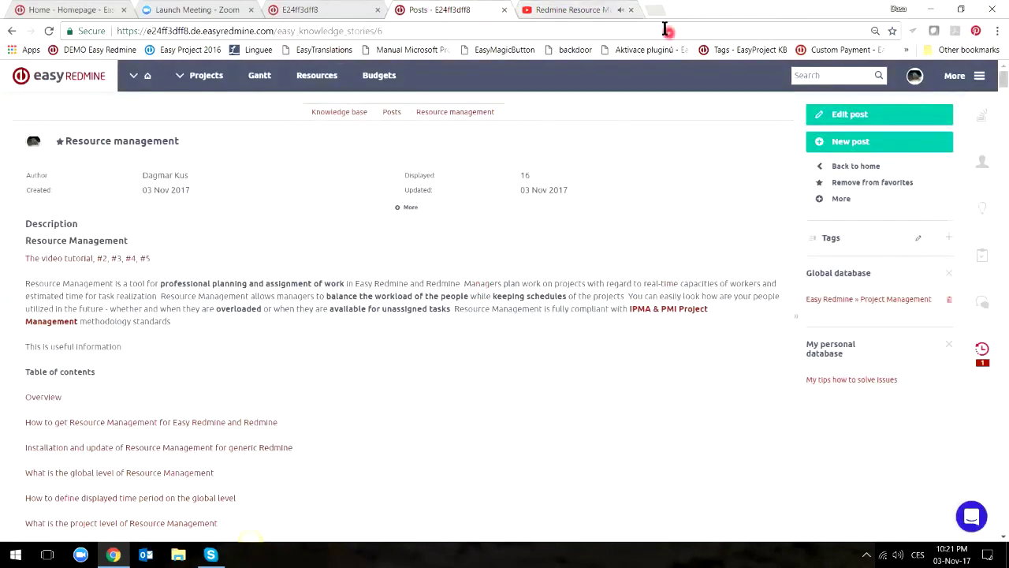
click(631, 11)
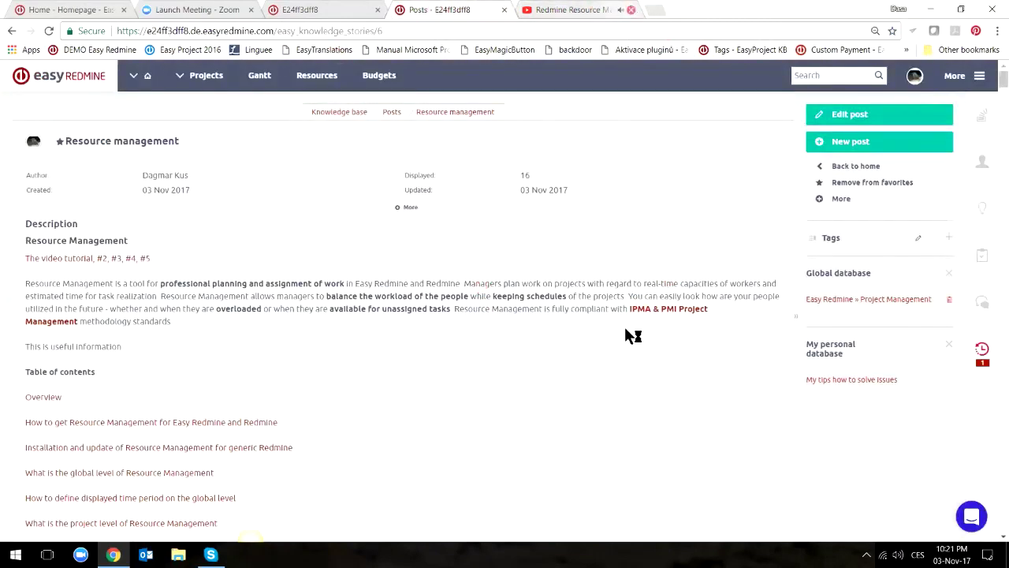
View the linked IPMA & PMI Project Management page in a new tab, return to the post and browse its text and images.
ctrl+click(669, 310)
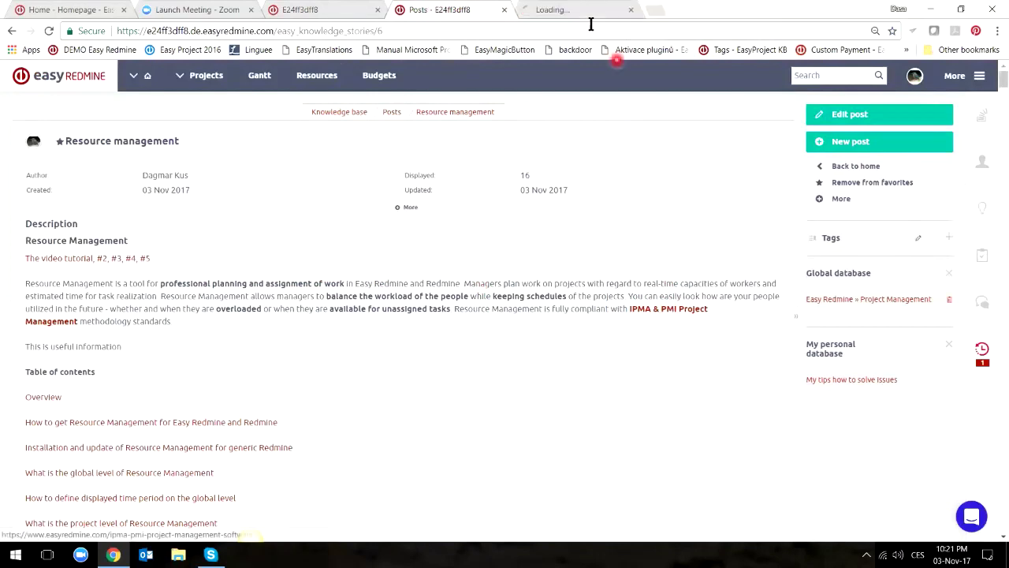
click(544, 10)
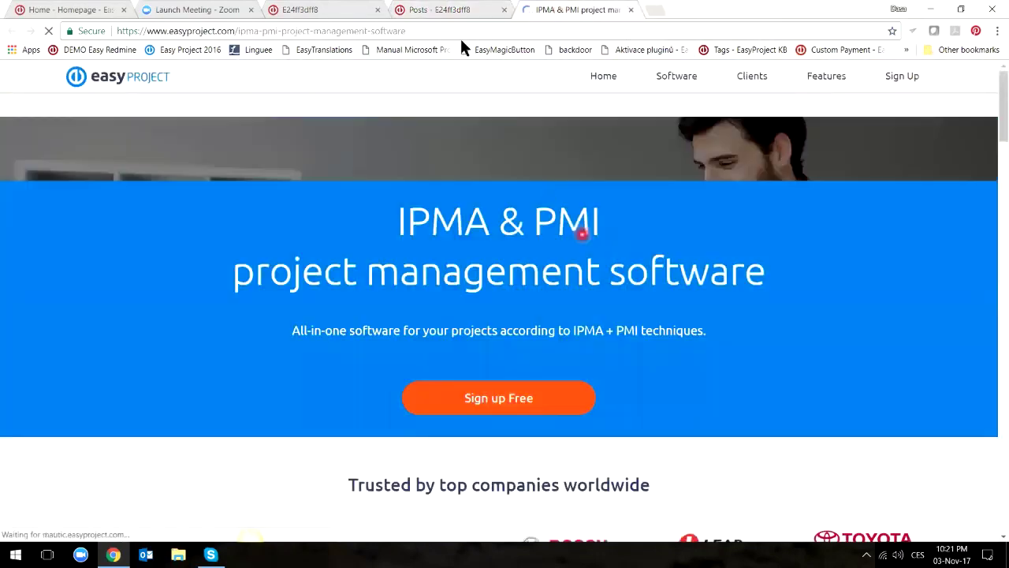
click(443, 10)
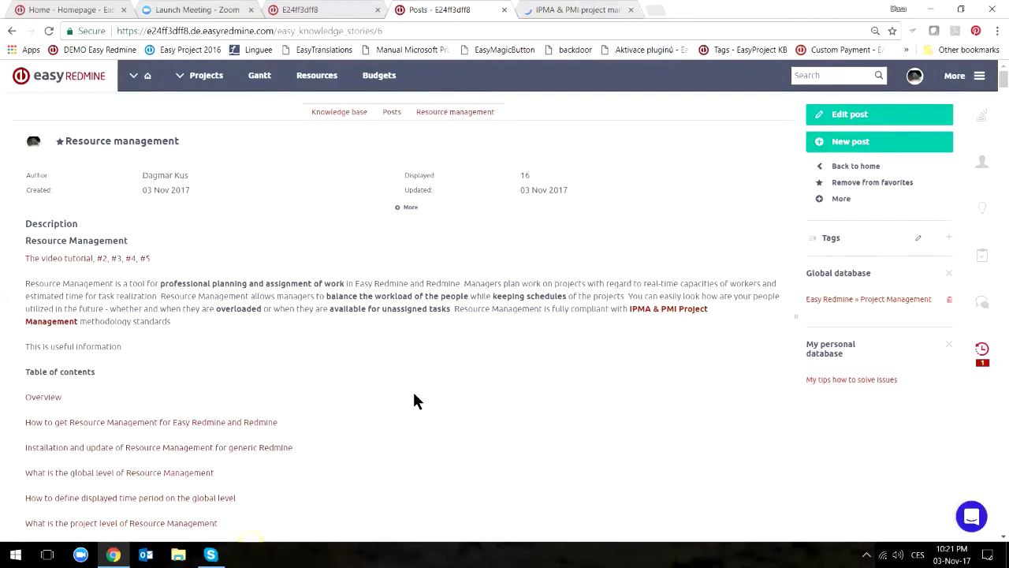
scroll(416, 378, down, 15)
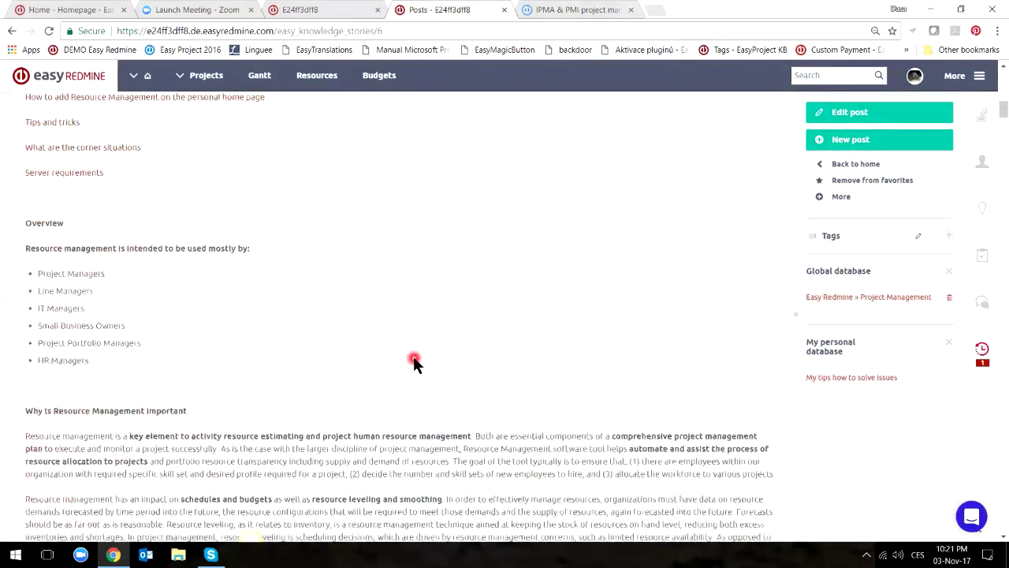
scroll(413, 355, down, 10)
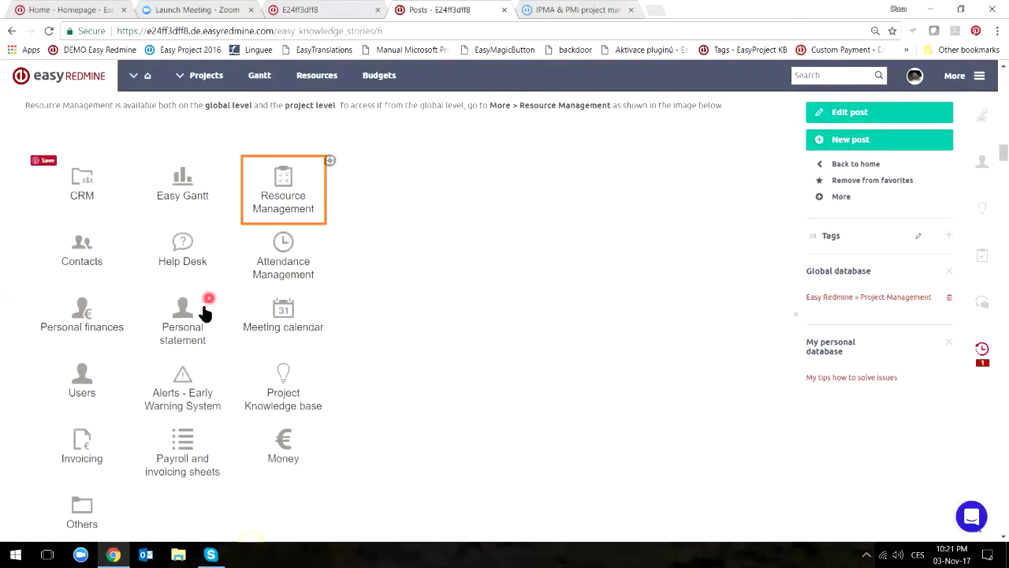
Browse the Resource management post down through its text and images to the related posts, linked project and version history.
scroll(286, 343, down, 5)
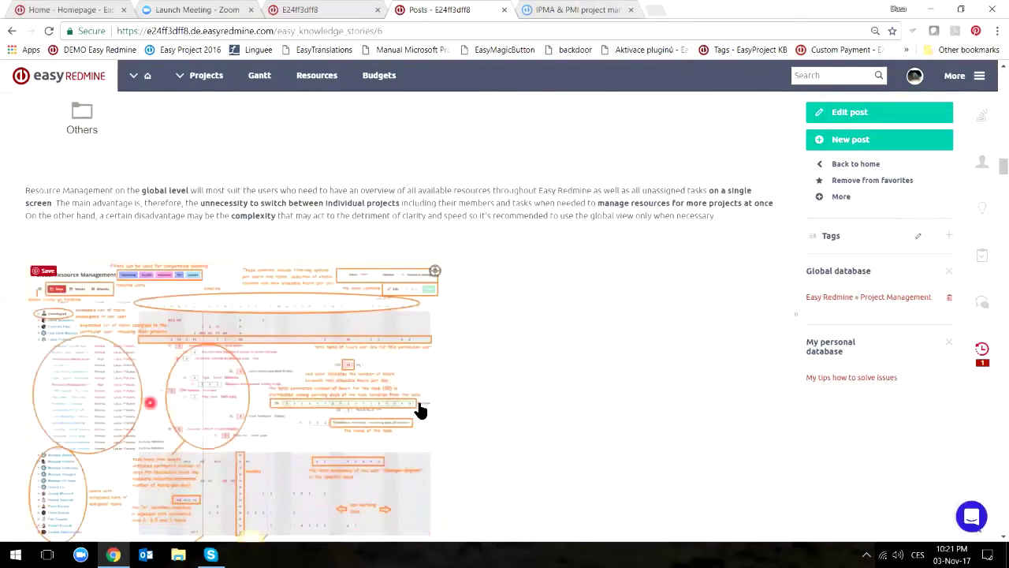
scroll(526, 394, down, 1)
scroll(527, 396, down, 9)
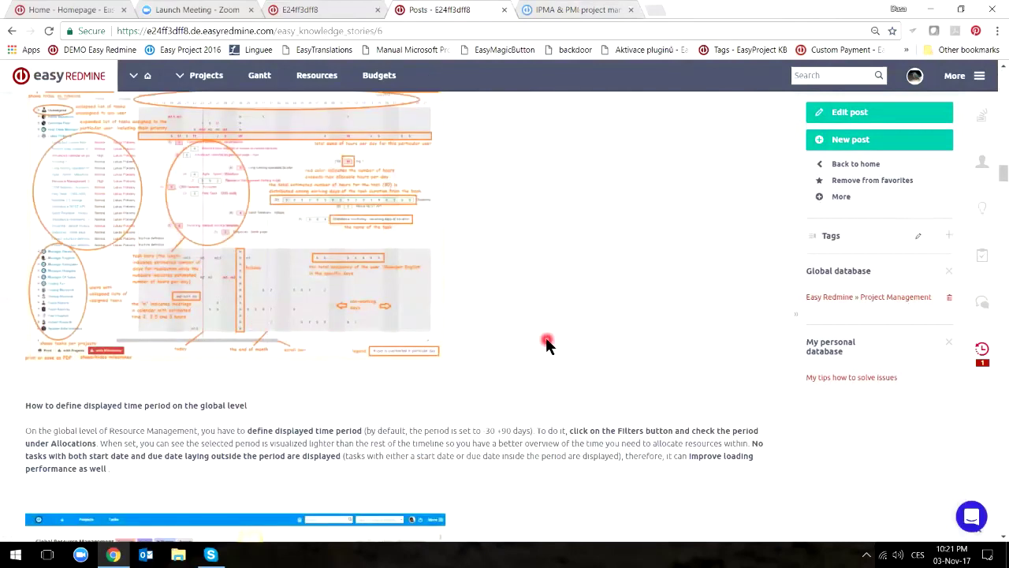
scroll(426, 347, down, 6)
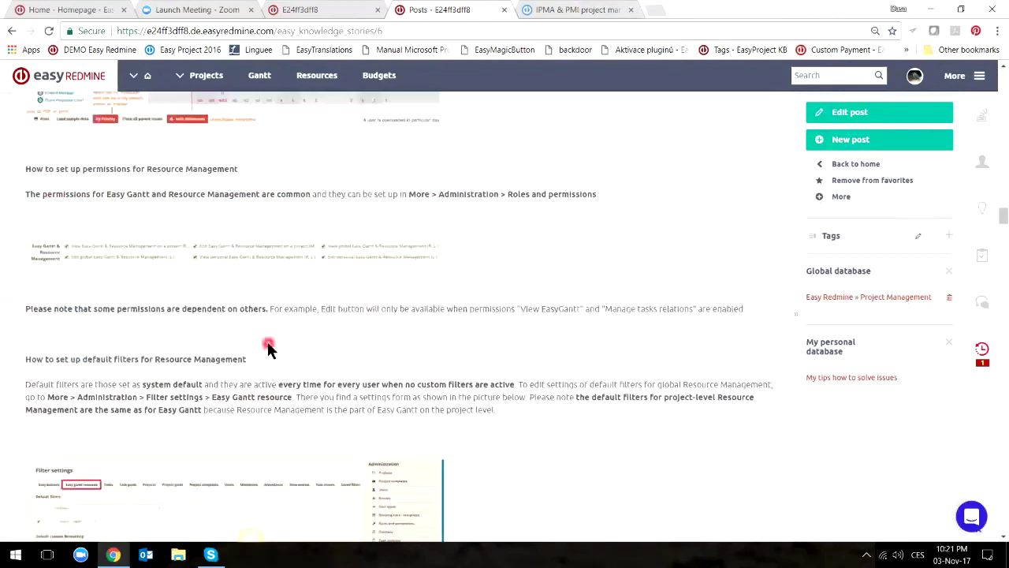
scroll(523, 327, down, 2)
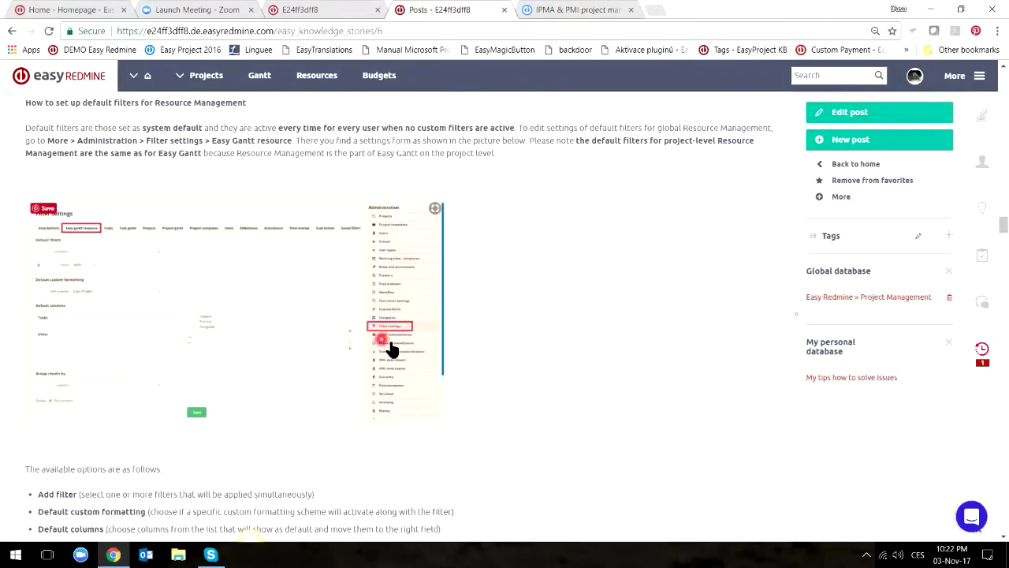
scroll(560, 333, down, 1)
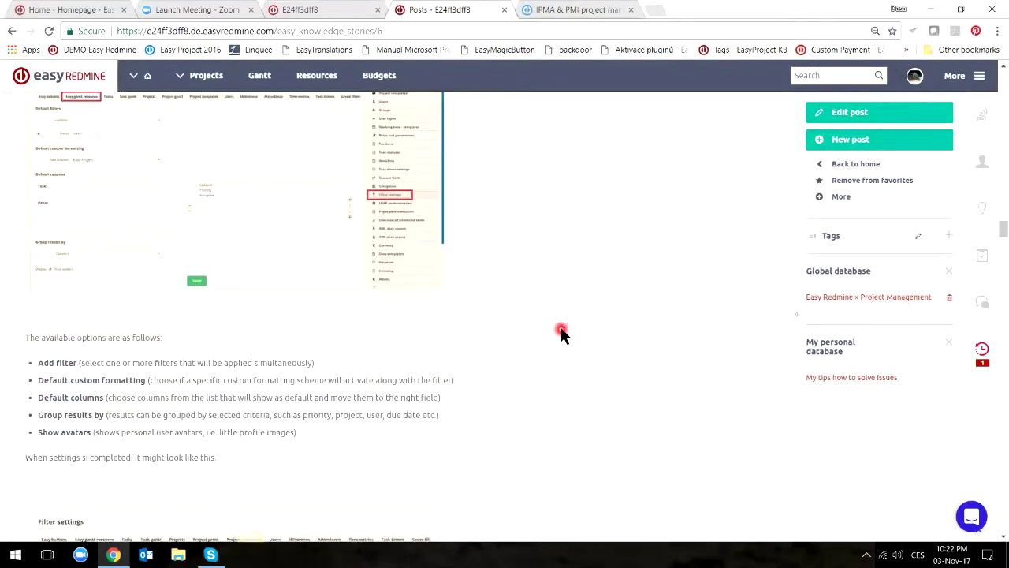
scroll(560, 326, down, 15)
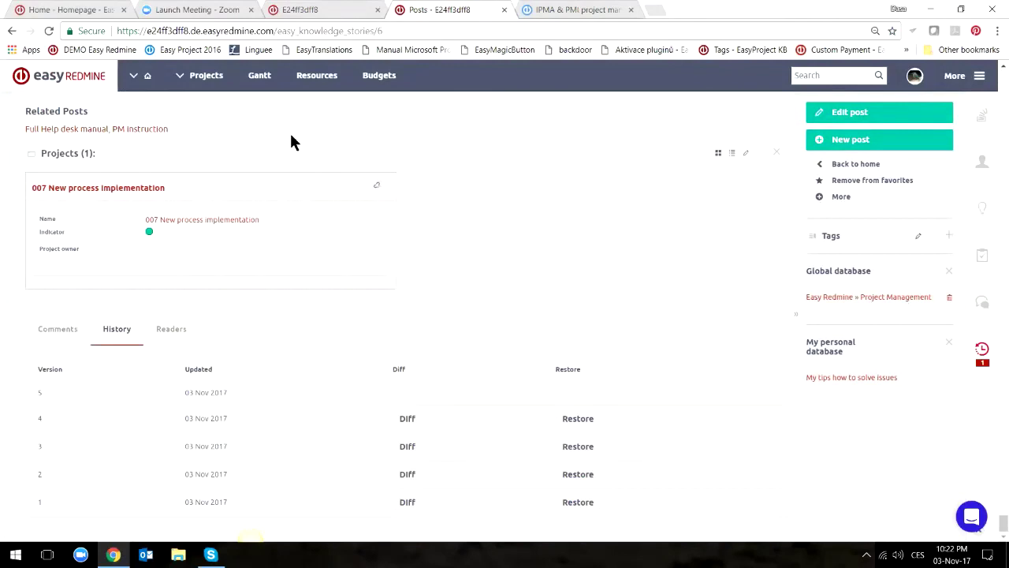
scroll(293, 139, up, 1)
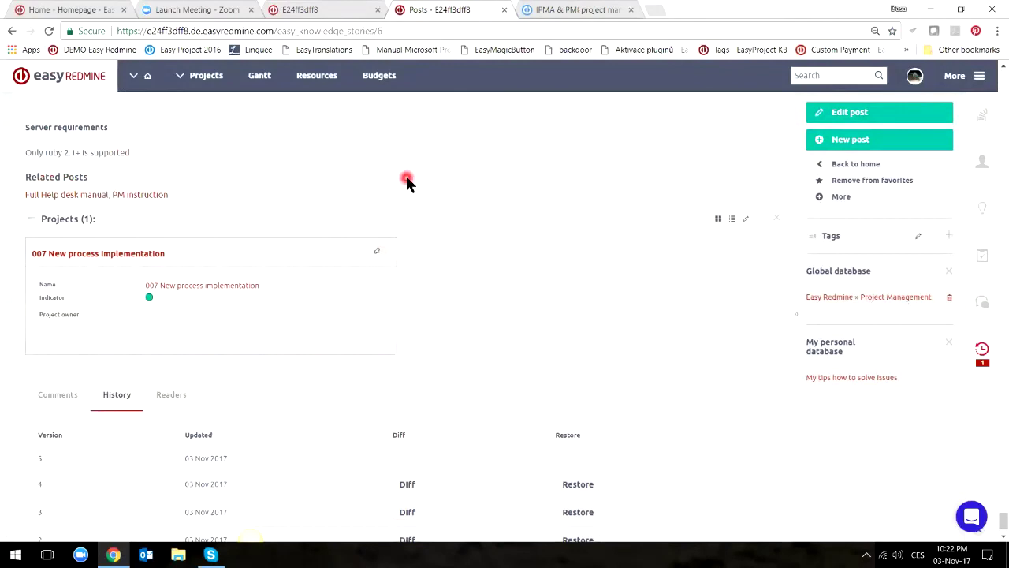
scroll(407, 180, up, 3)
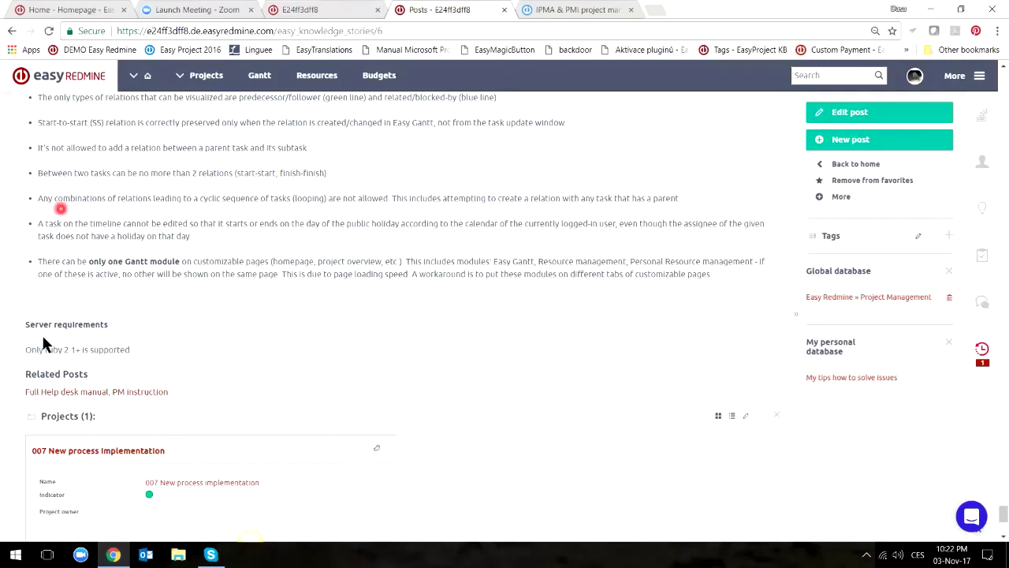
View the related post Full Help desk manual in a separate tab and return to the Resource management post.
middle_click(82, 392)
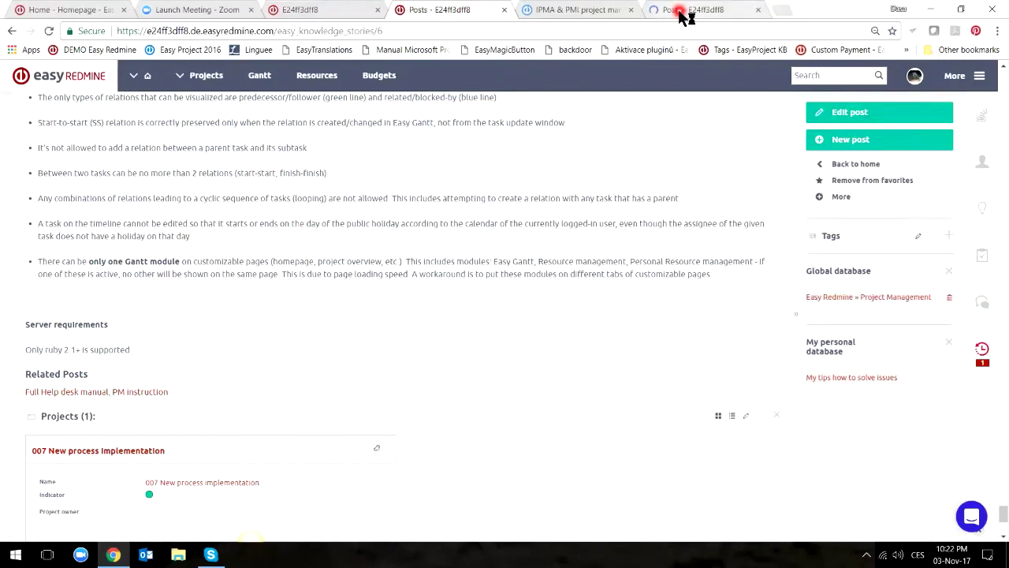
click(744, 17)
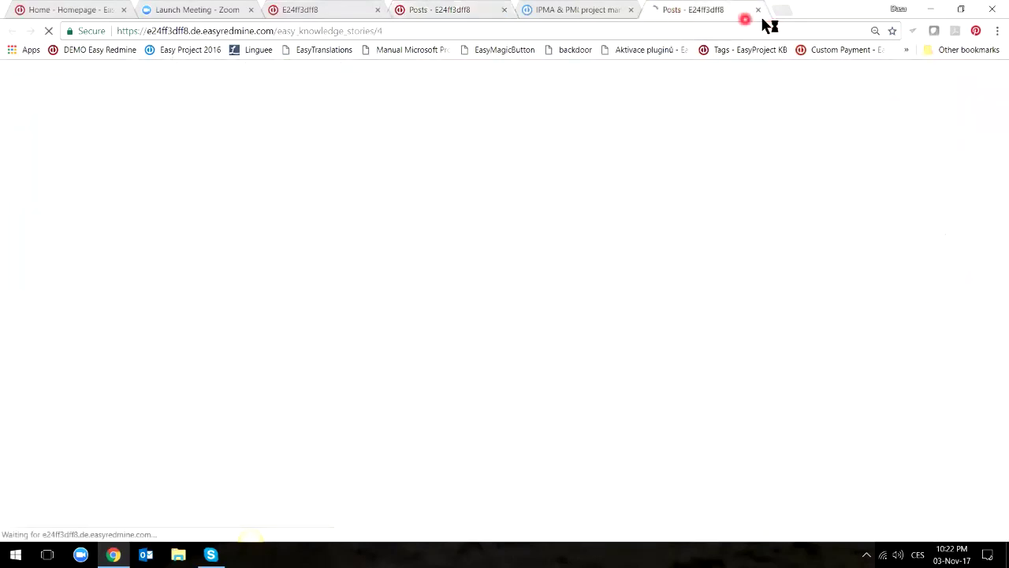
click(439, 14)
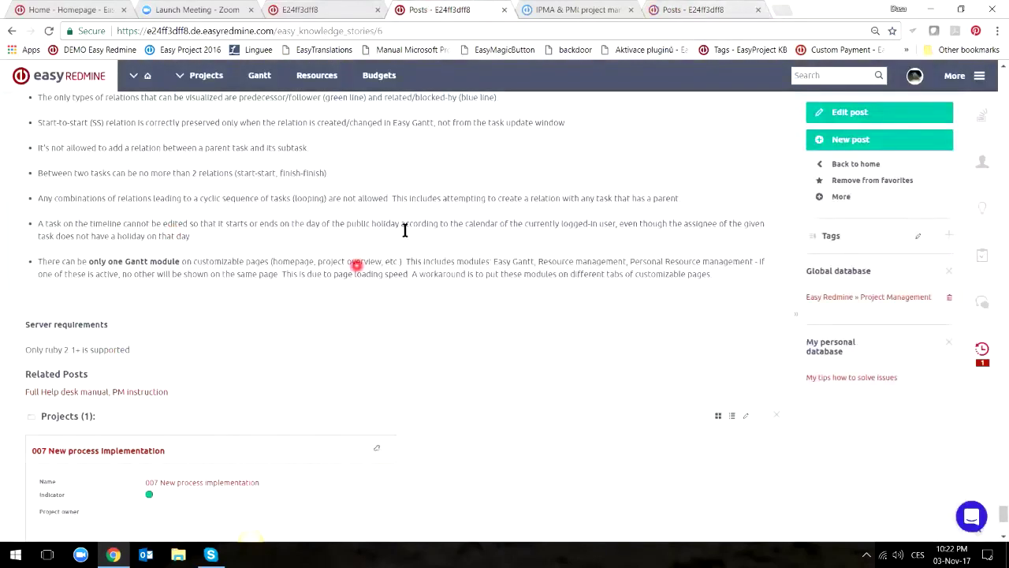
Add the comment "something is not up to date" to the Resource management post and save it.
scroll(405, 235, down, 1)
scroll(441, 229, down, 2)
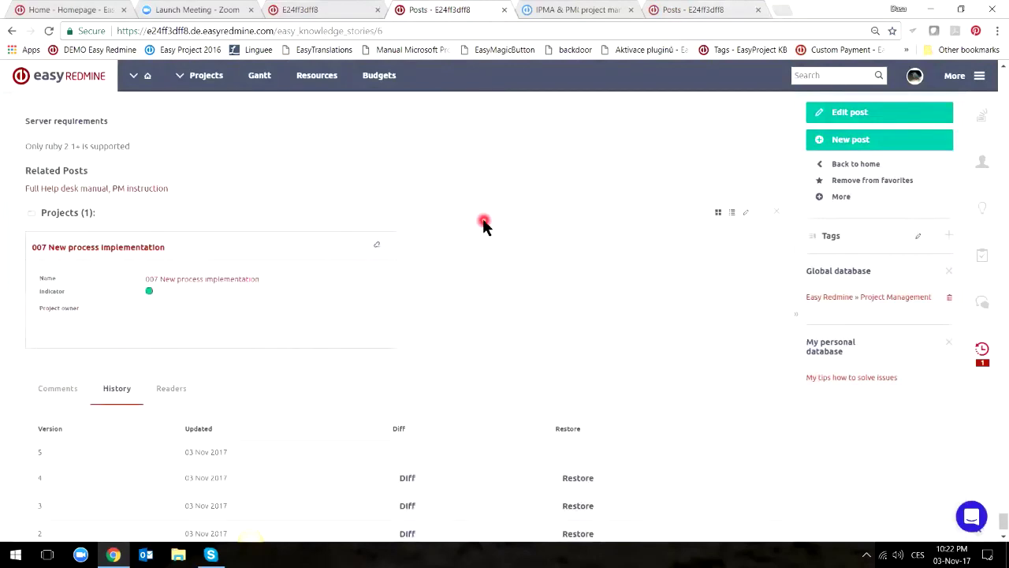
scroll(482, 220, down, 1)
click(60, 329)
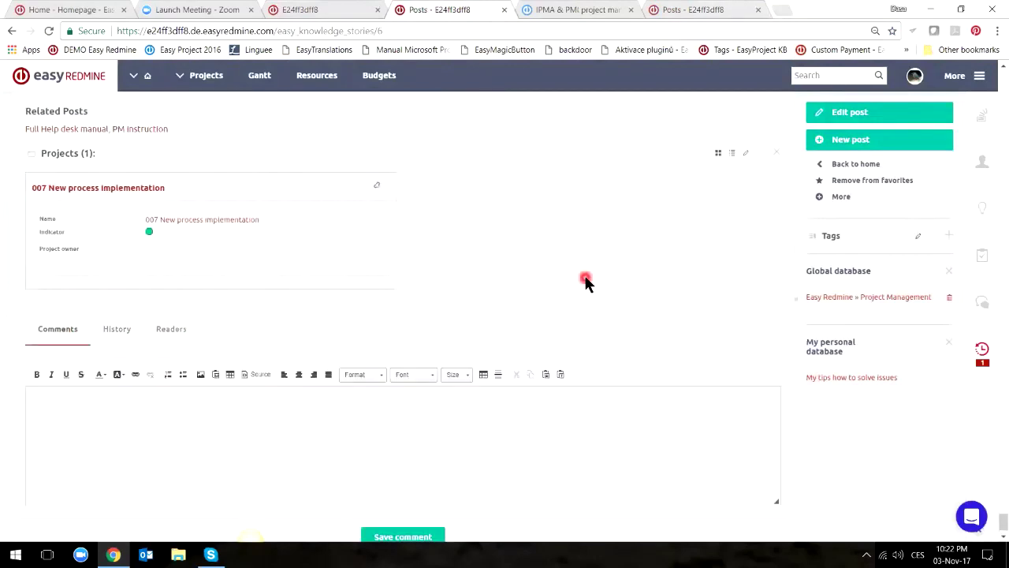
scroll(586, 281, down, 1)
click(208, 406)
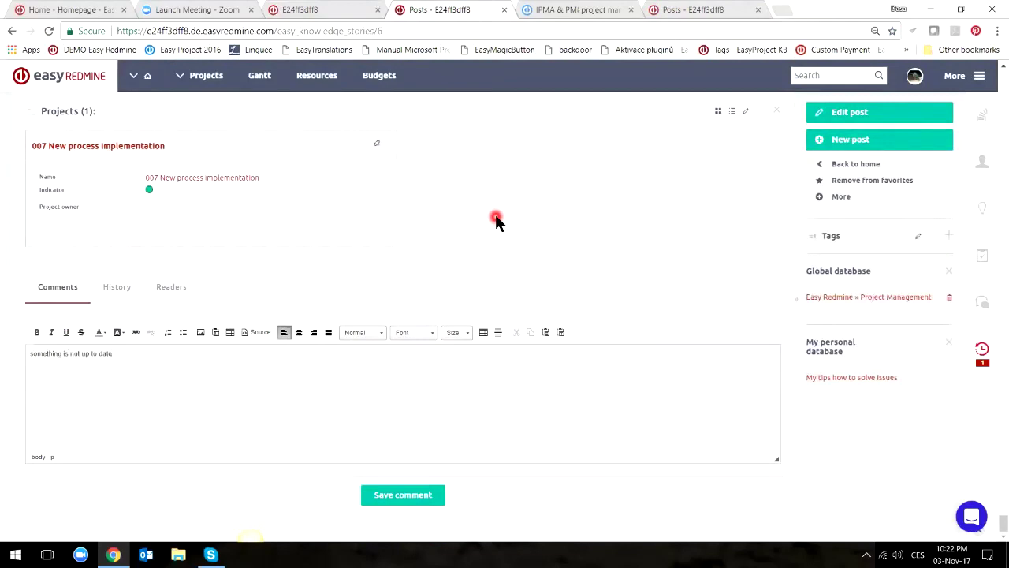
click(399, 497)
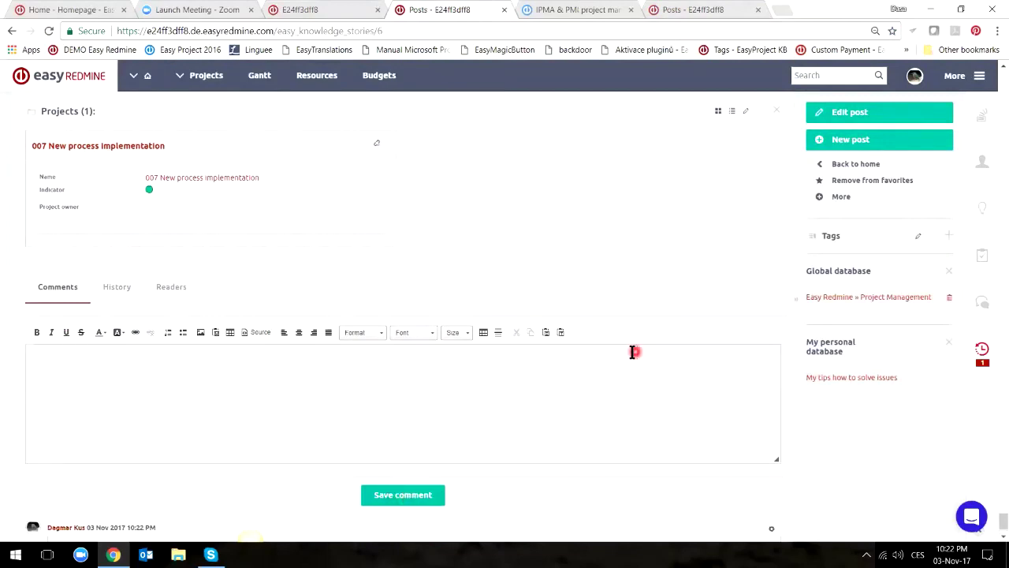
scroll(27, 450, down, 1)
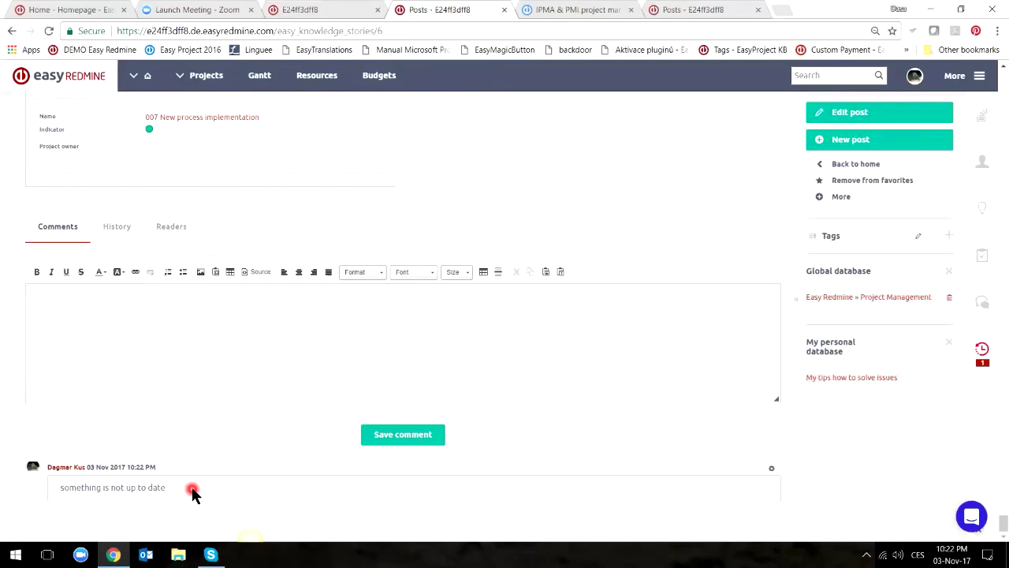
Show the post's version history, view the differences for version 3, and close the comparison.
click(118, 231)
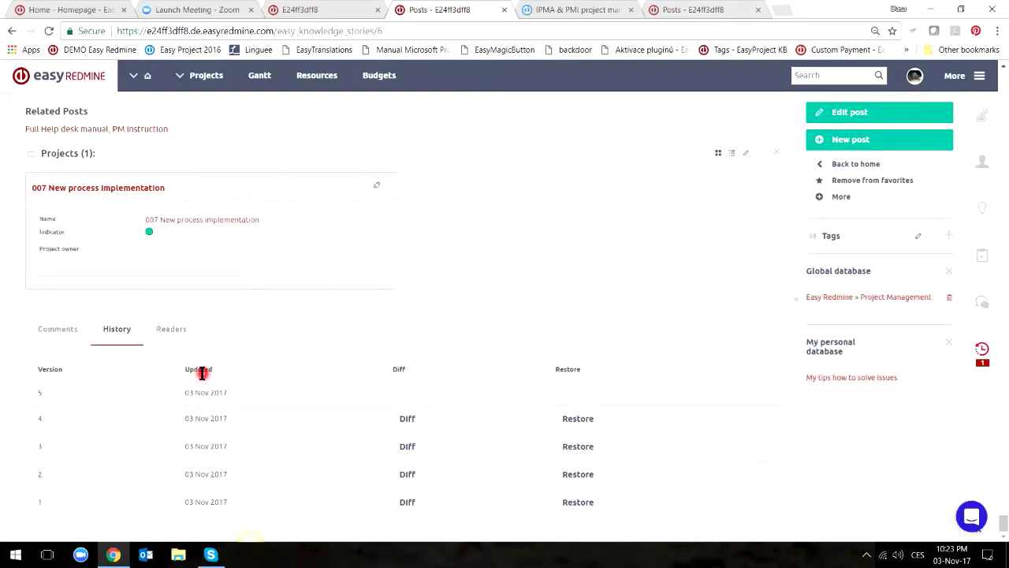
click(407, 447)
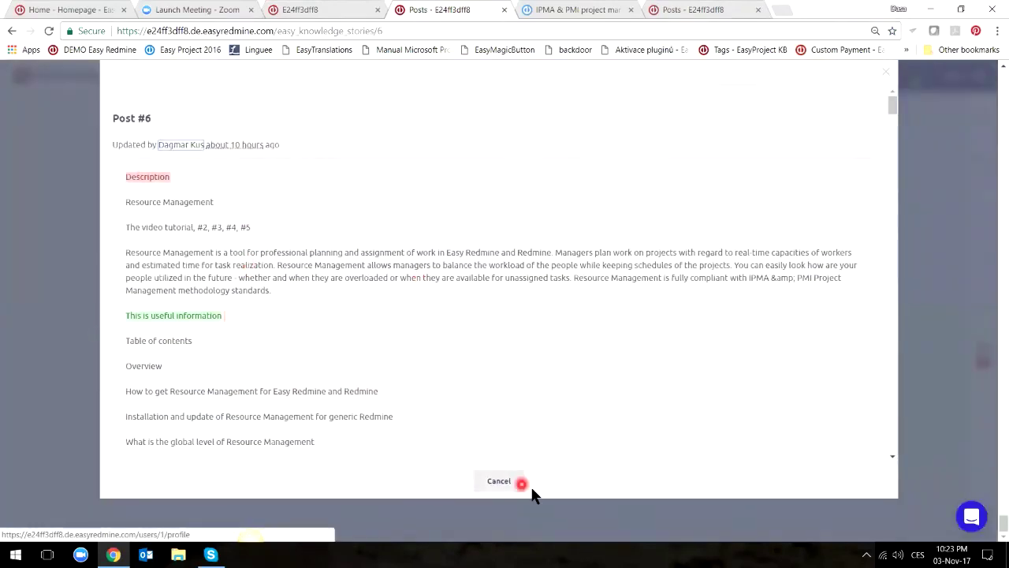
click(502, 482)
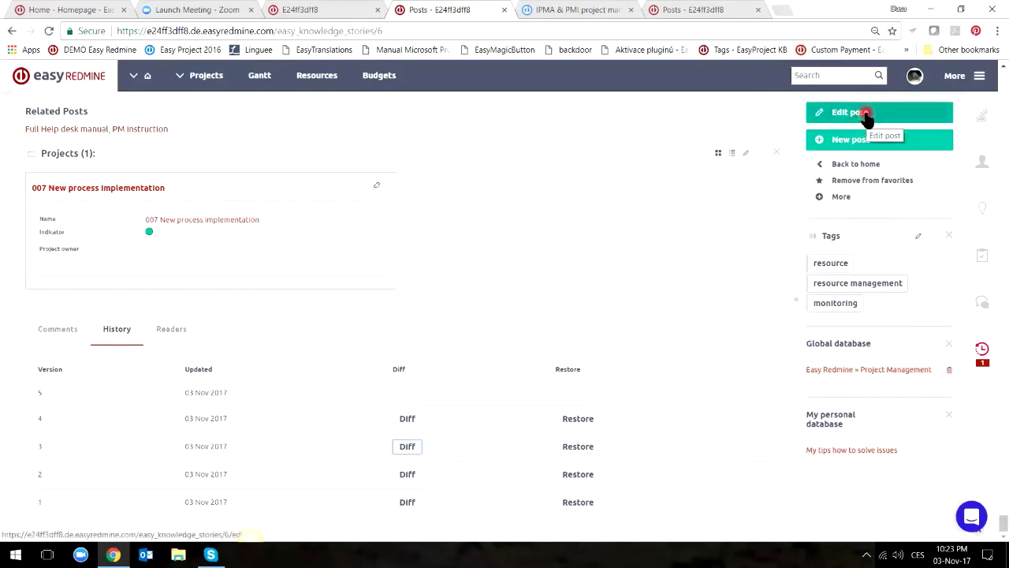
Remove the Resource management post from favorites and add it back to favorites.
click(824, 180)
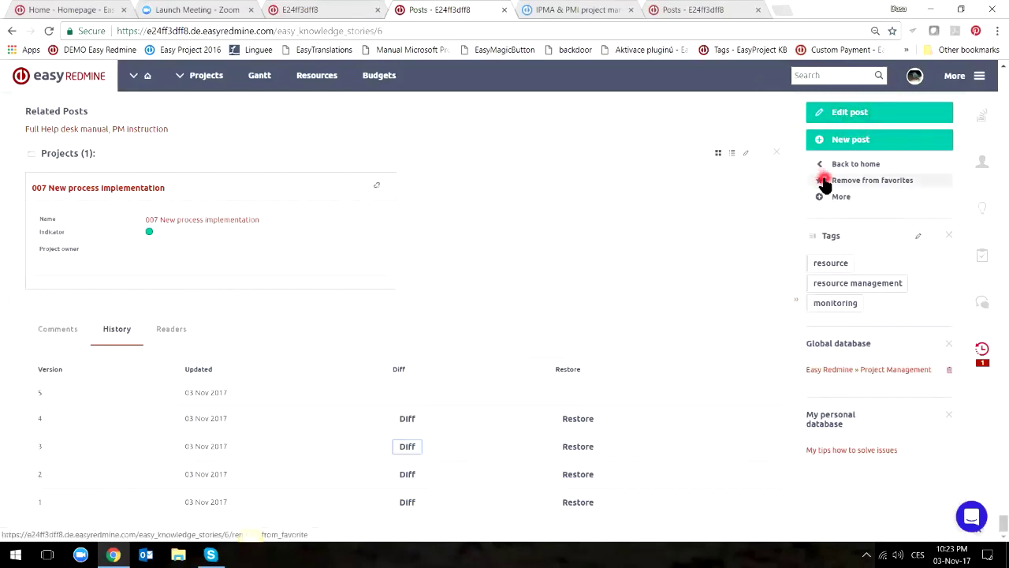
click(888, 183)
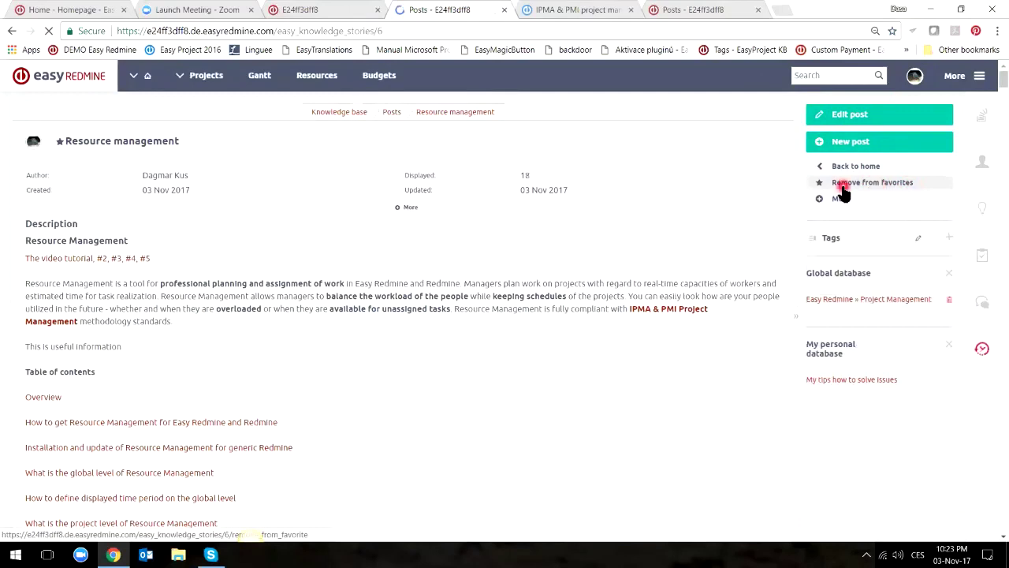
click(844, 186)
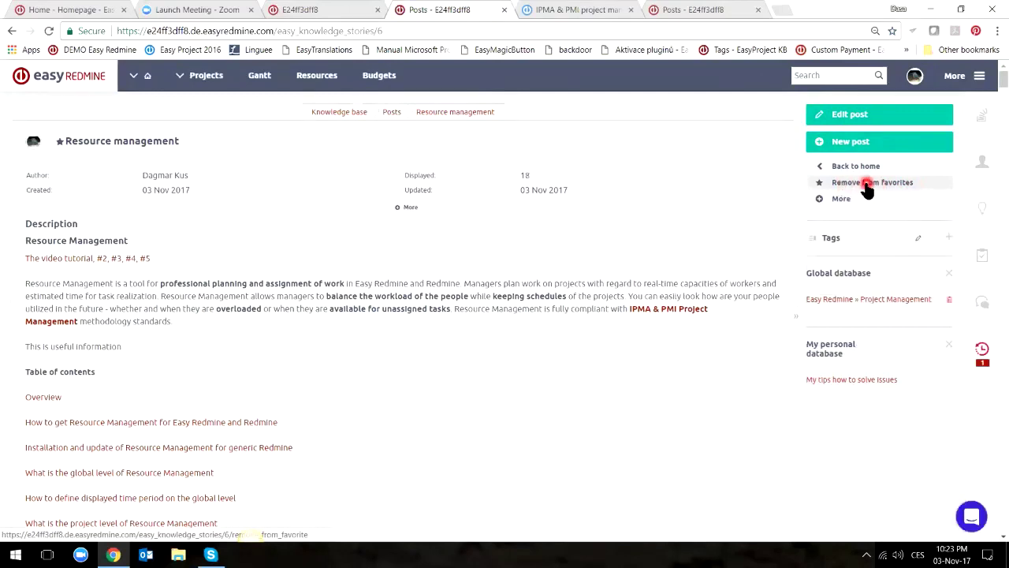
Show the favorite post in the knowledge base sidebar and close the sidebar again.
click(982, 209)
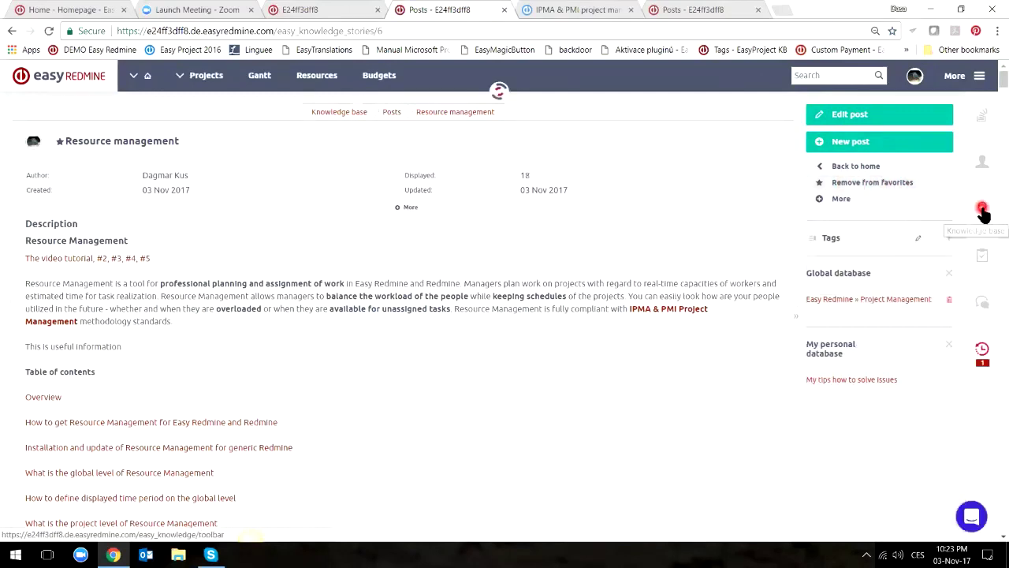
click(915, 178)
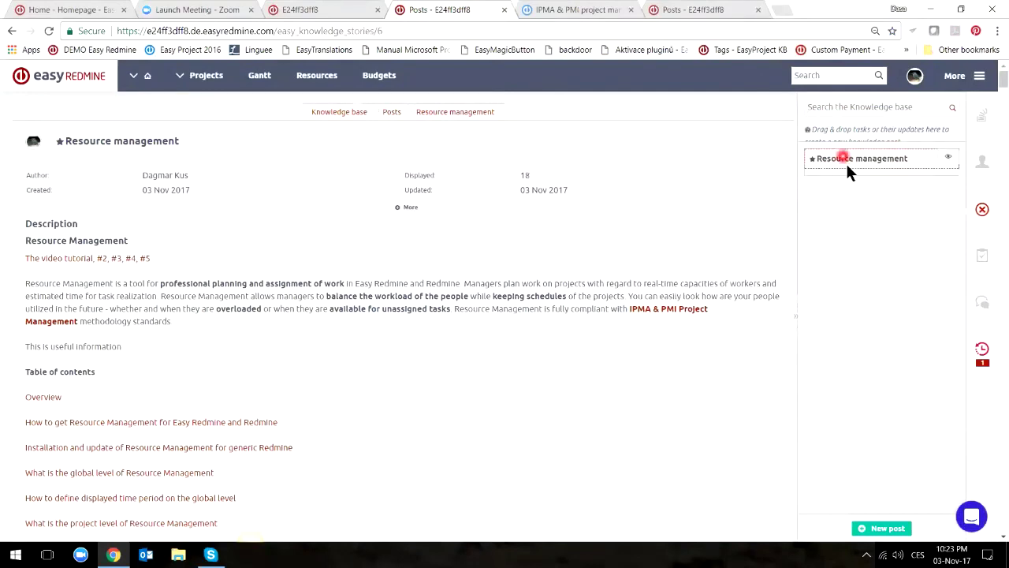
click(981, 210)
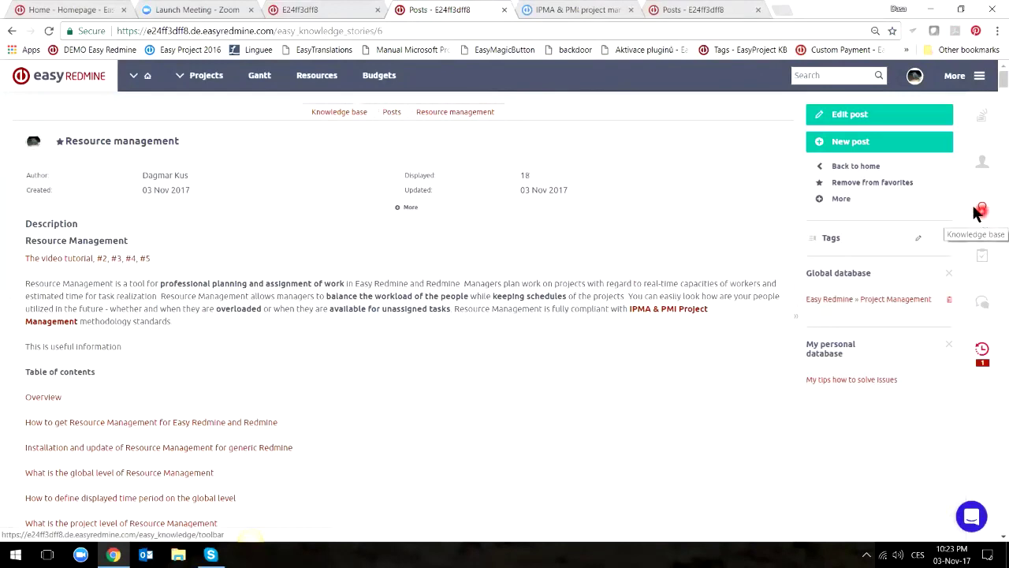
Add the post to the Project Management category of the global database and save the assignment.
click(821, 203)
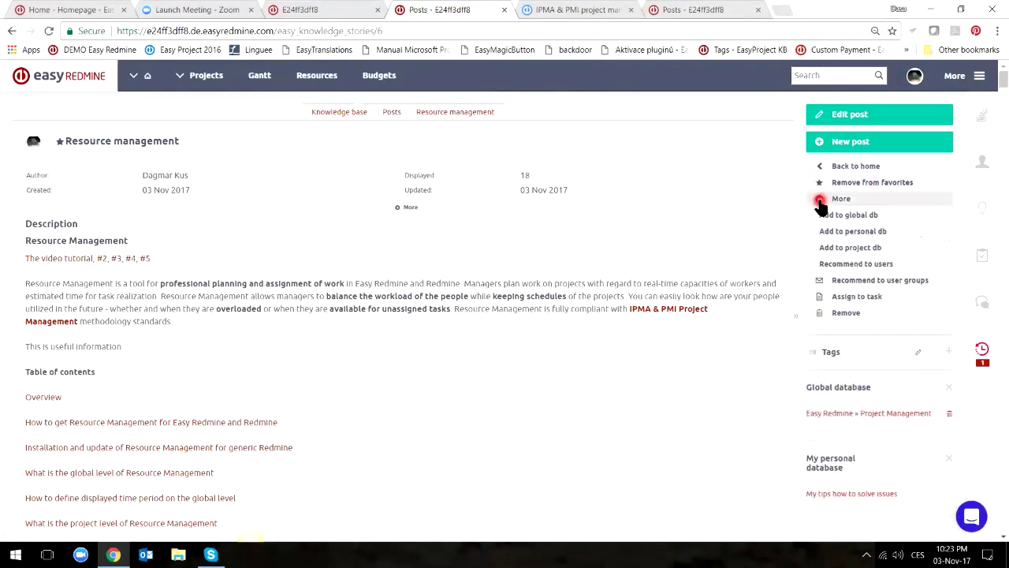
click(868, 220)
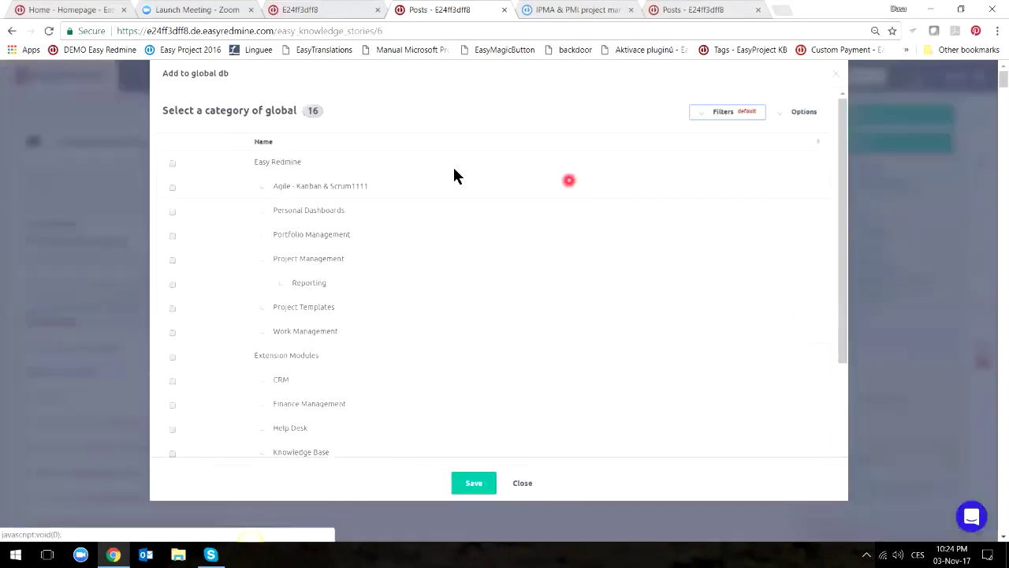
click(172, 261)
click(482, 483)
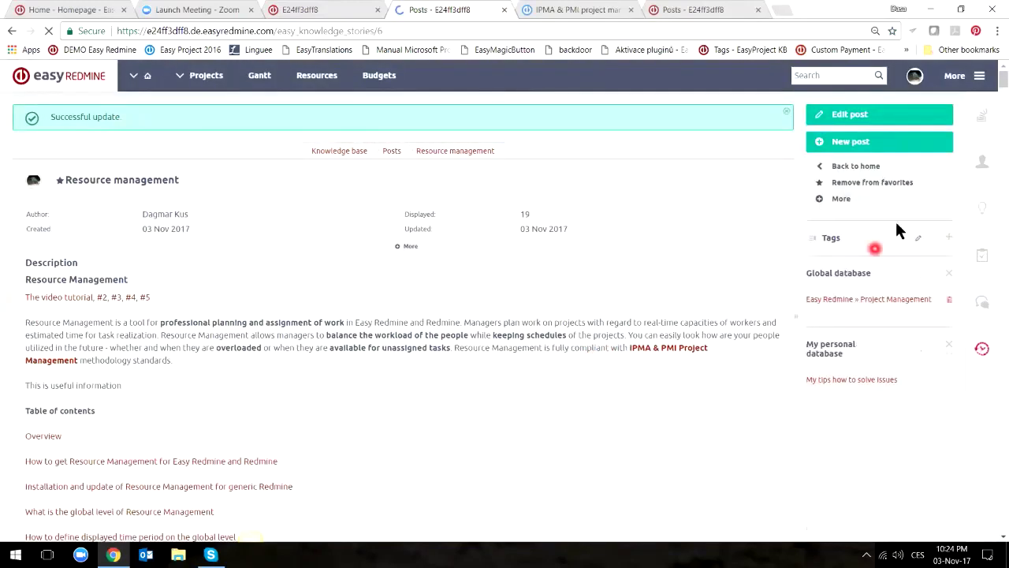
Recommend the Resource management post to one selected user, save the recommendation, and dismiss the notification.
click(826, 202)
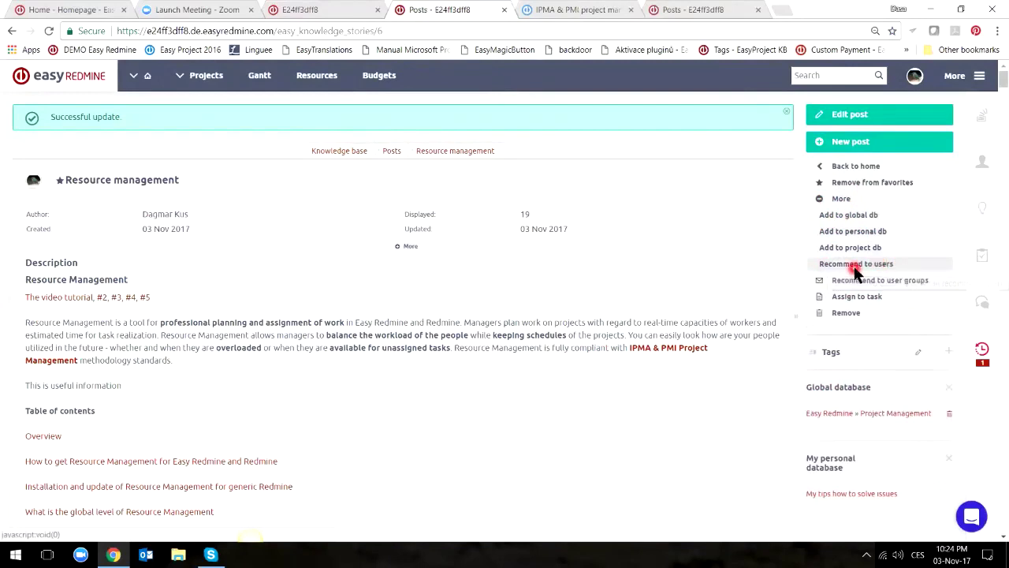
click(896, 264)
click(172, 295)
click(475, 484)
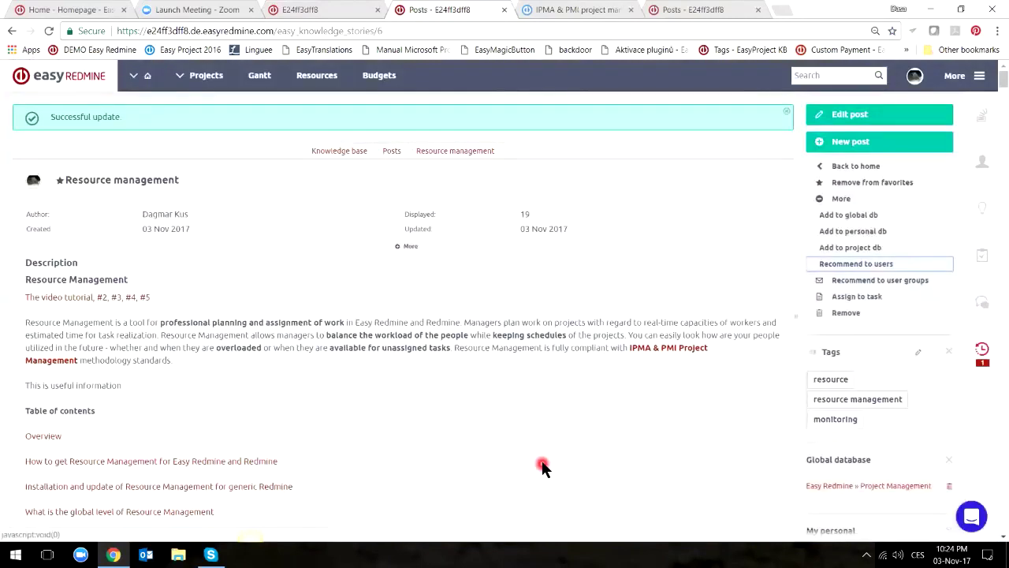
click(788, 115)
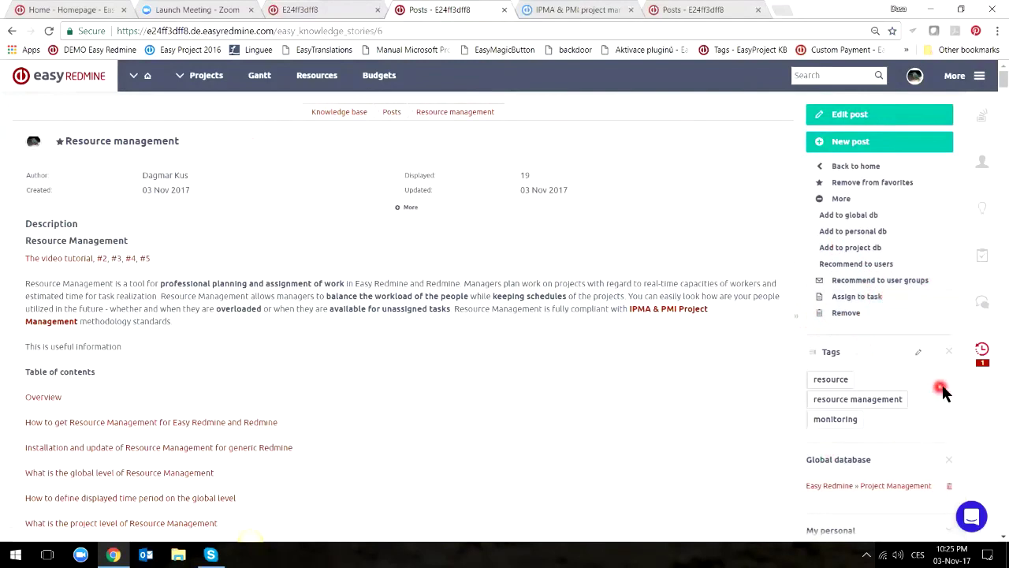
Add the tags project management and chart to the Resource management post, save them, and show the databases it is assigned to.
click(920, 351)
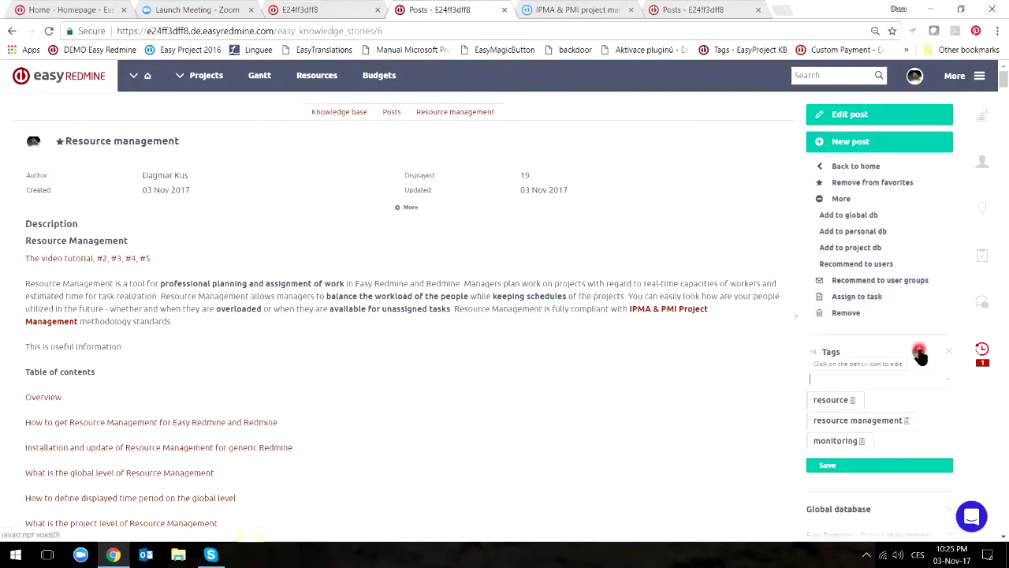
click(947, 382)
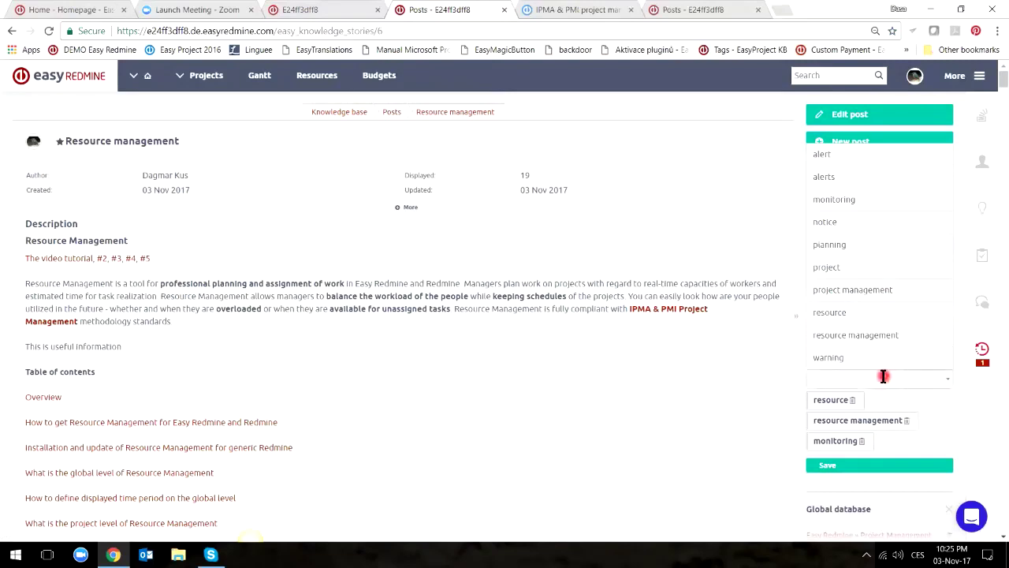
click(863, 292)
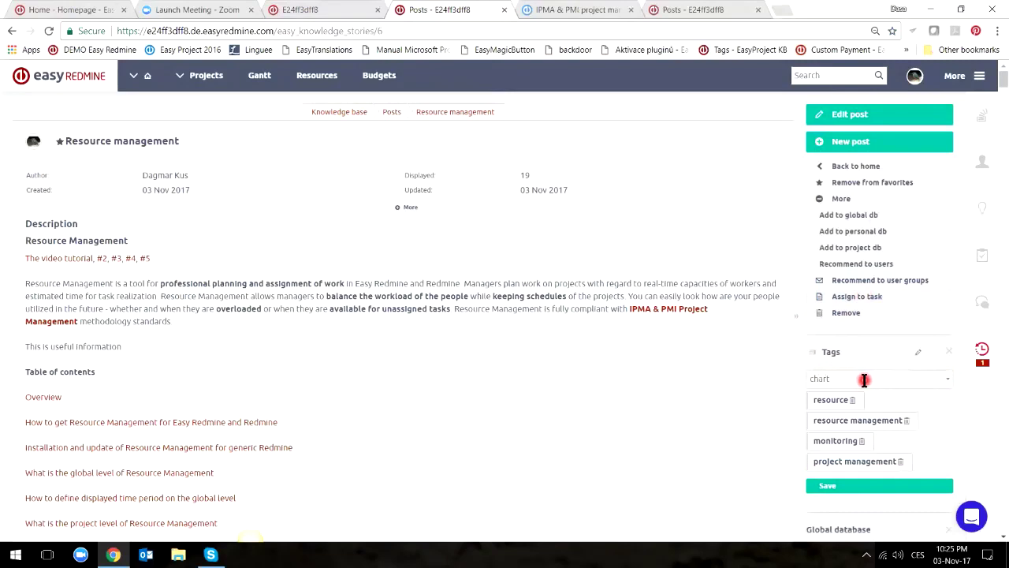
key(Return)
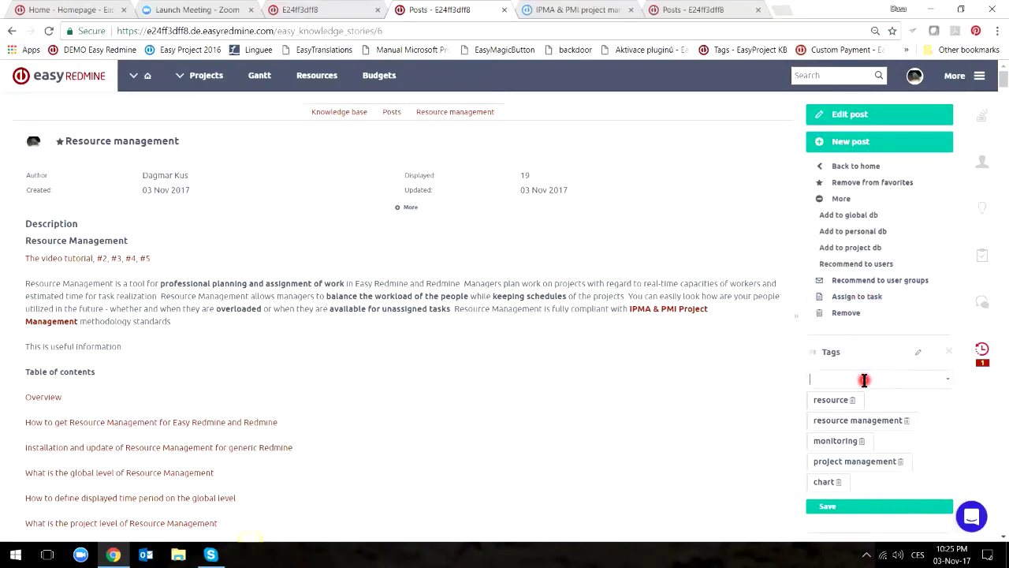
click(842, 511)
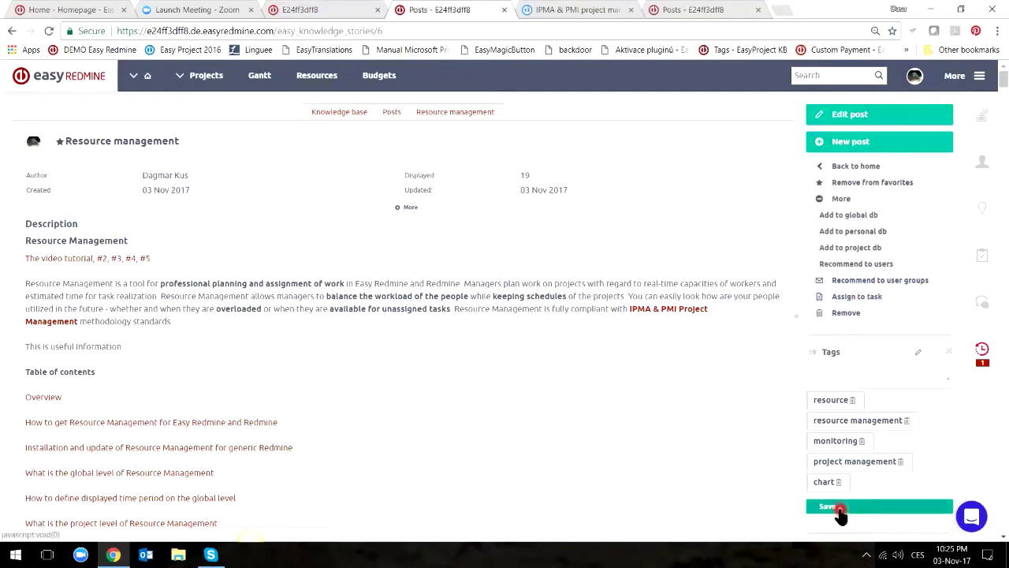
click(893, 504)
click(858, 378)
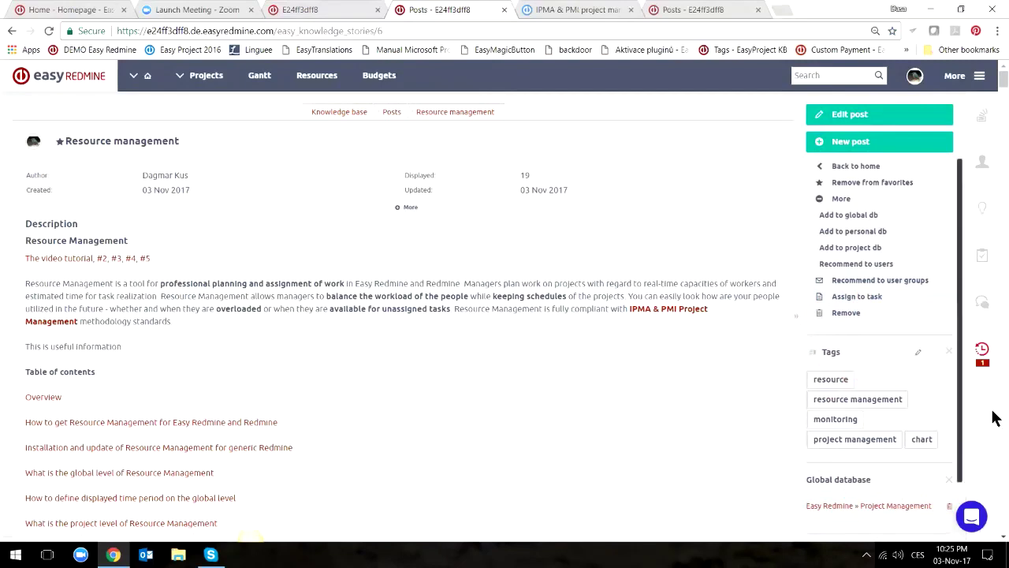
drag(962, 408, 966, 467)
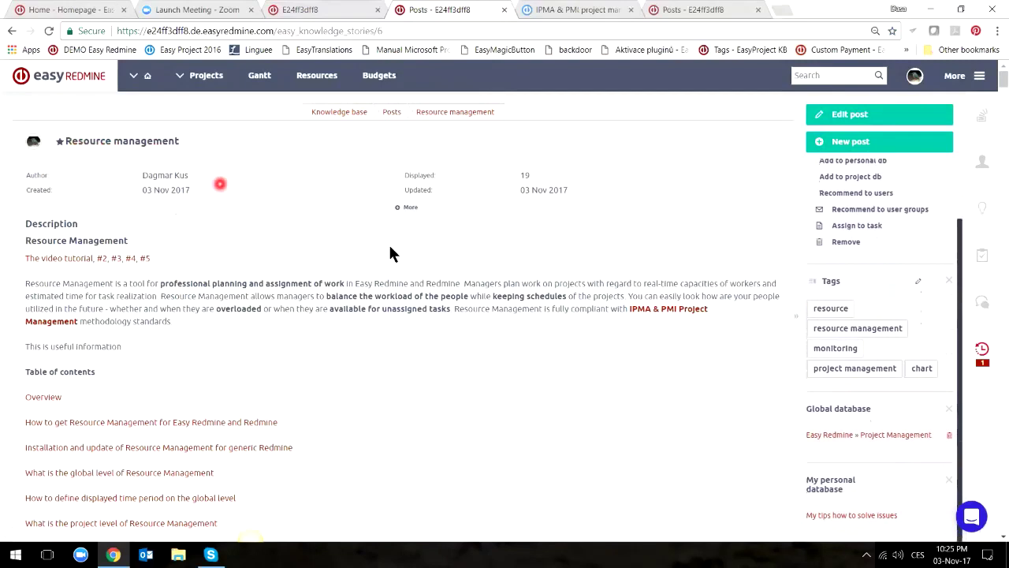
click(852, 444)
Show the Knowledge base module in the settings of project 007 New process implementation and open the project's knowledge base.
click(210, 82)
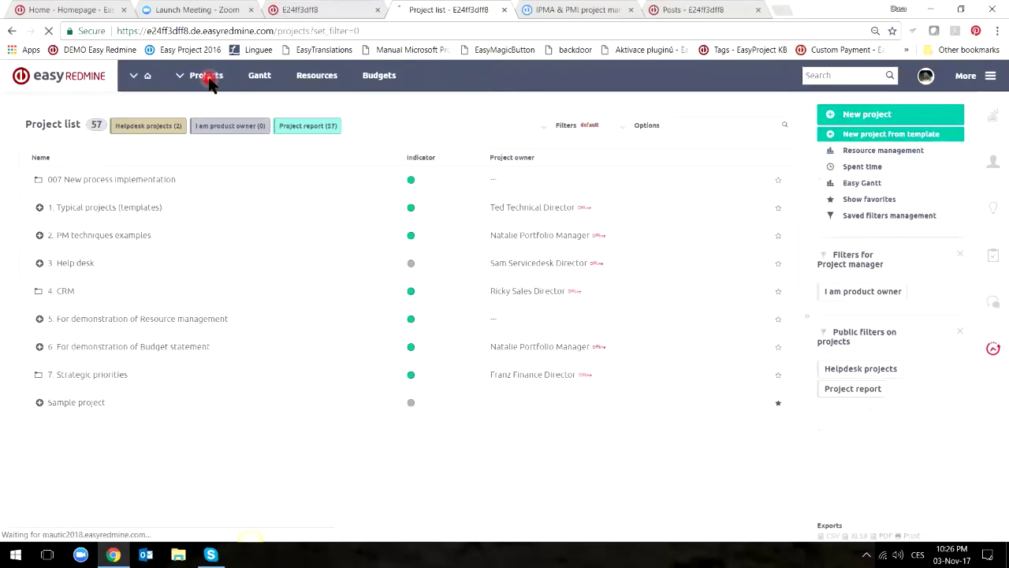
click(150, 180)
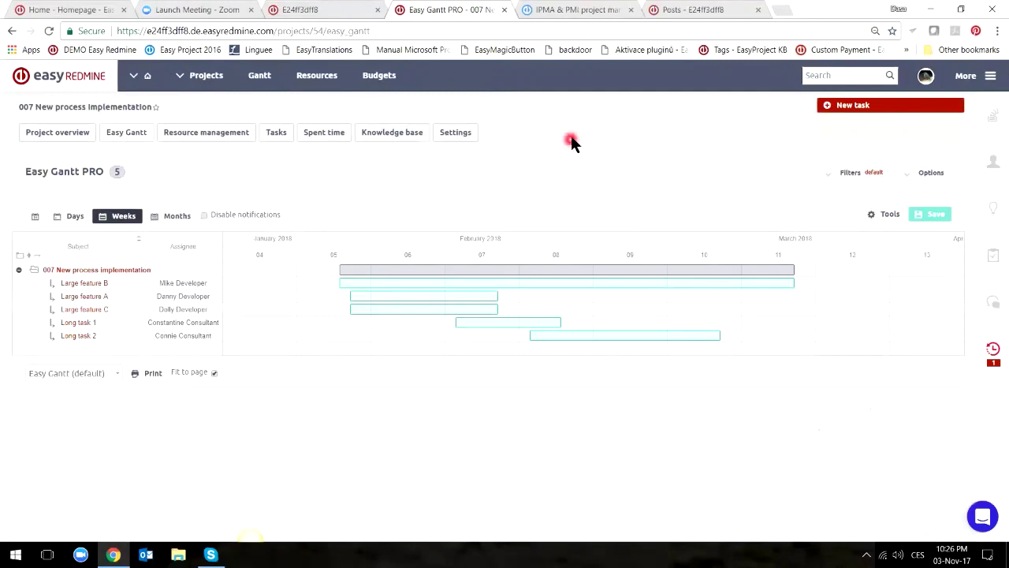
click(463, 135)
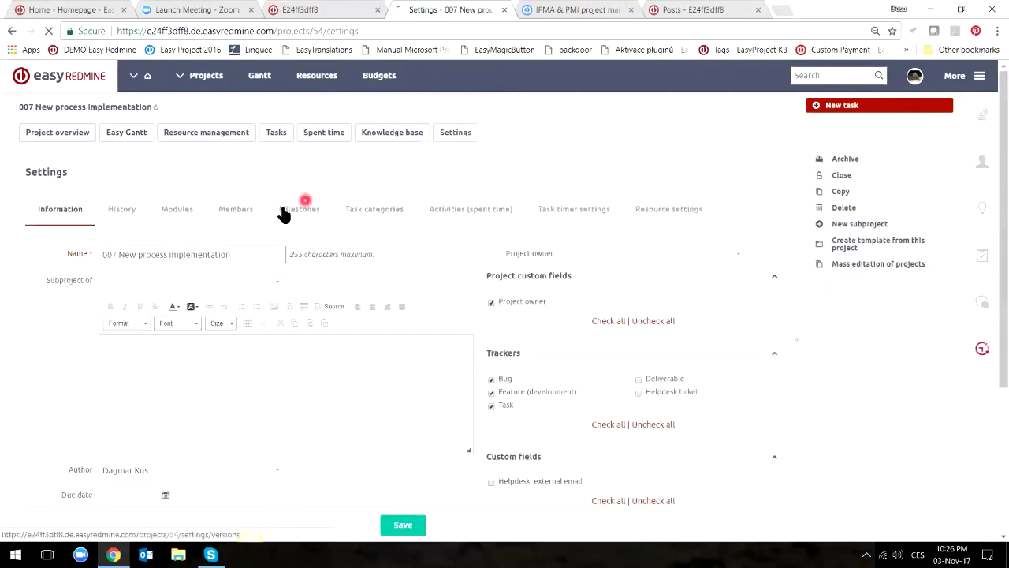
click(179, 212)
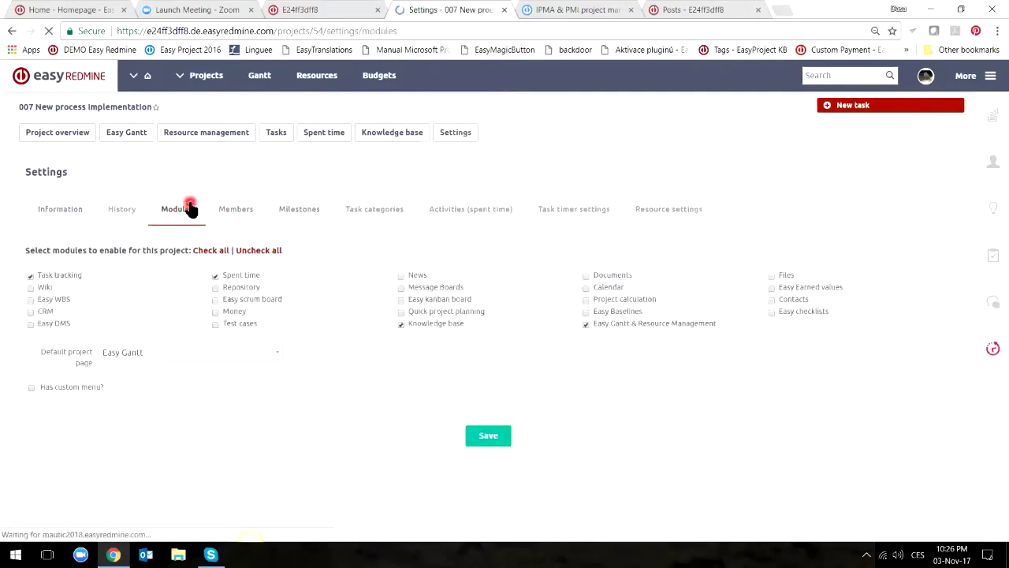
click(399, 322)
click(456, 330)
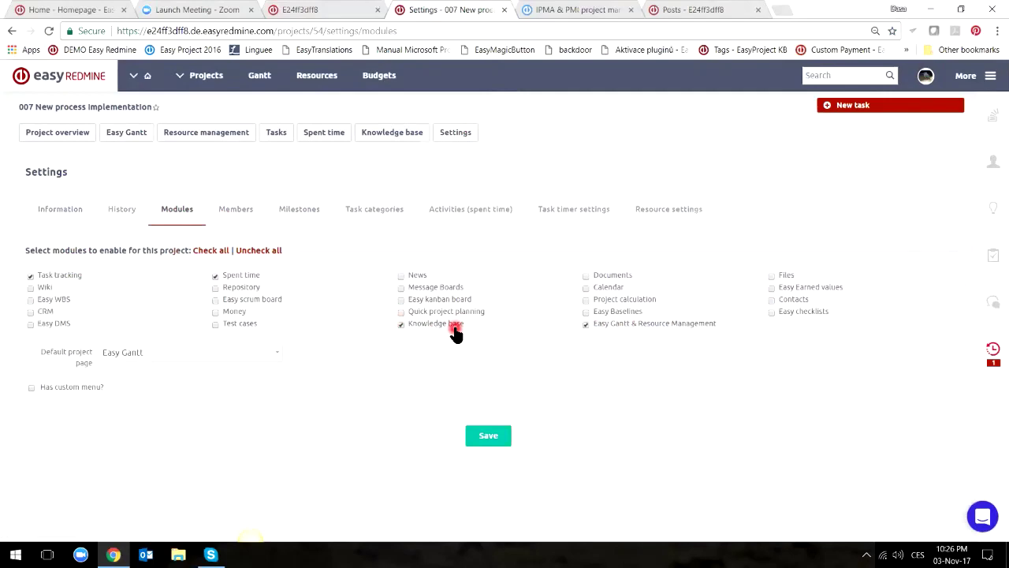
click(382, 121)
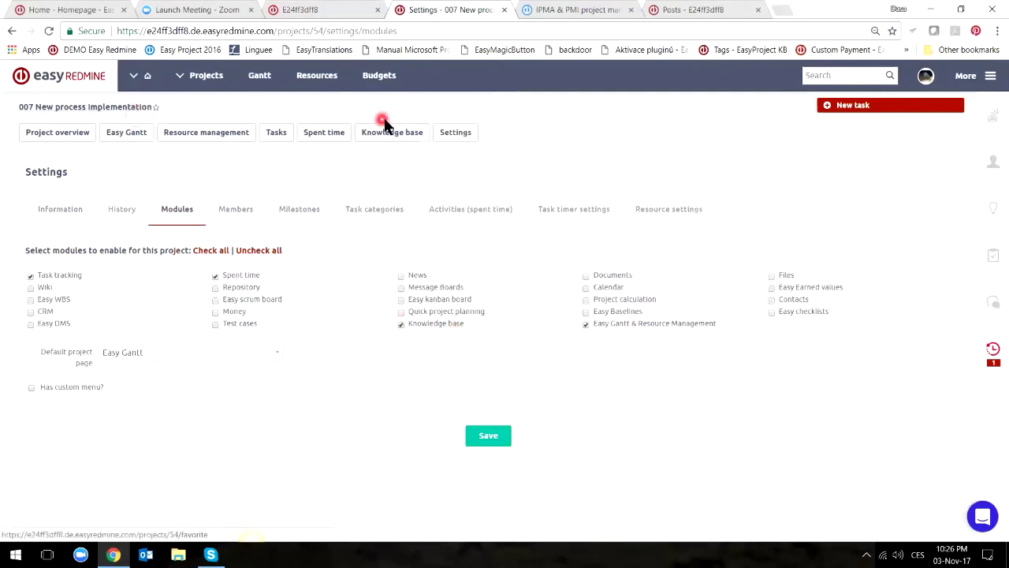
click(390, 136)
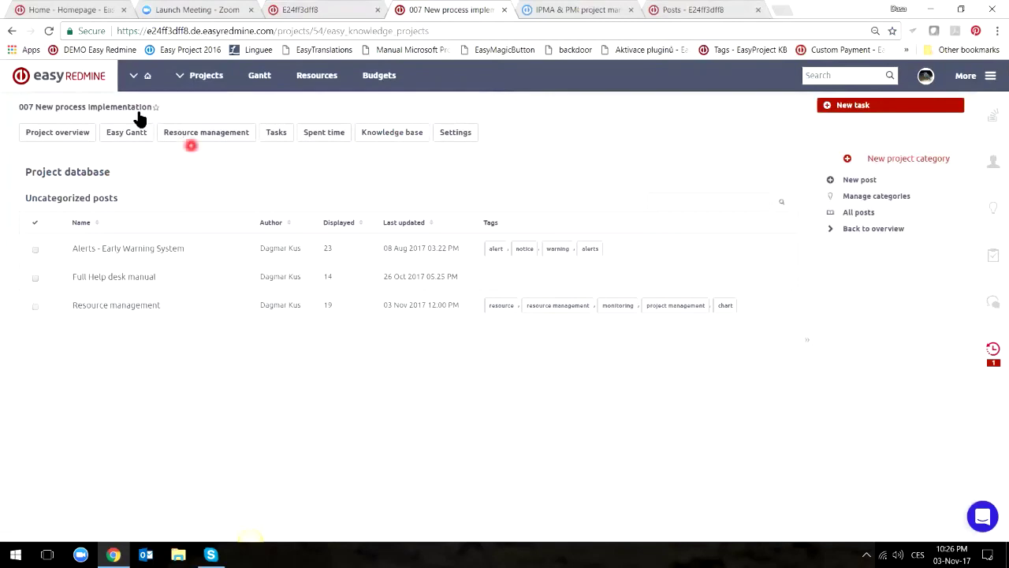
Open the knowledge base sidebar beside the project database and search it for alert.
click(993, 211)
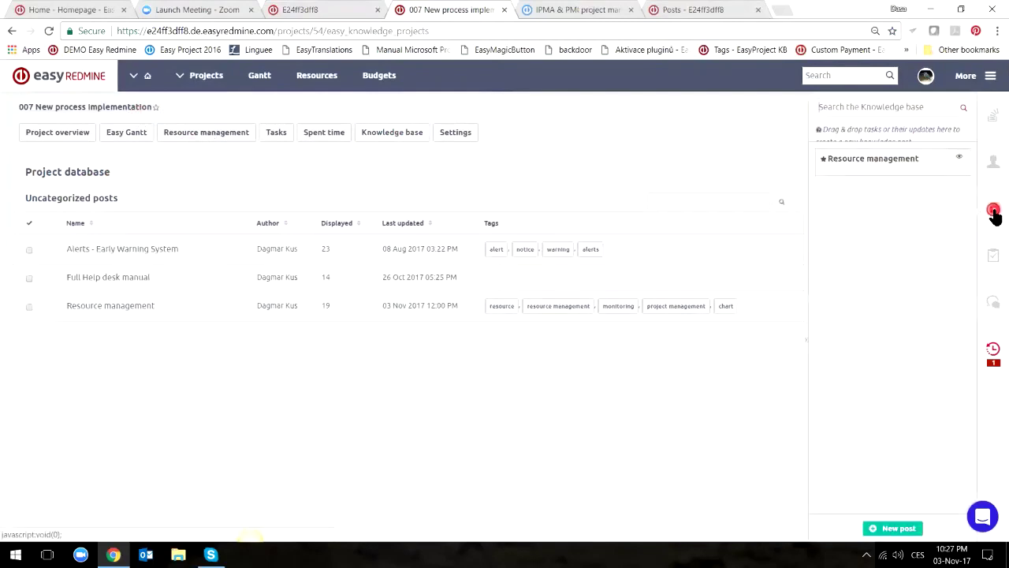
click(890, 162)
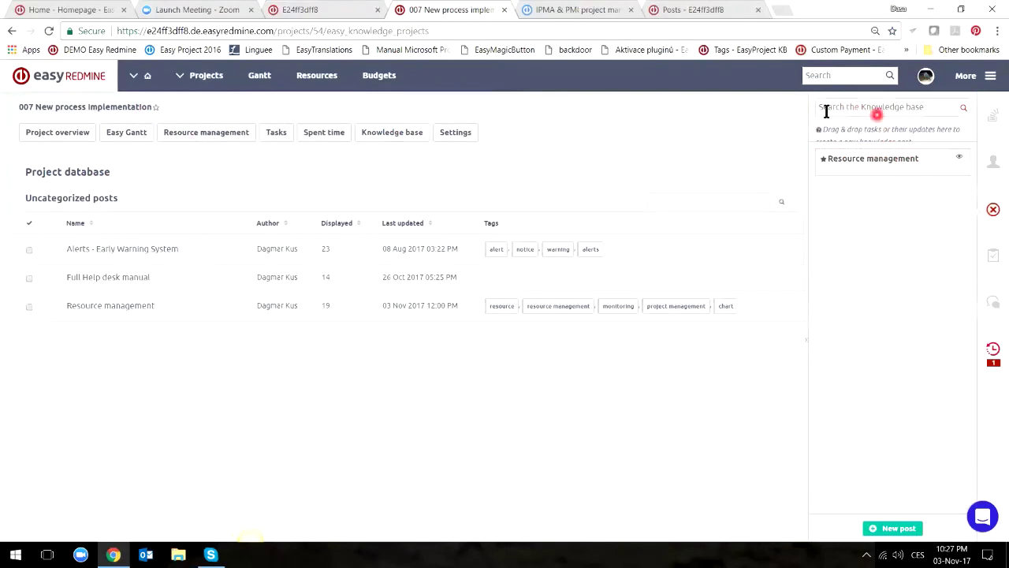
click(876, 113)
text(a)
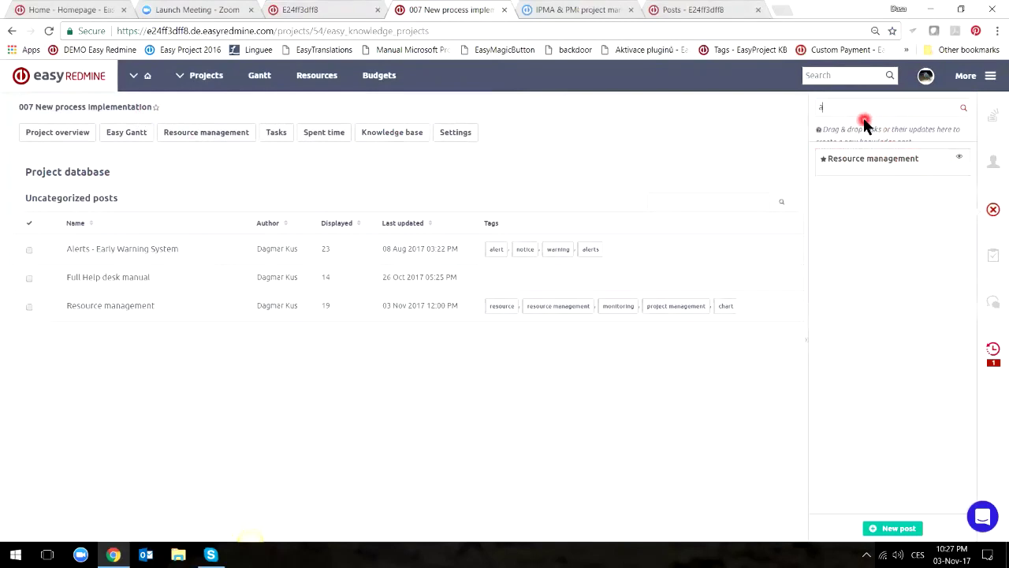
text(lert)
Replace the sidebar search term with chantt.
key(BackSpace)
key(BackSpace)
key(BackSpace)
key(BackSpace)
key(BackSpace)
text(chantt)
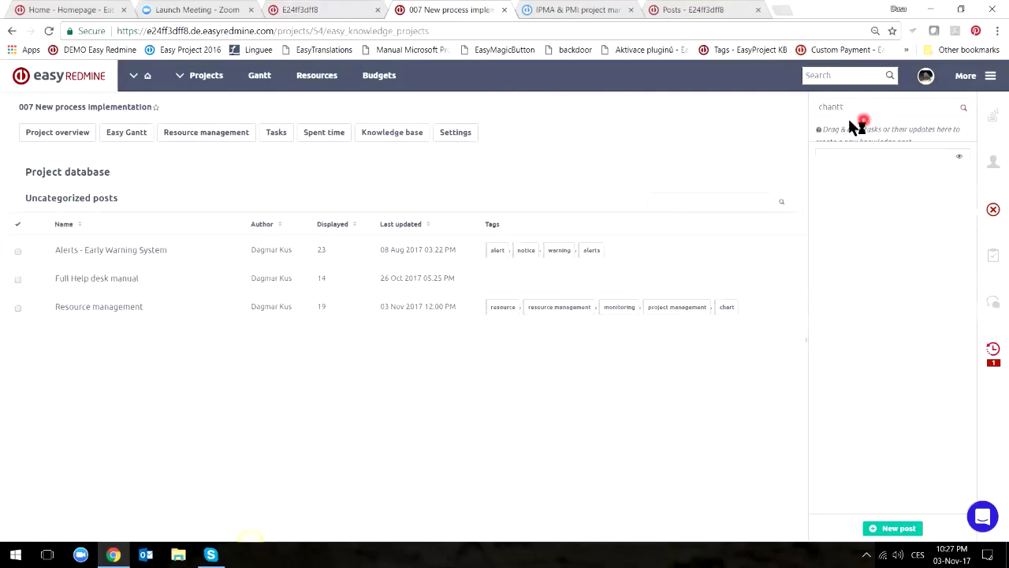
Search the knowledge base sidebar for resource and assign the Gantt chart post to the project database.
click(859, 108)
double_click(859, 107)
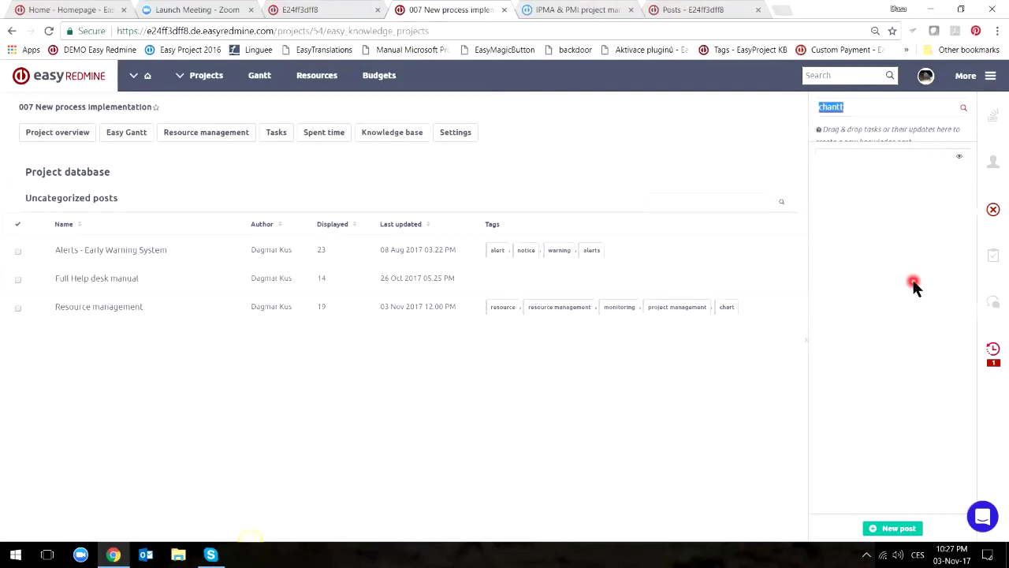
text(resource)
click(841, 180)
click(881, 184)
click(858, 199)
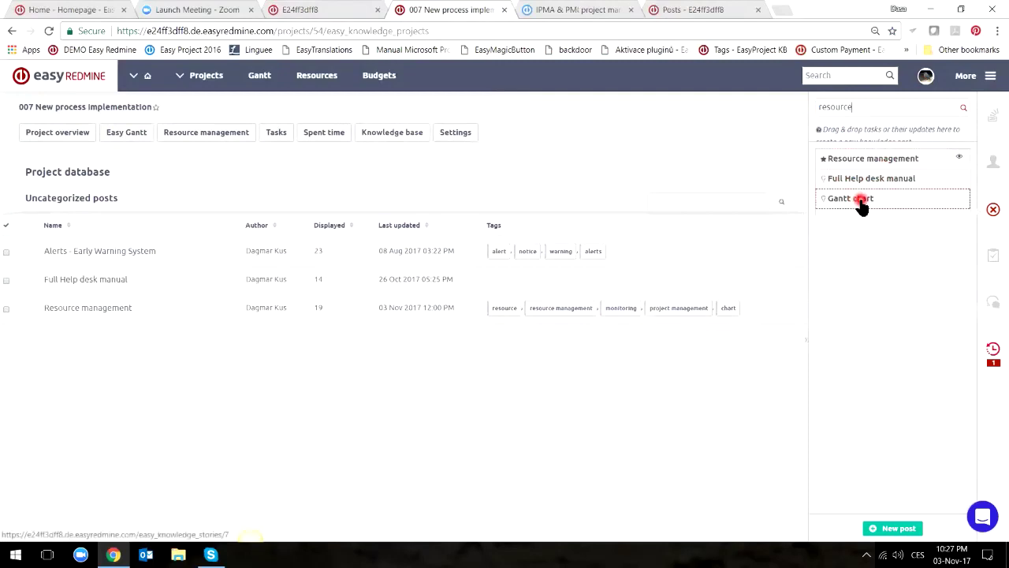
drag(862, 204, 342, 168)
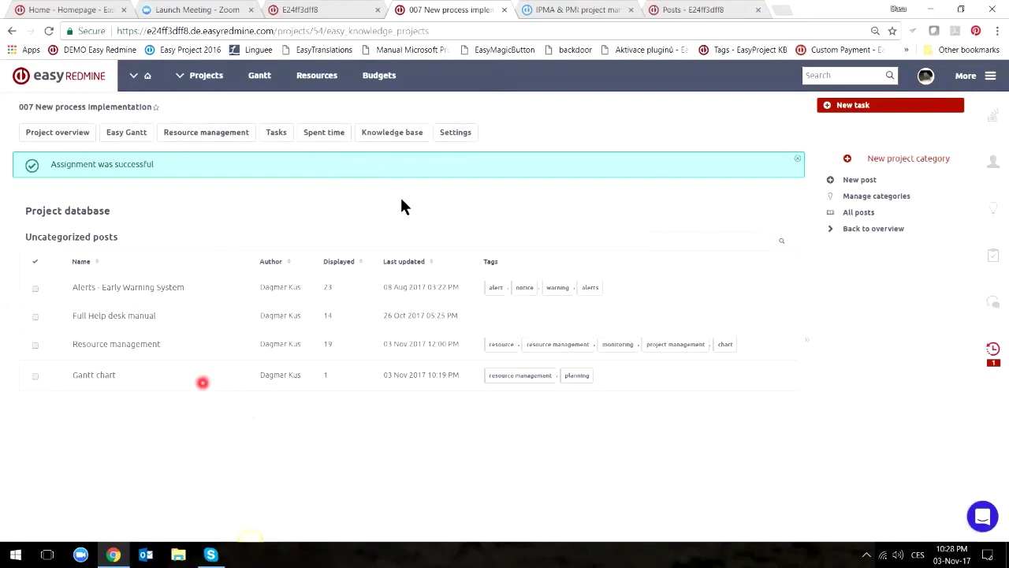
Open the project's Large feature A task and assign the Resource management post to it from the knowledge base sidebar.
click(280, 139)
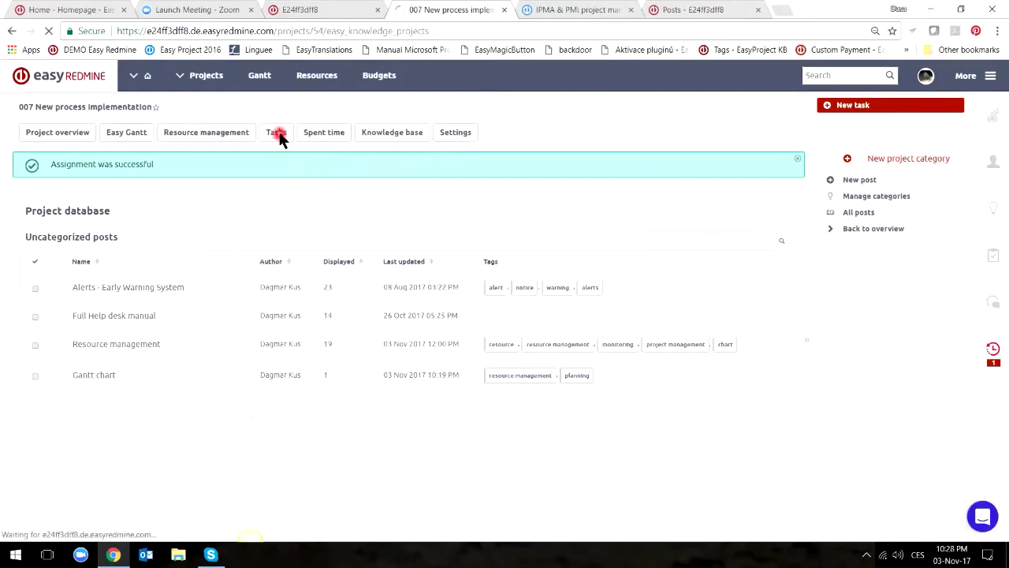
click(121, 235)
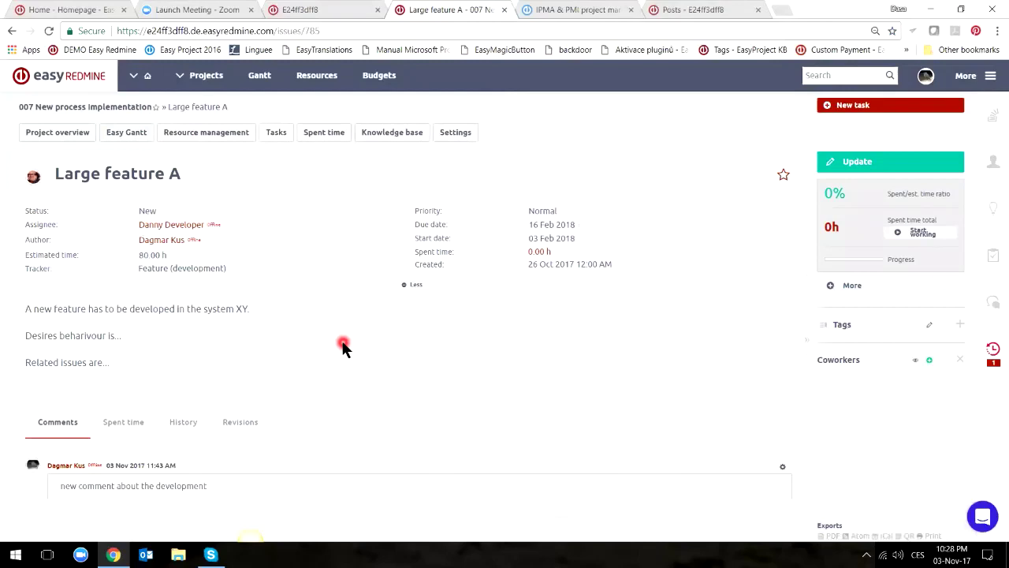
click(994, 208)
click(887, 161)
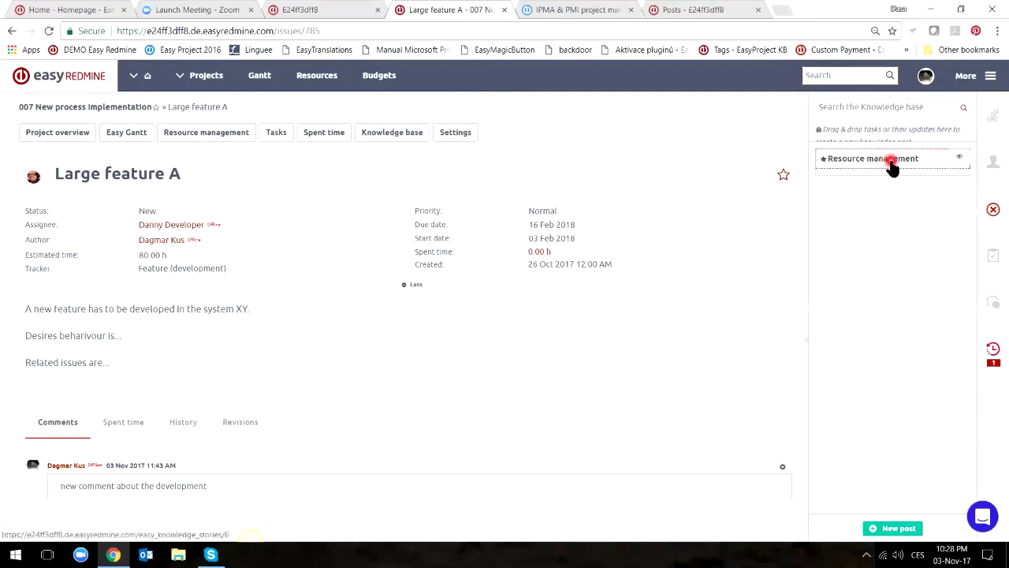
drag(891, 168, 439, 478)
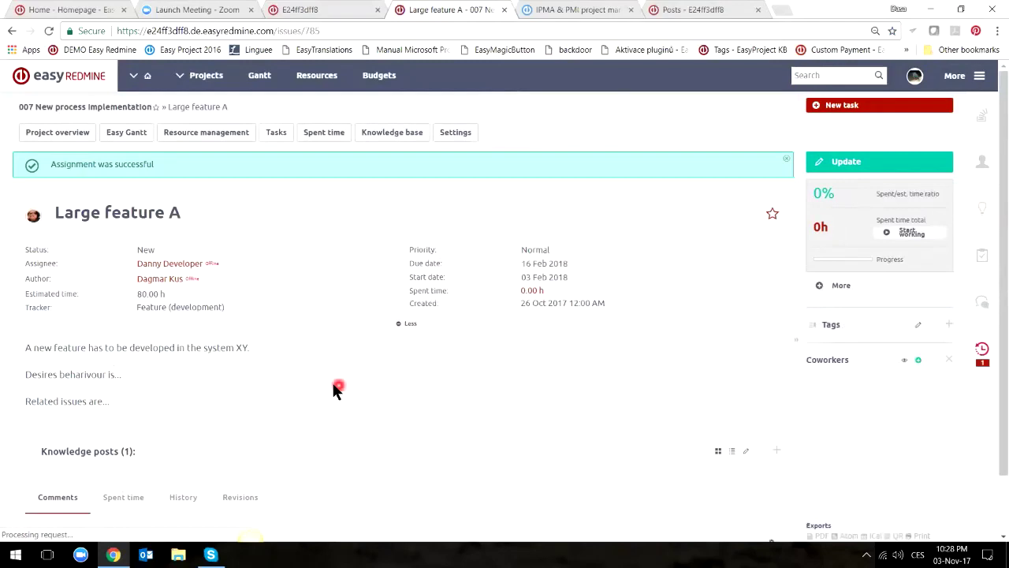
Expand the task's knowledge posts section and examine the details and tags of the assigned Resource management post.
scroll(332, 382, down, 1)
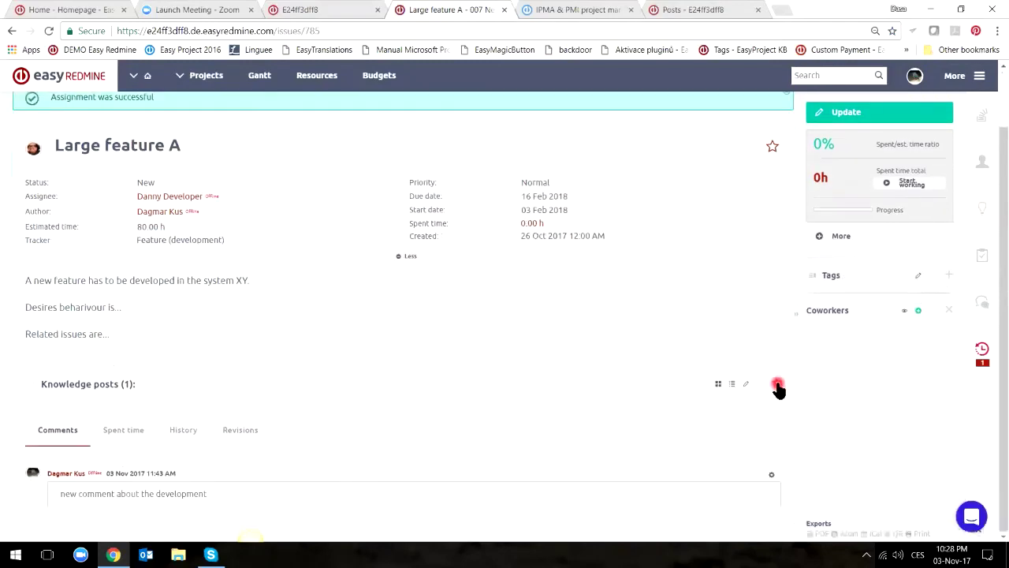
click(778, 385)
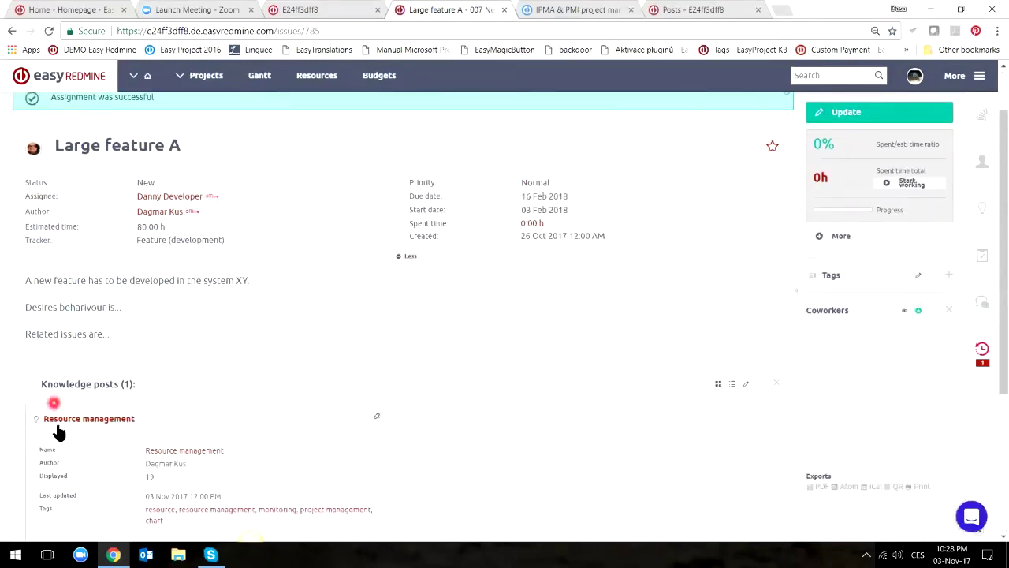
scroll(315, 364, down, 1)
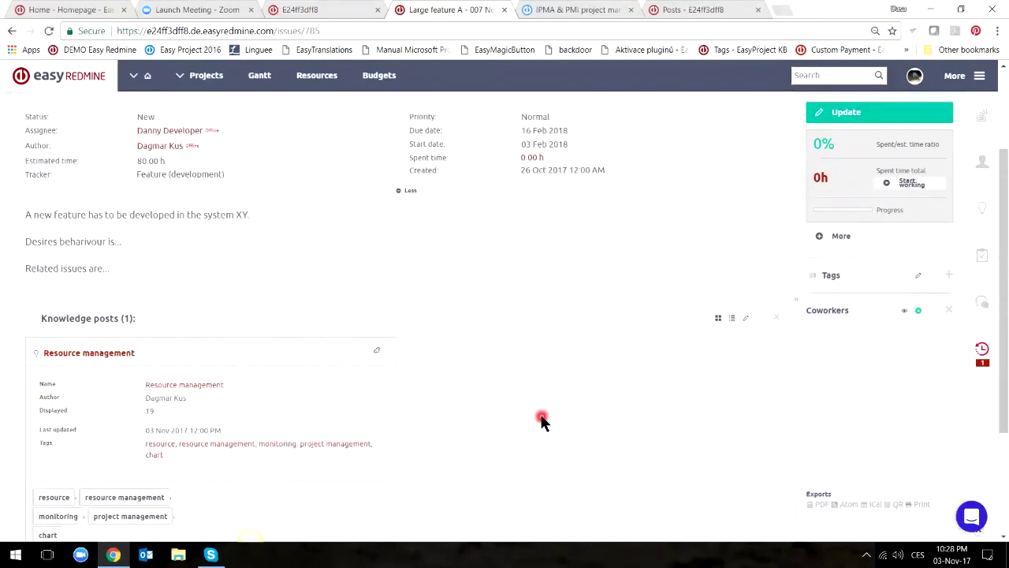
scroll(542, 418, up, 1)
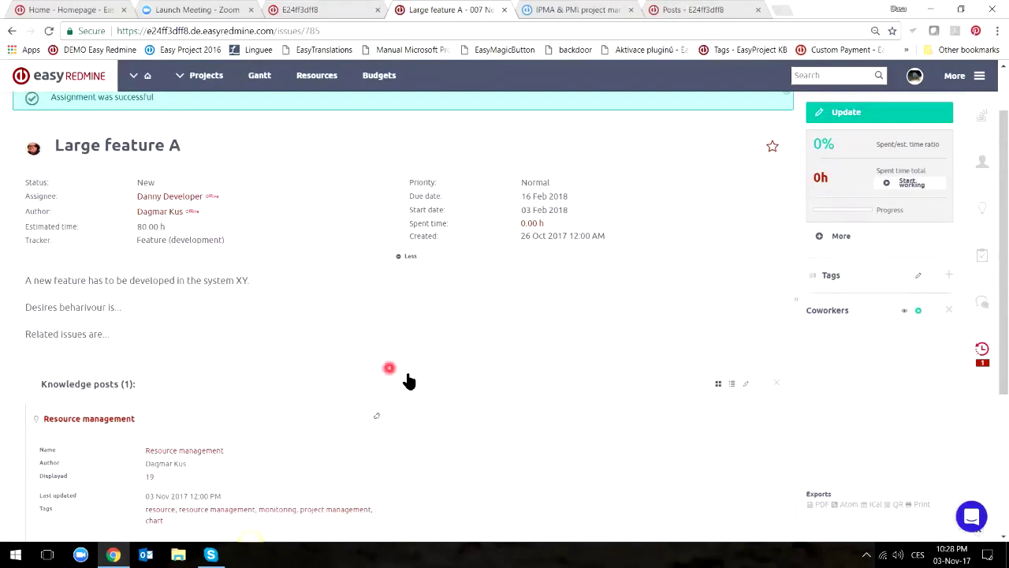
scroll(480, 401, down, 2)
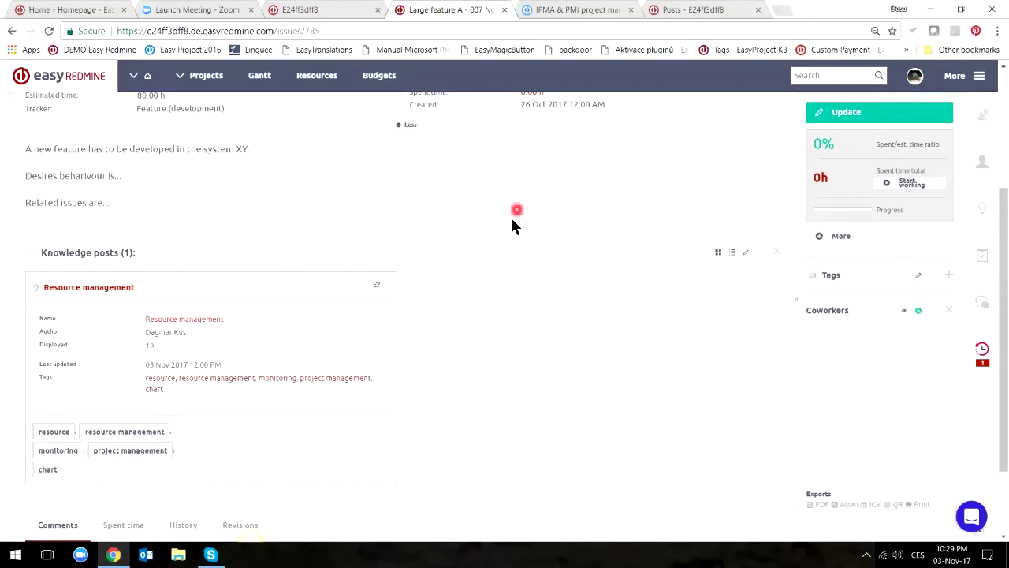
scroll(516, 313, down, 1)
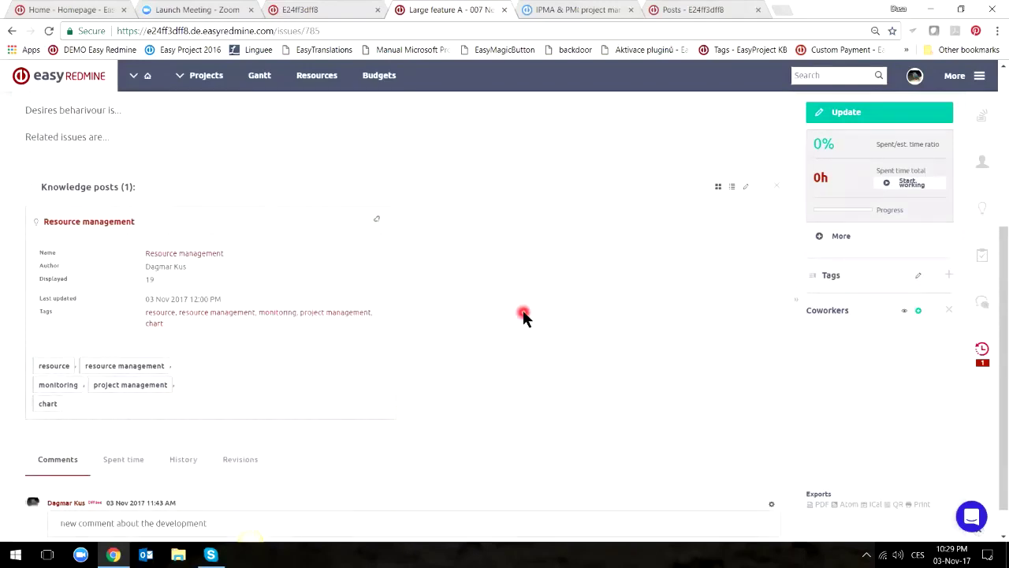
scroll(523, 316, up, 1)
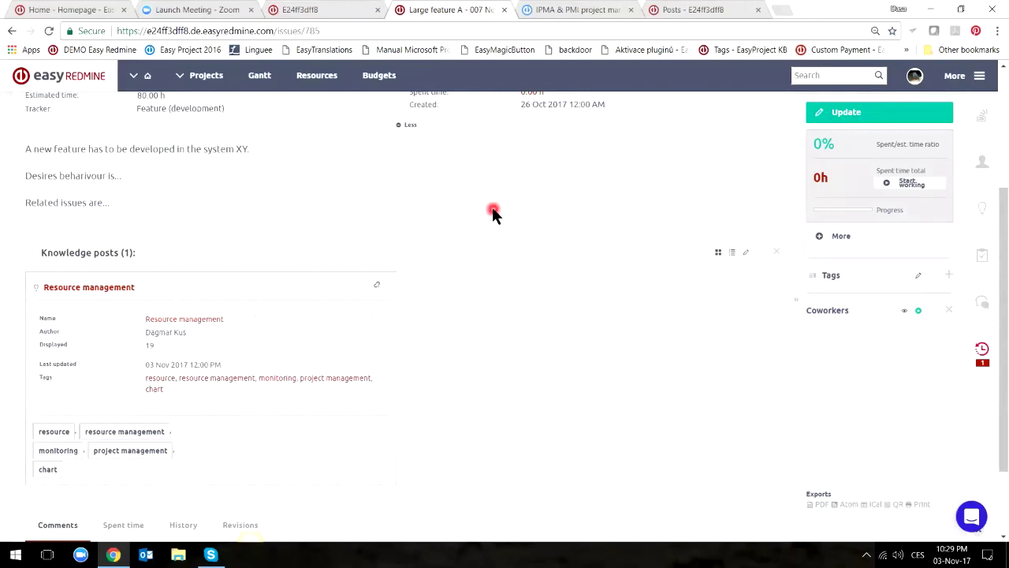
scroll(442, 182, up, 3)
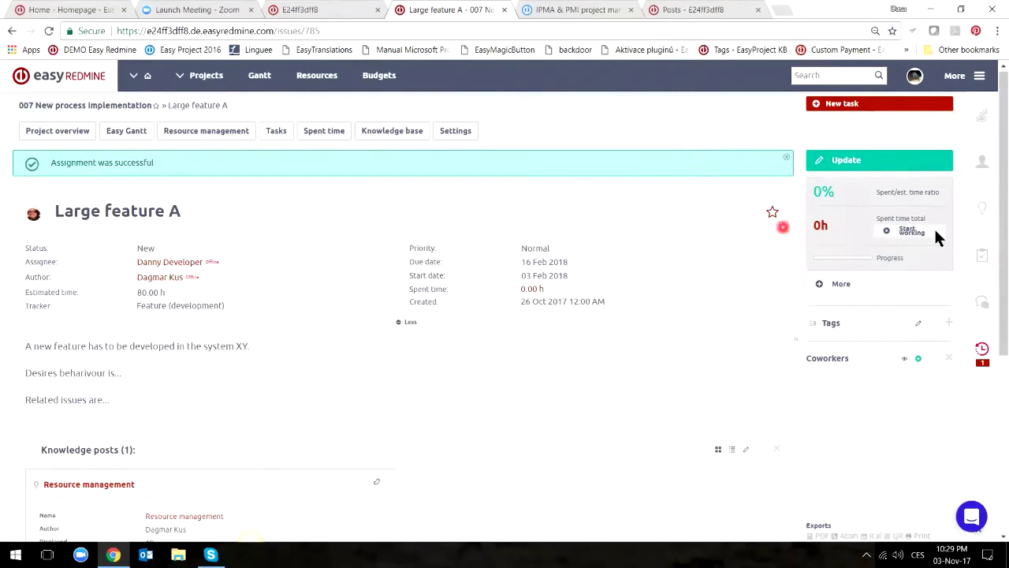
Save the Large feature A task as a knowledge post related to Full Help desk manual, filed under My tips how to solve issues.
click(821, 288)
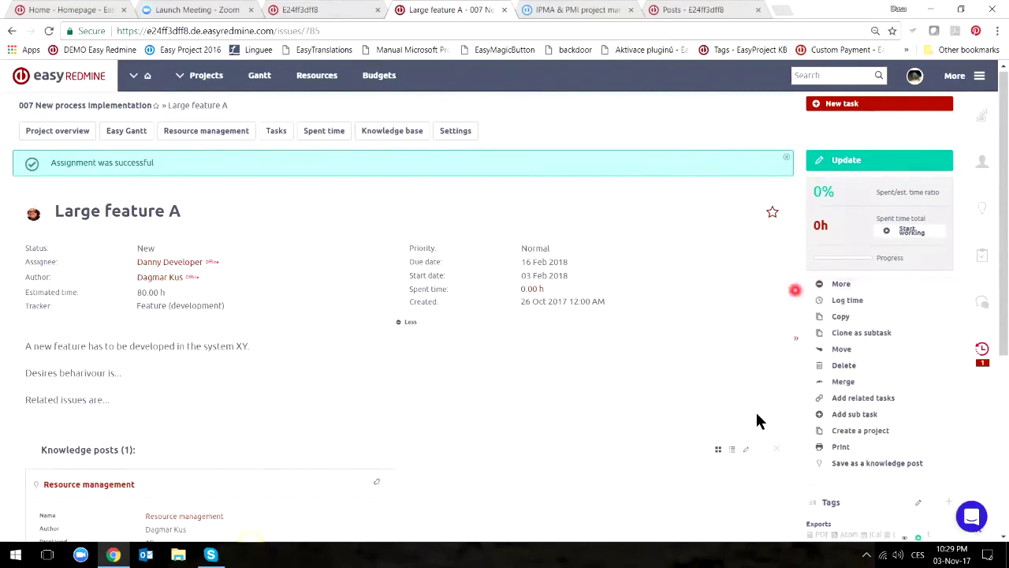
click(897, 465)
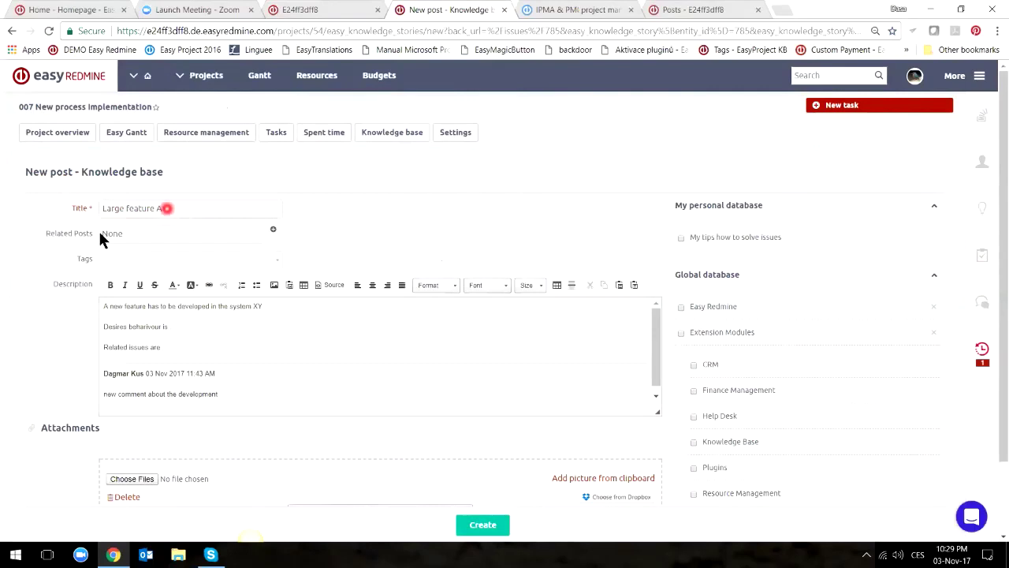
click(150, 237)
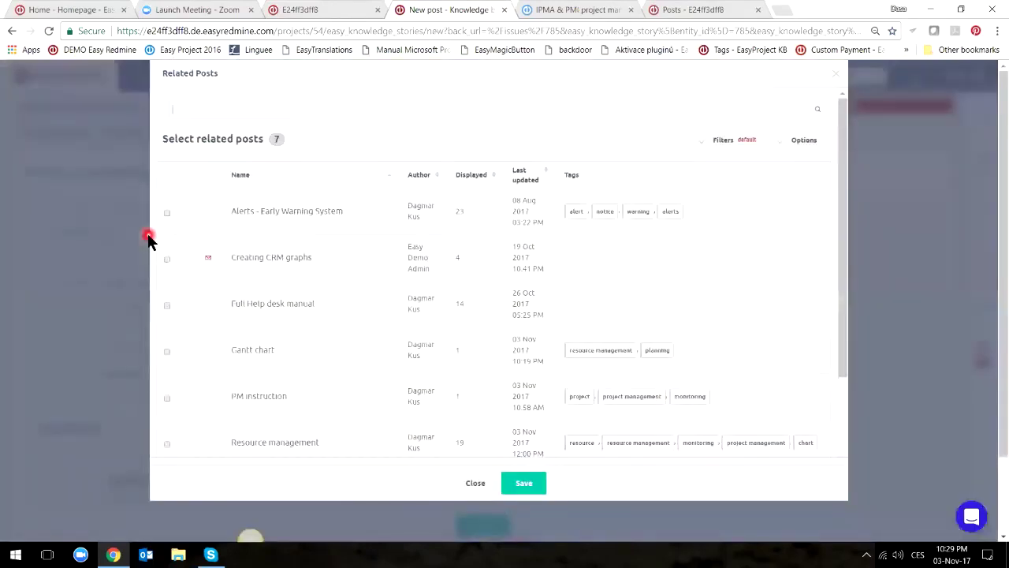
click(166, 307)
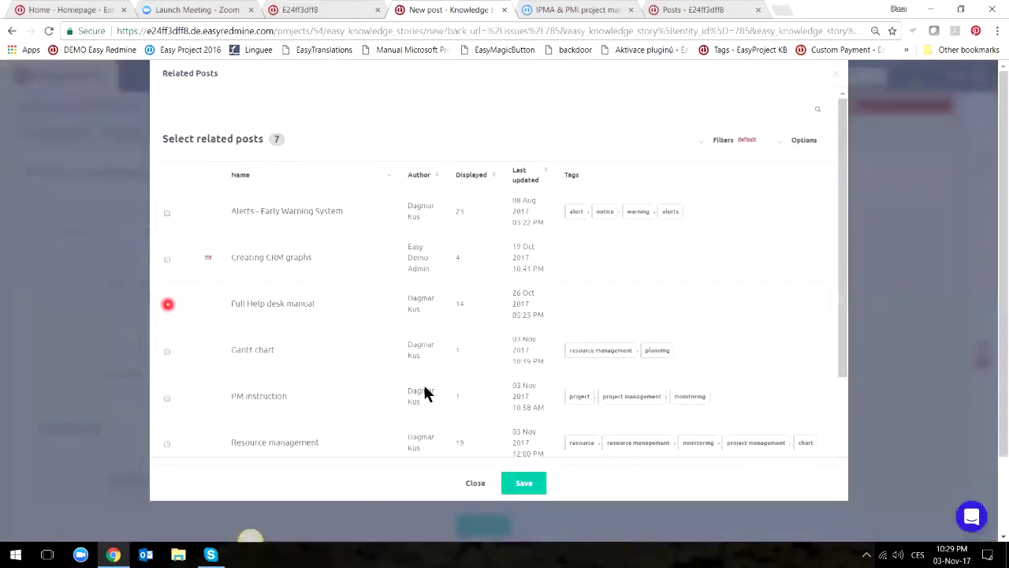
click(539, 483)
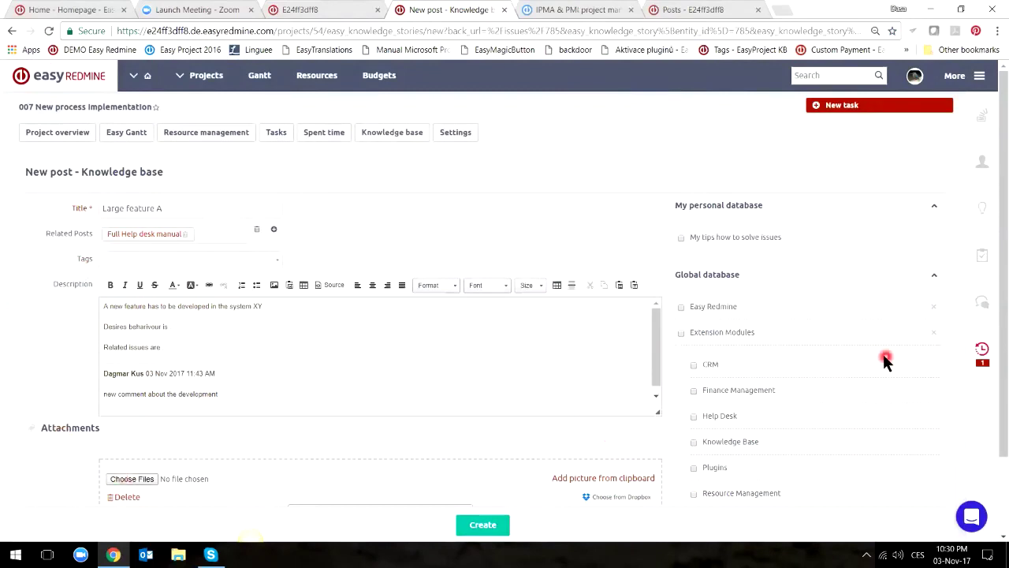
click(681, 238)
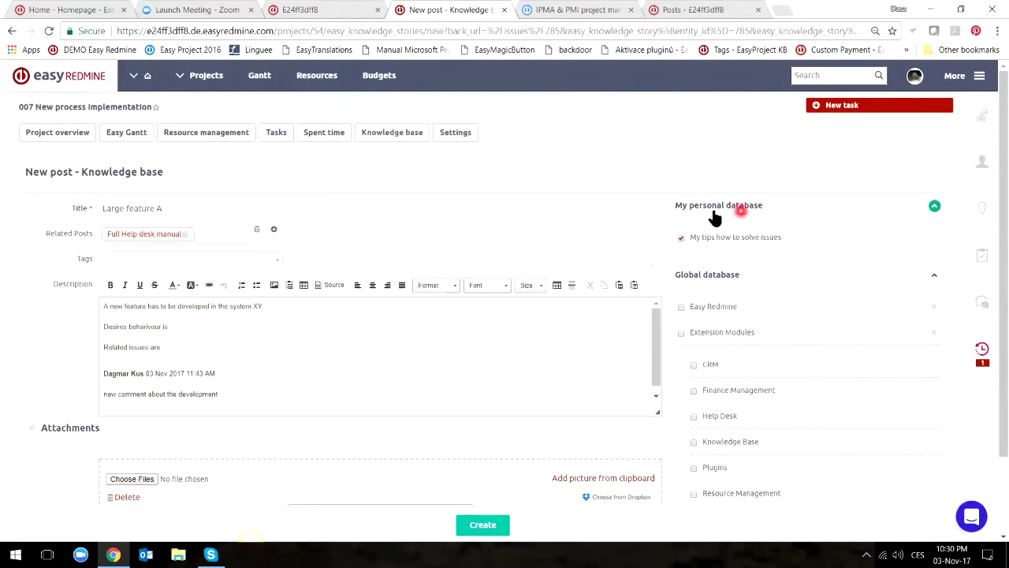
click(505, 522)
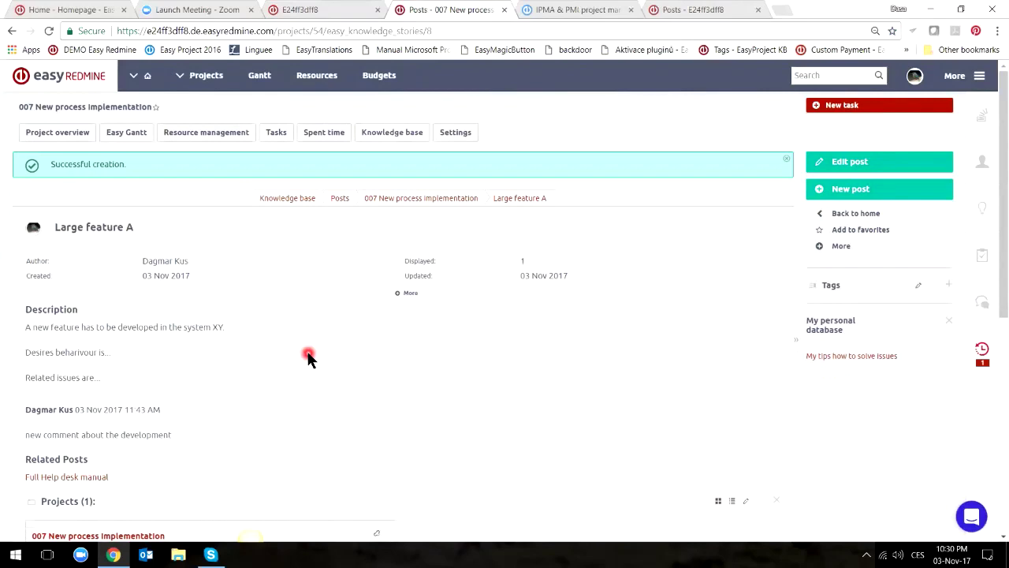
click(786, 160)
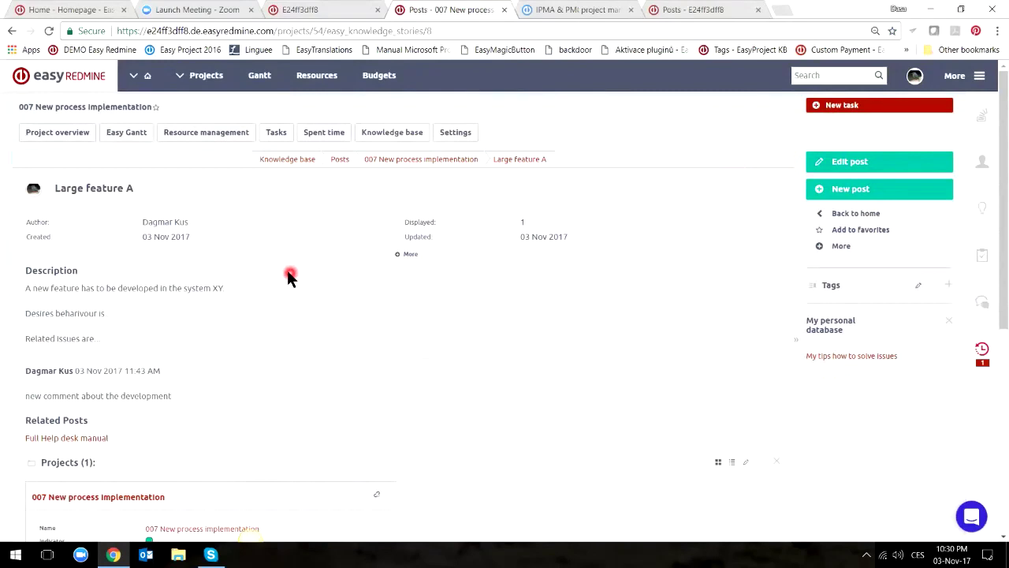
Return to the Large feature A task through the project's task list and examine its assigned knowledge posts.
click(278, 133)
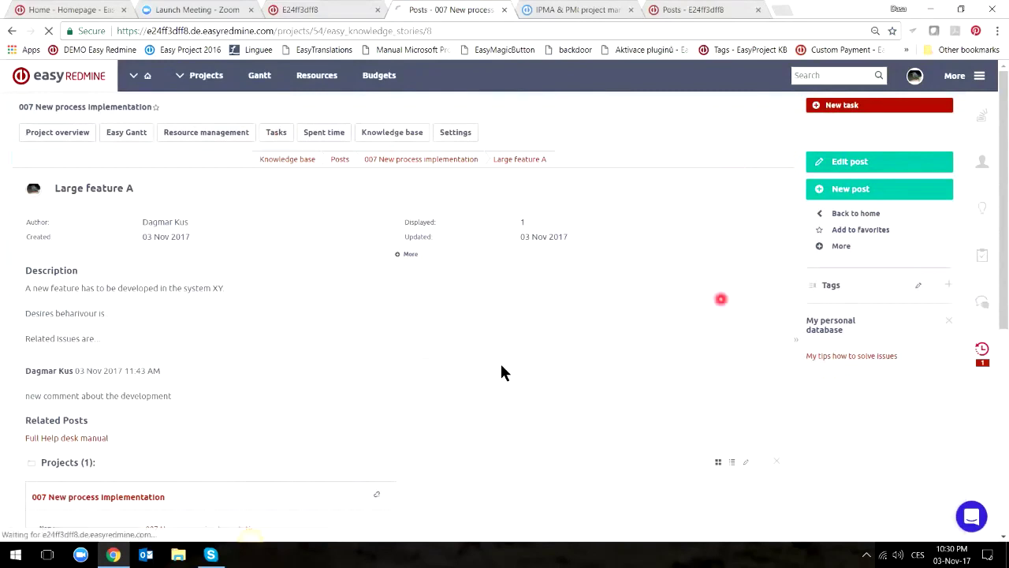
click(419, 275)
scroll(350, 327, down, 2)
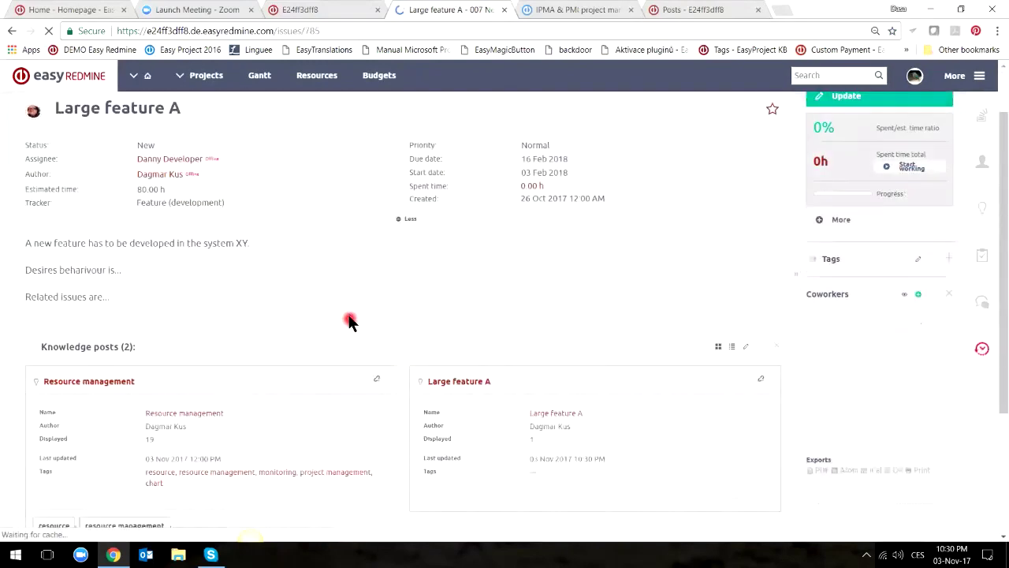
scroll(347, 306, down, 1)
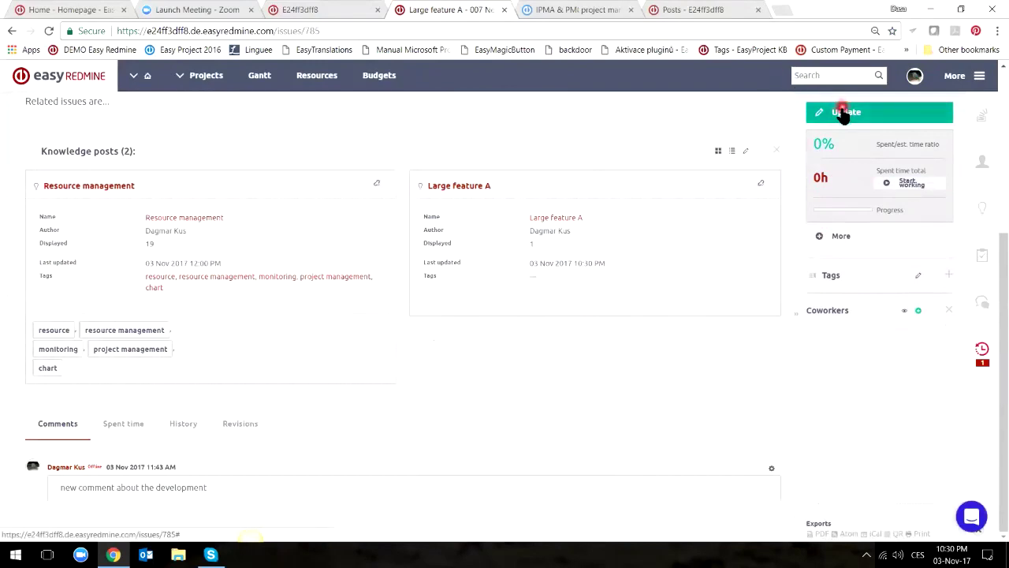
Update the Large feature A task with the comment "important information".
click(876, 120)
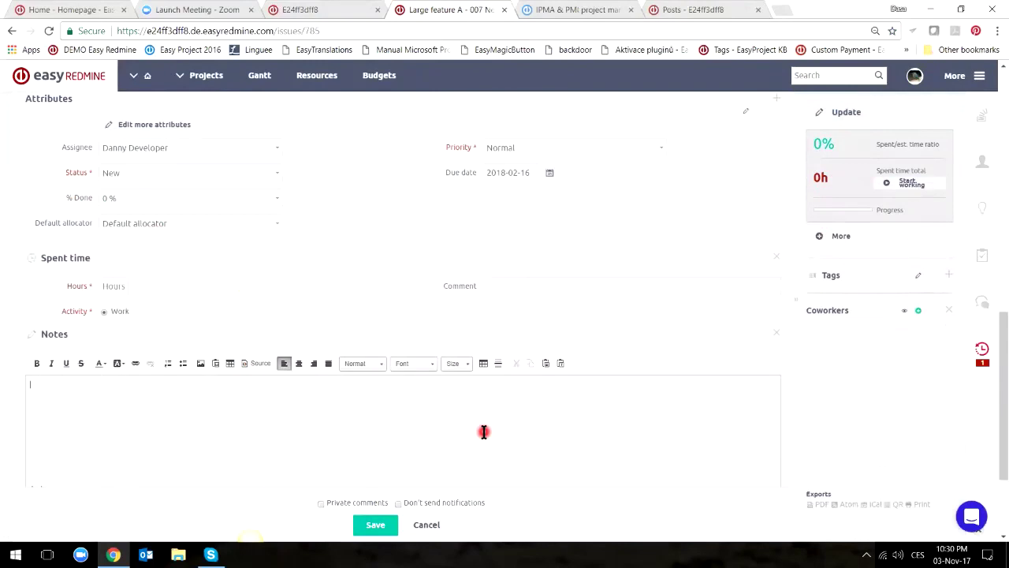
text(important information)
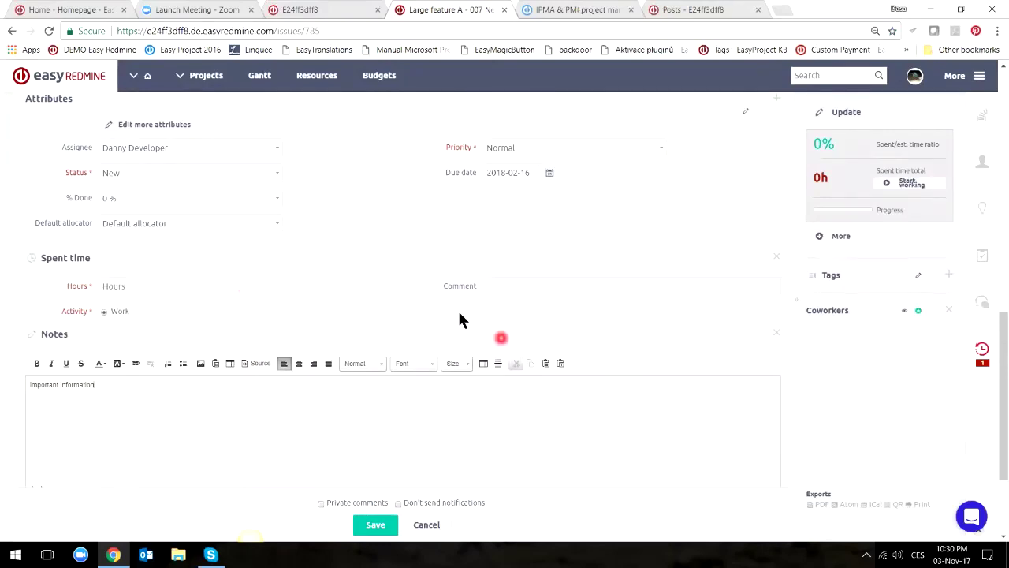
click(387, 523)
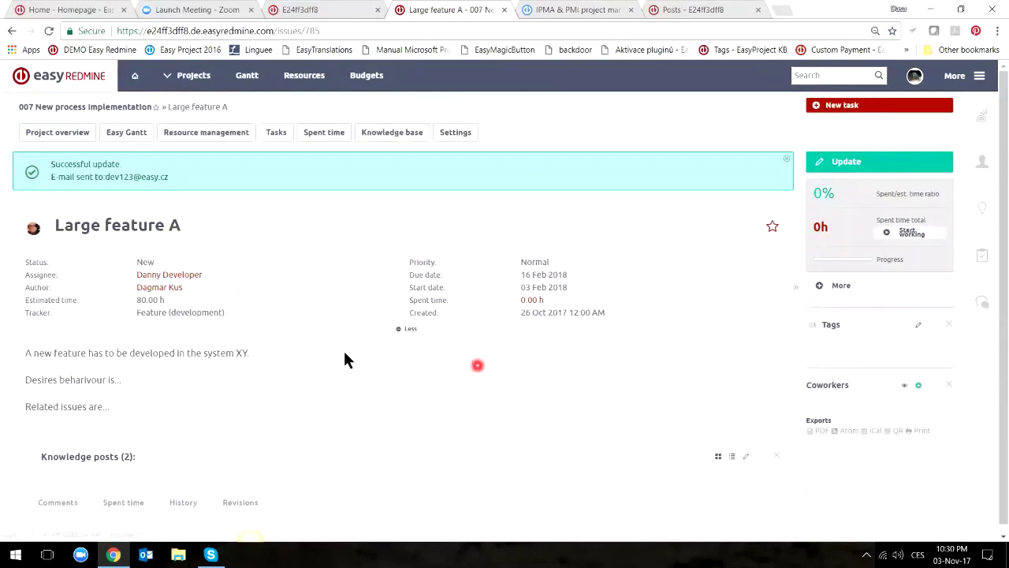
Save the "important information" comment as a knowledge post in the My tips how to solve issues category.
scroll(347, 357, down, 4)
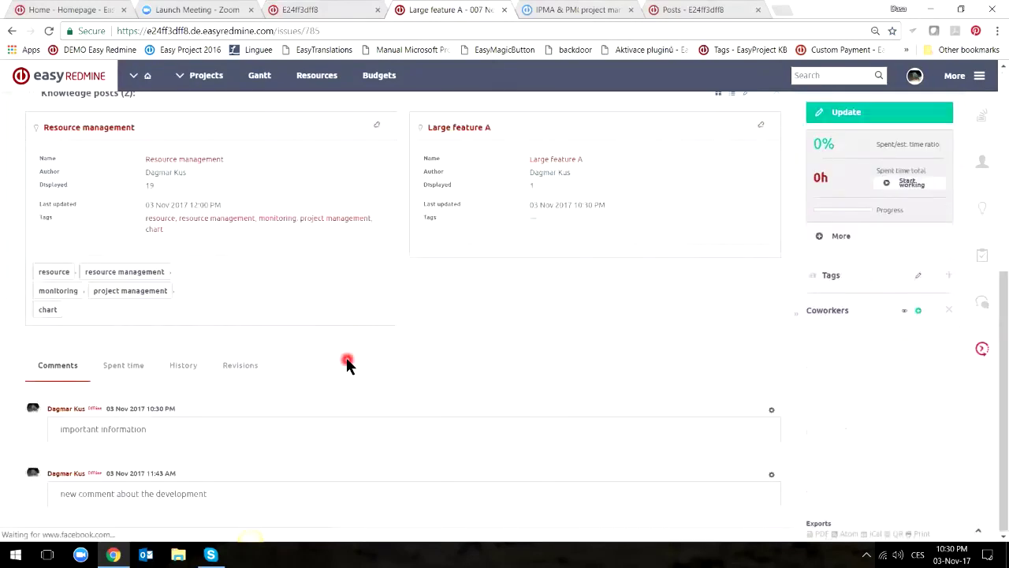
click(776, 411)
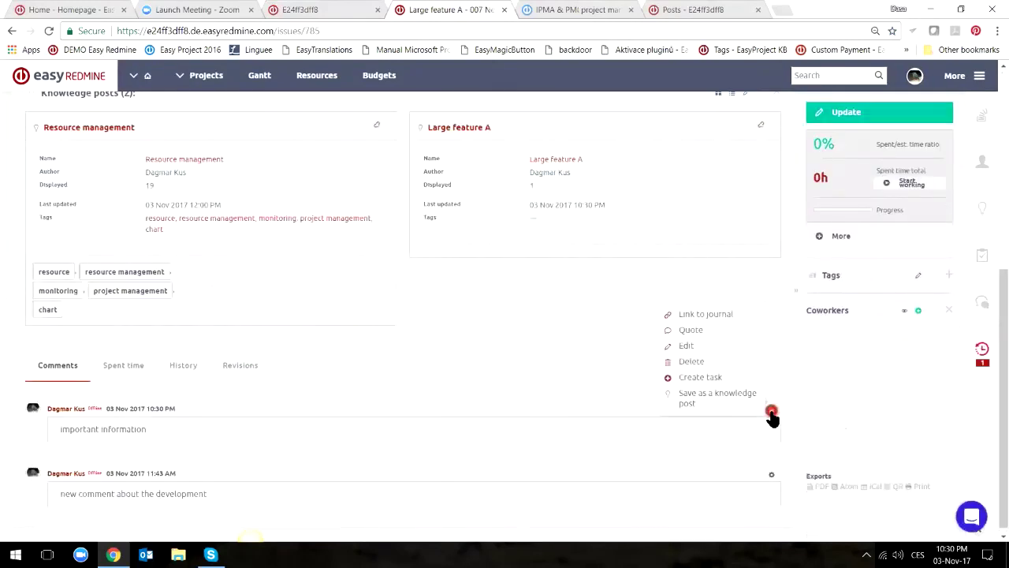
click(692, 402)
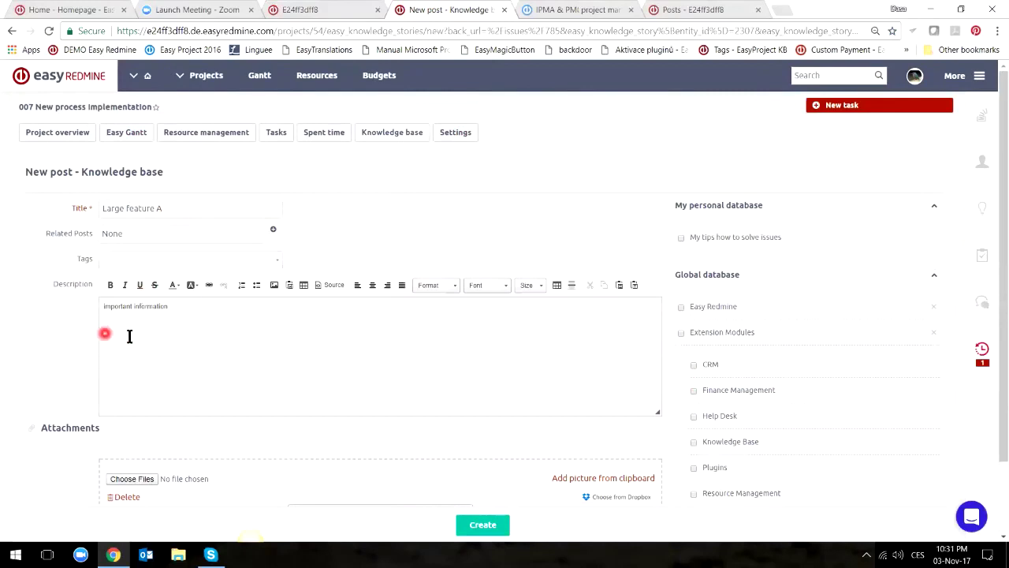
click(693, 239)
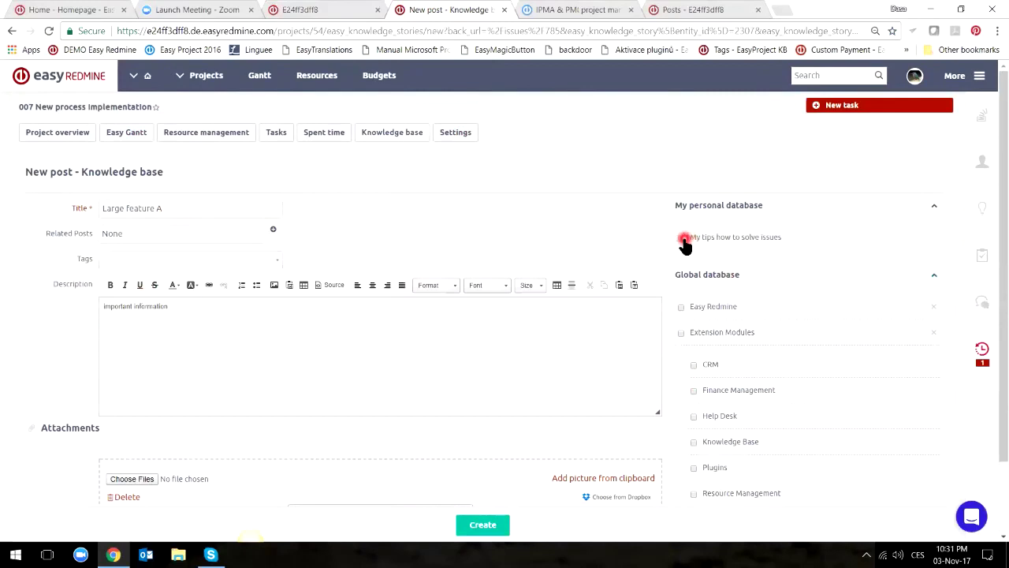
click(480, 528)
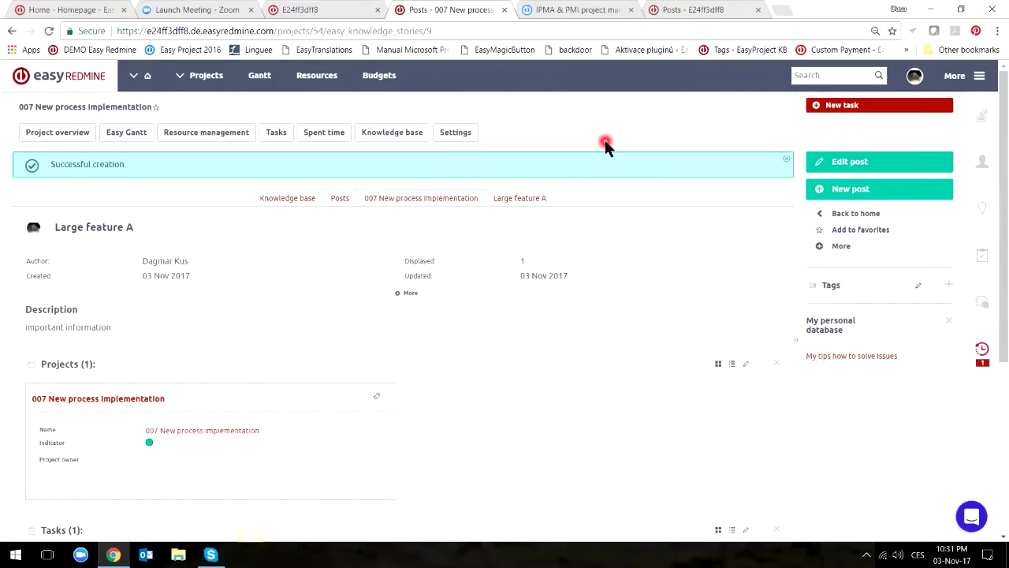
Open the knowledge base overview, review the most recent posts and collapse the 10 most recent list.
click(980, 82)
mouse_move(878, 423)
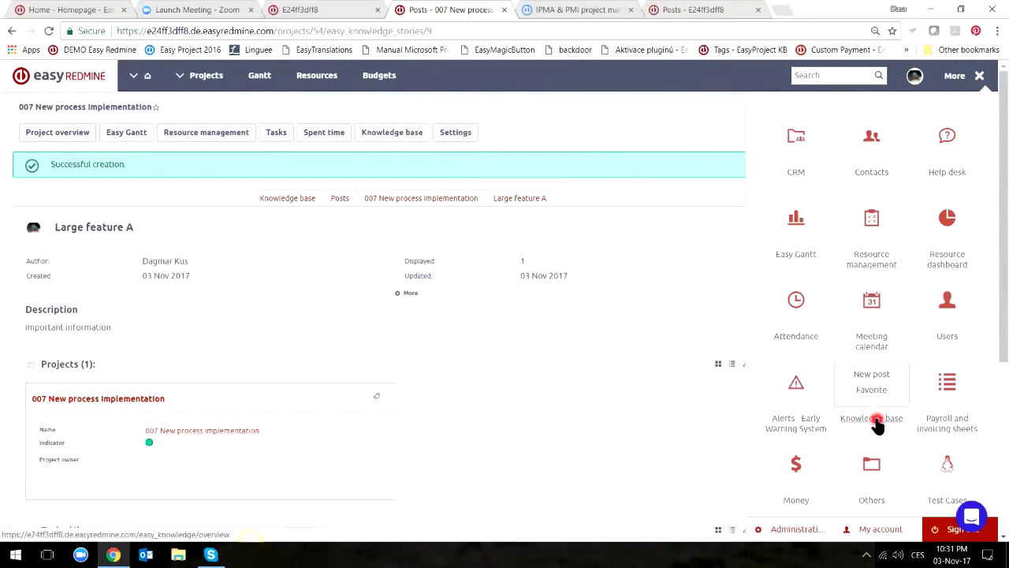
click(878, 423)
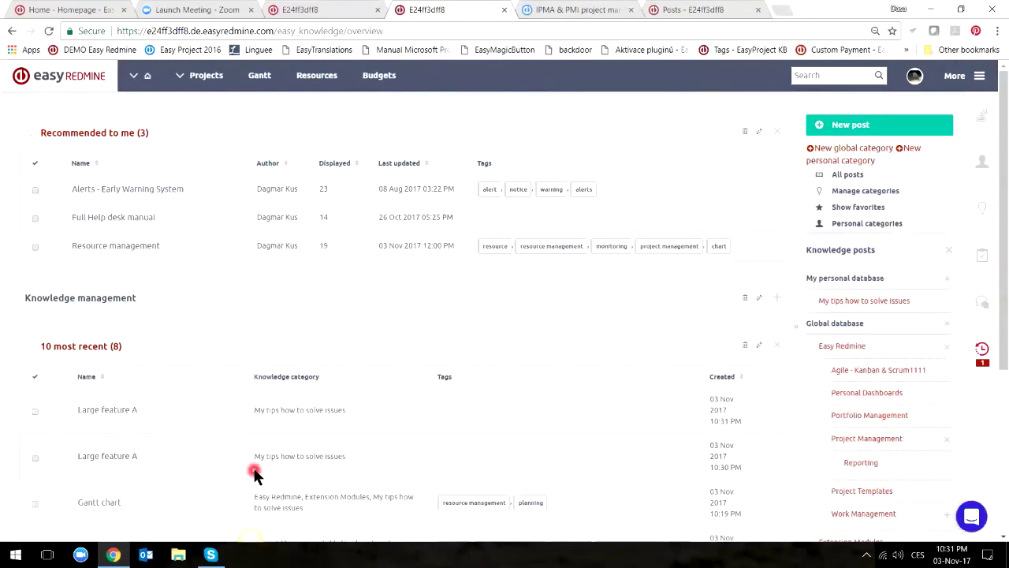
scroll(319, 426, down, 3)
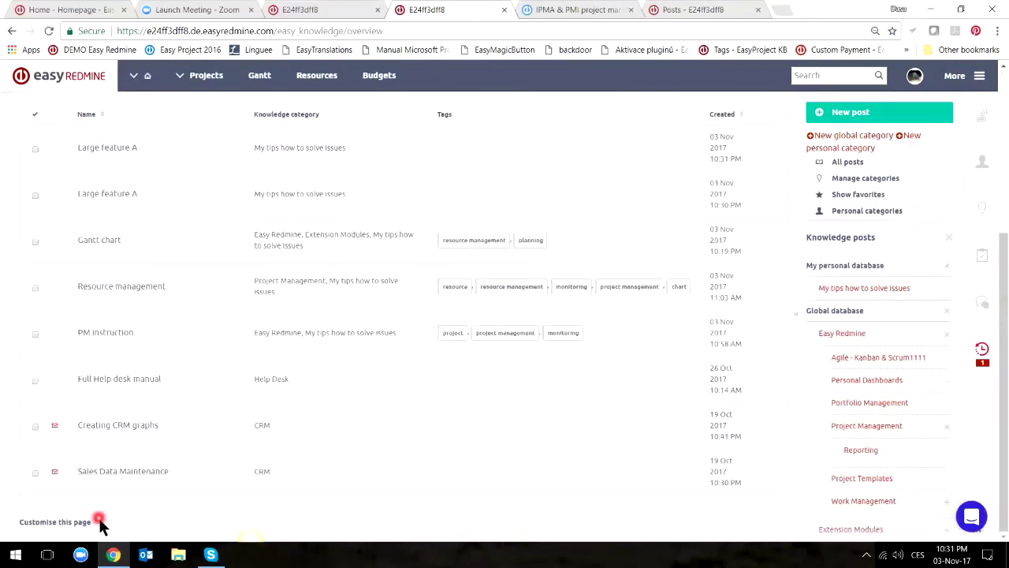
scroll(405, 334, up, 3)
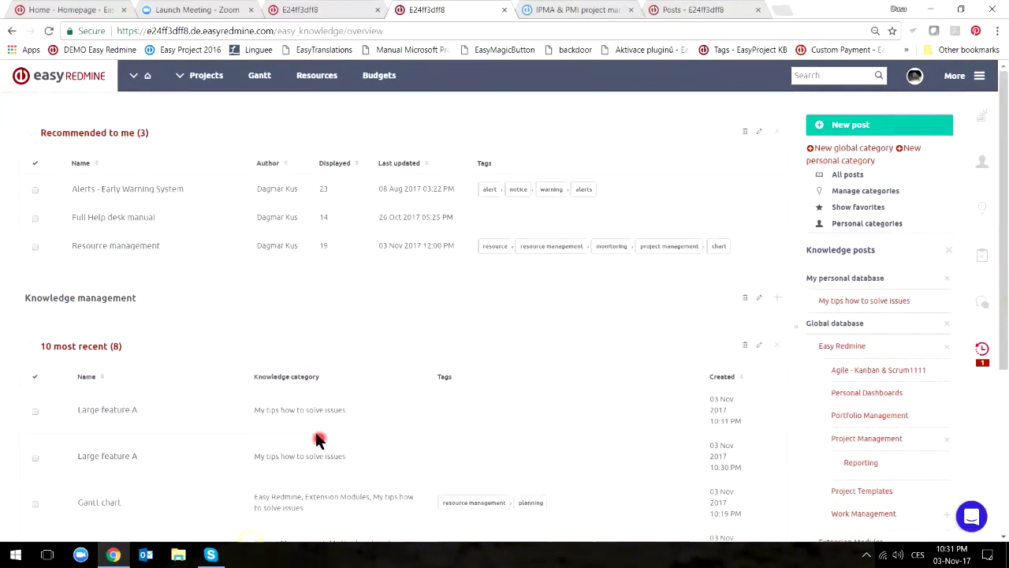
click(778, 347)
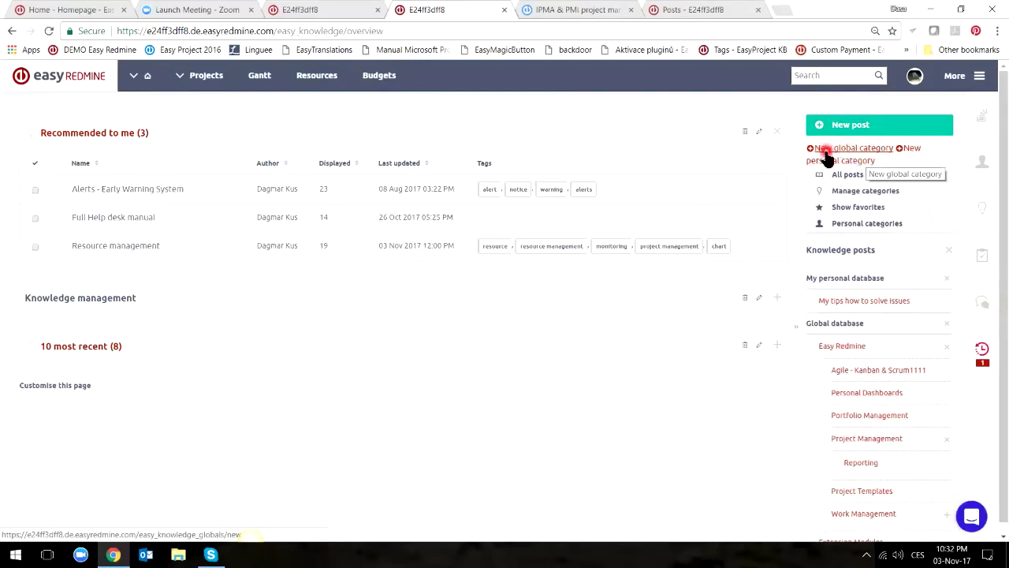
Check the list of all knowledge posts and the knowledge base sidebar on the overview page.
click(852, 176)
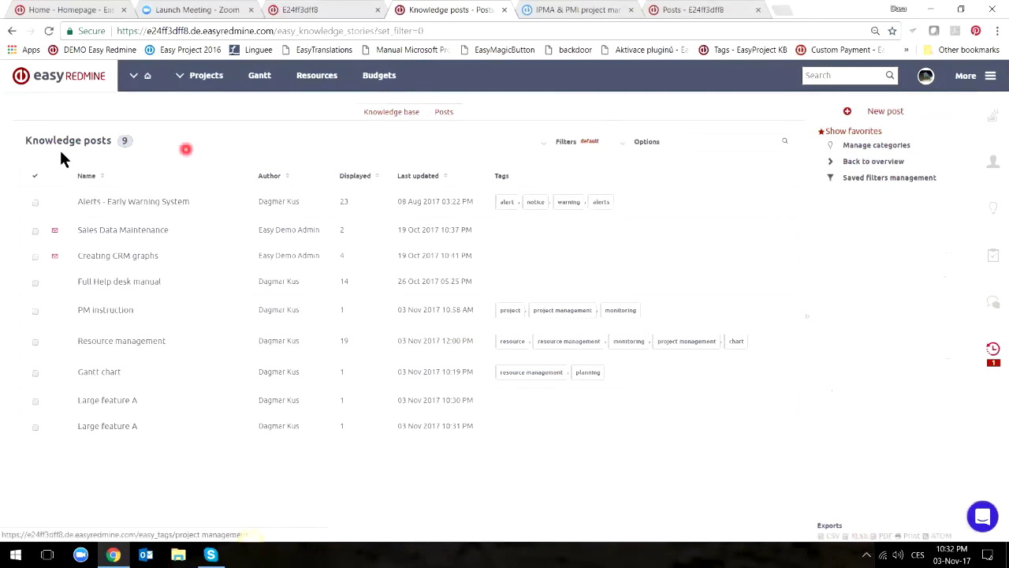
click(912, 164)
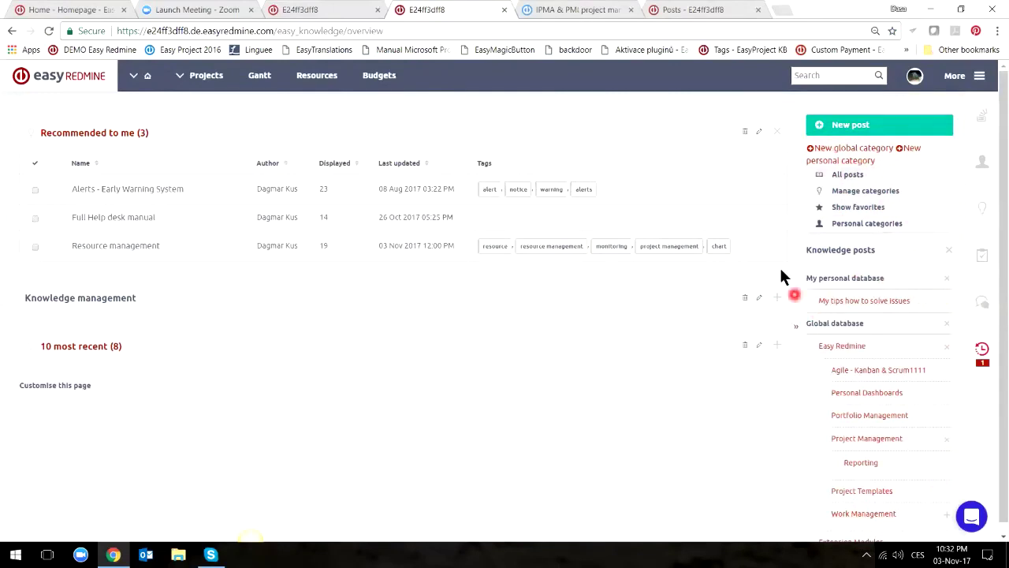
click(983, 215)
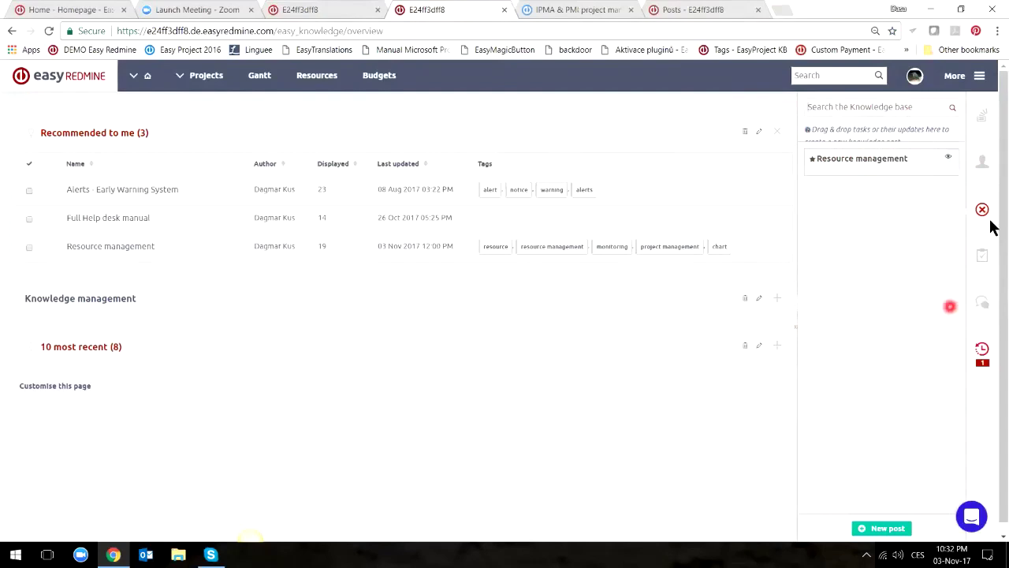
Open the knowledge base of the 007 New process implementation project to view its project database.
click(207, 79)
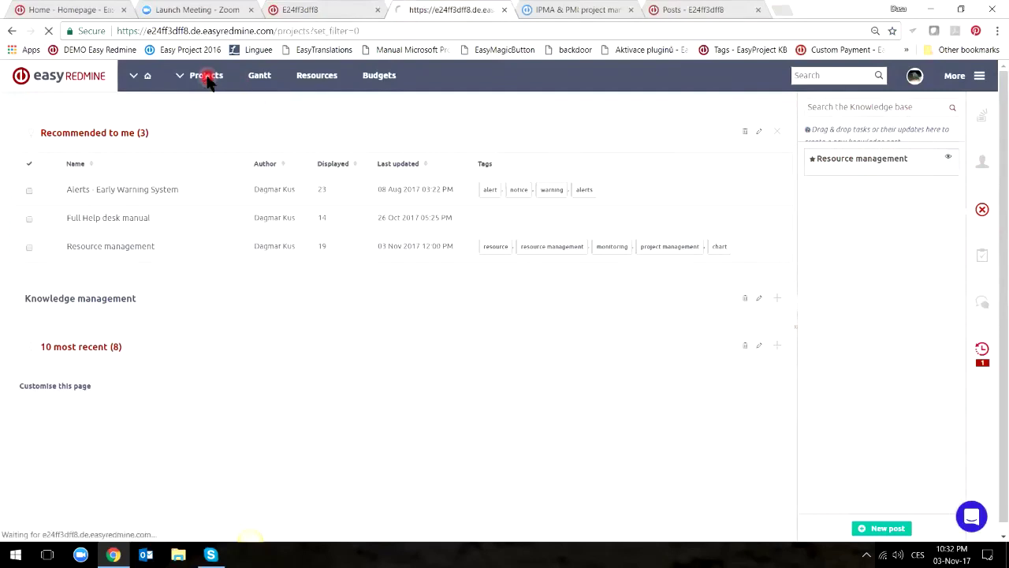
click(153, 180)
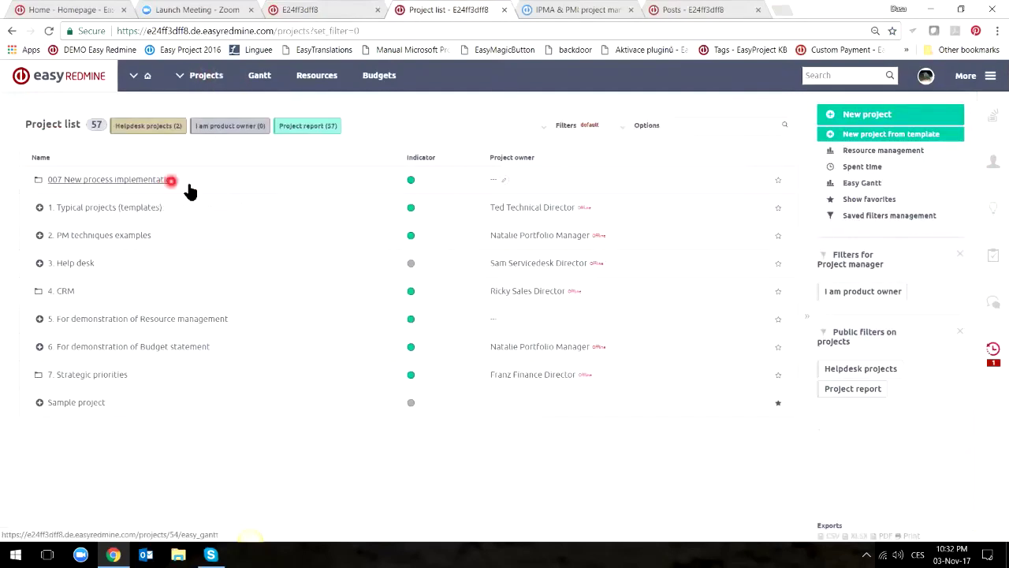
click(389, 132)
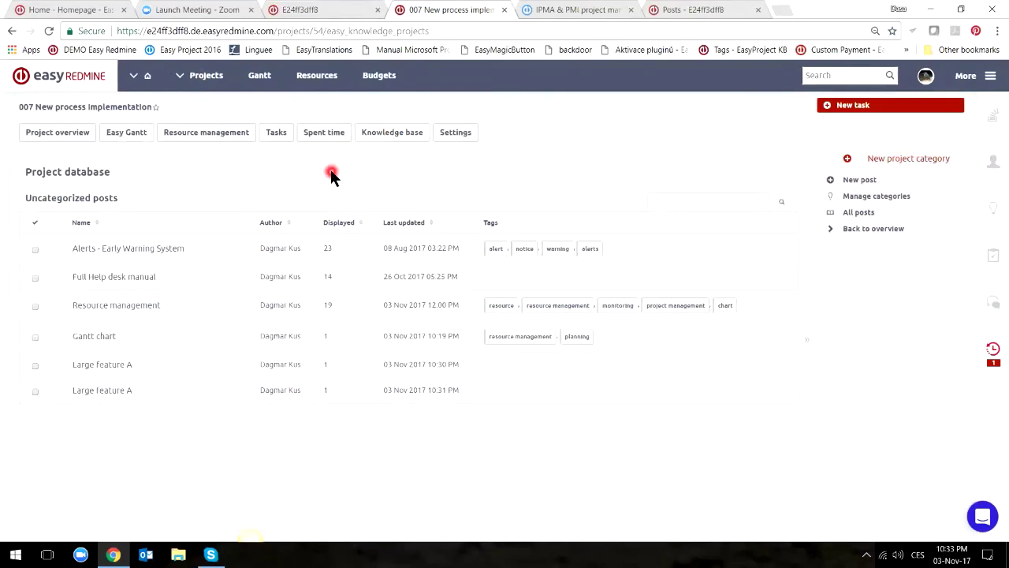
Open the project's Large feature A task and examine its knowledge posts and comments.
click(276, 133)
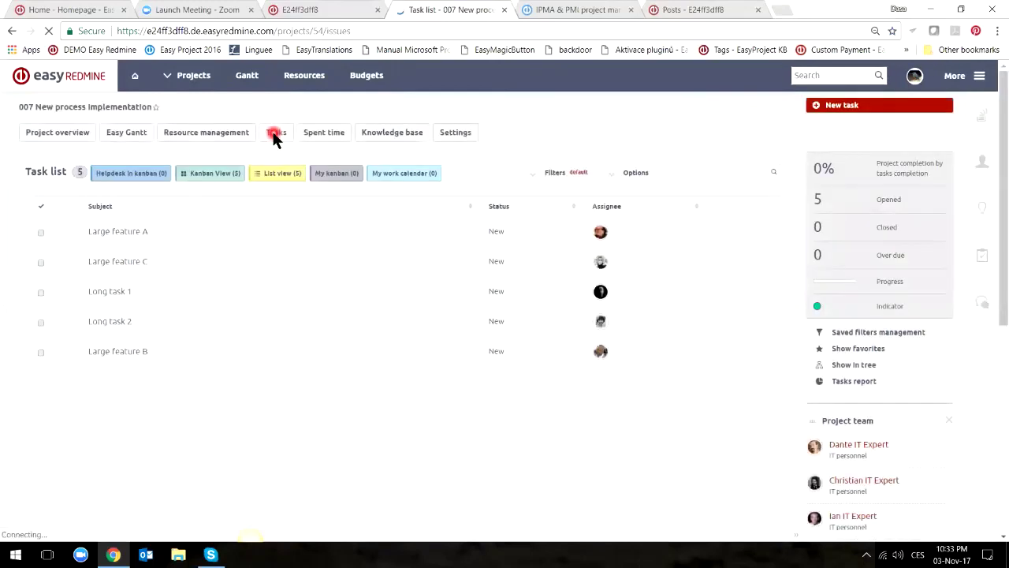
click(352, 247)
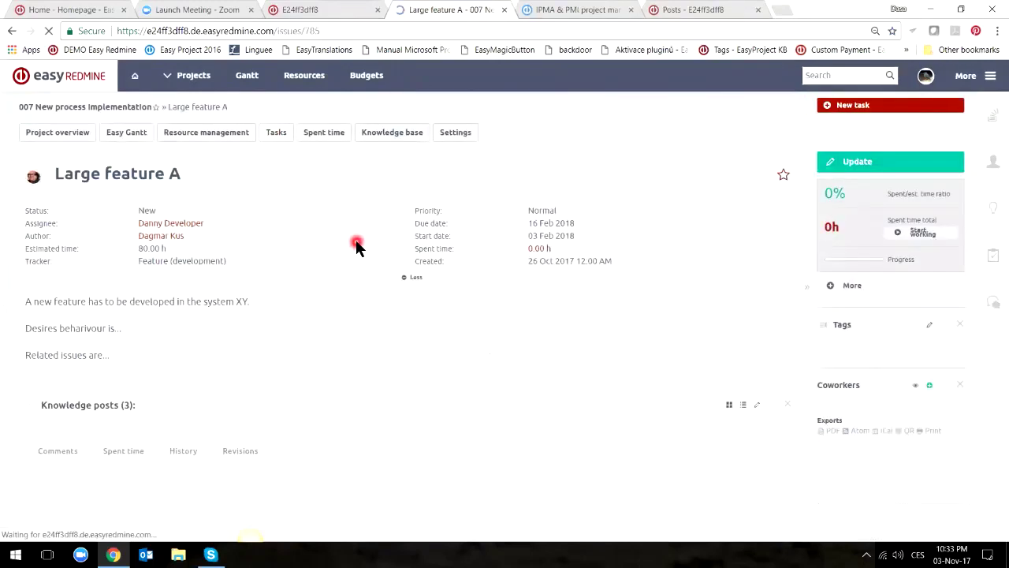
click(73, 181)
click(186, 195)
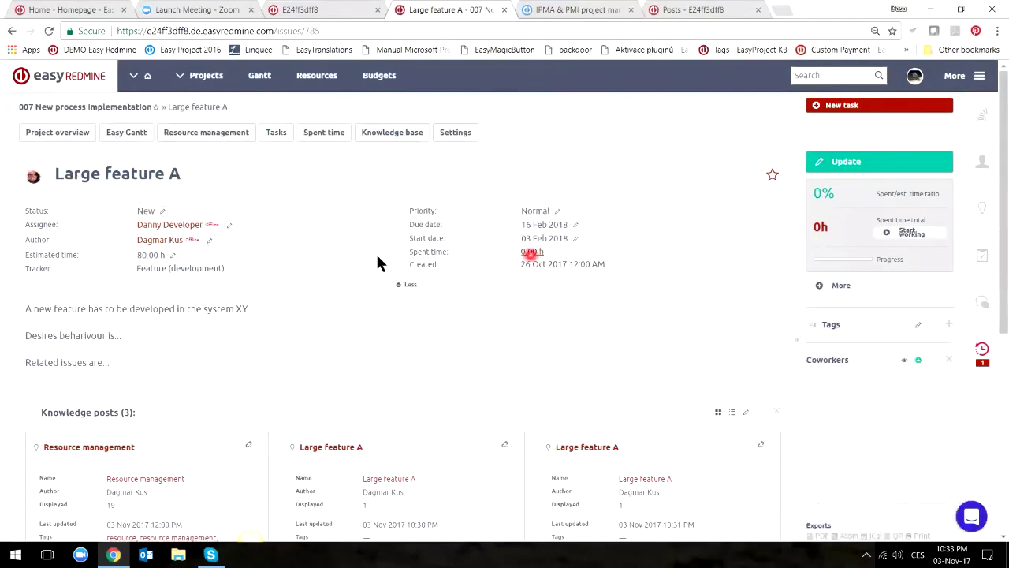
scroll(371, 257, down, 5)
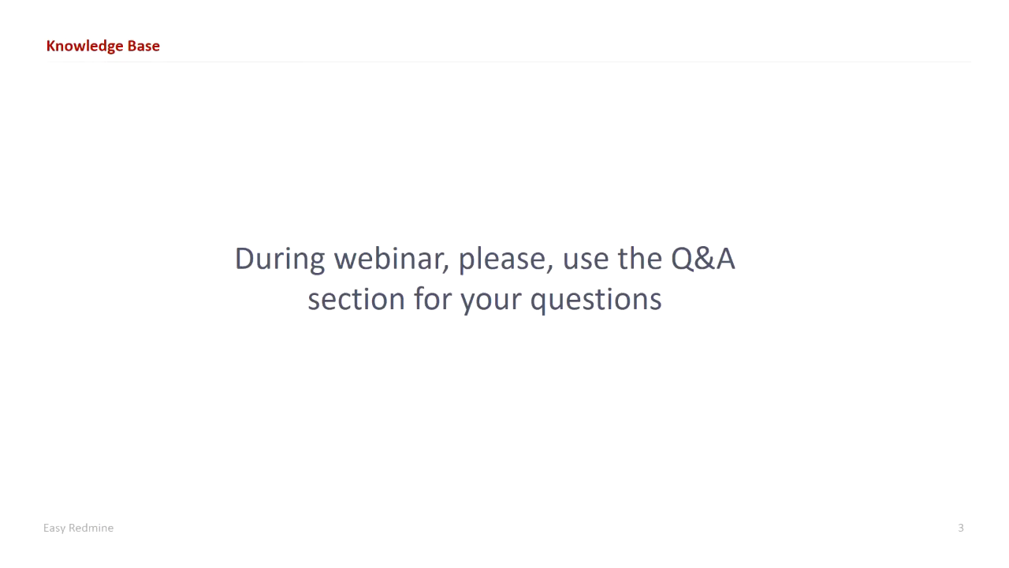
key(Right)
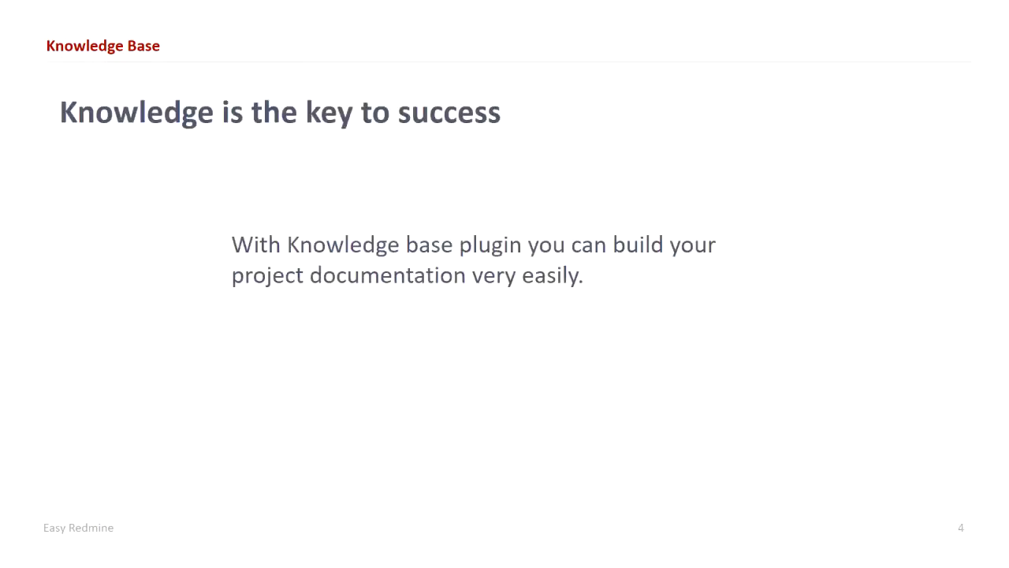